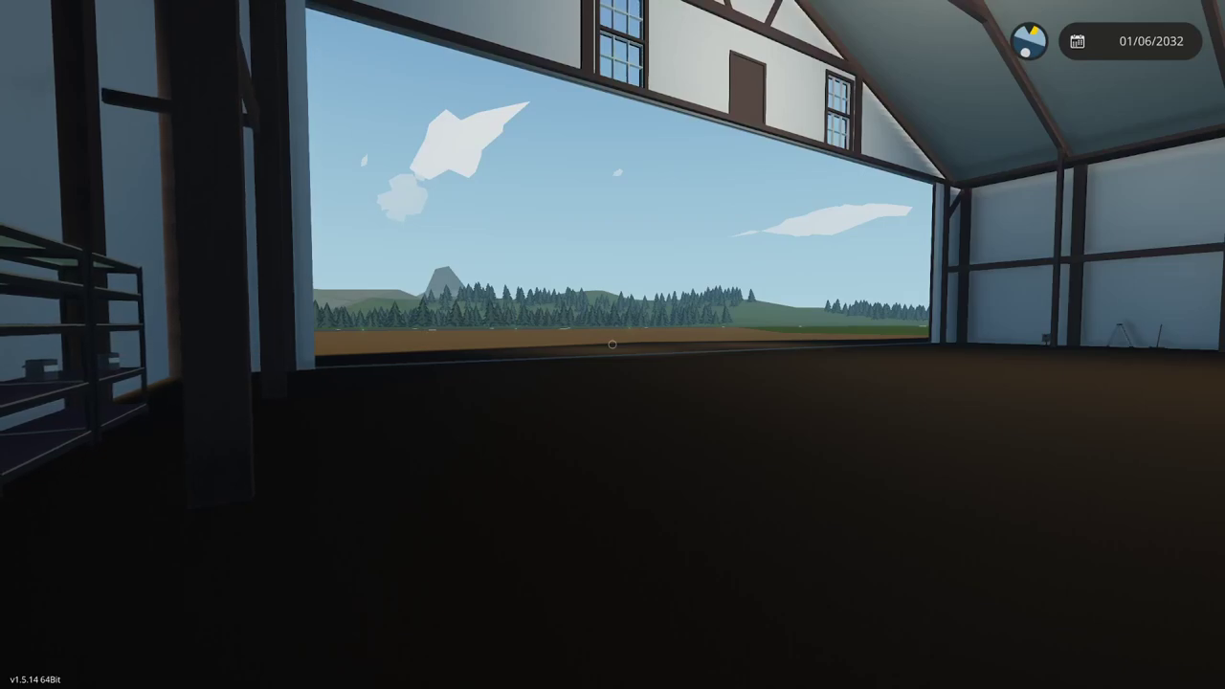
Open the vehicle editor at the workbench and set the paint colour to white.
key(w)
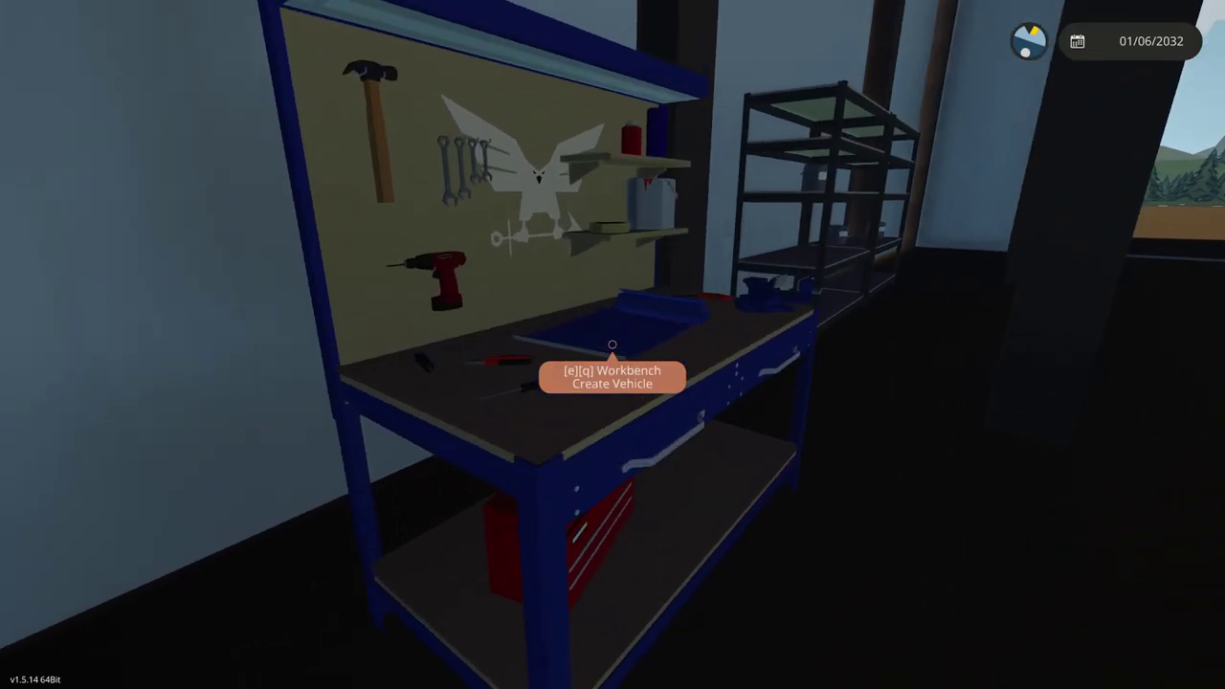
key(e)
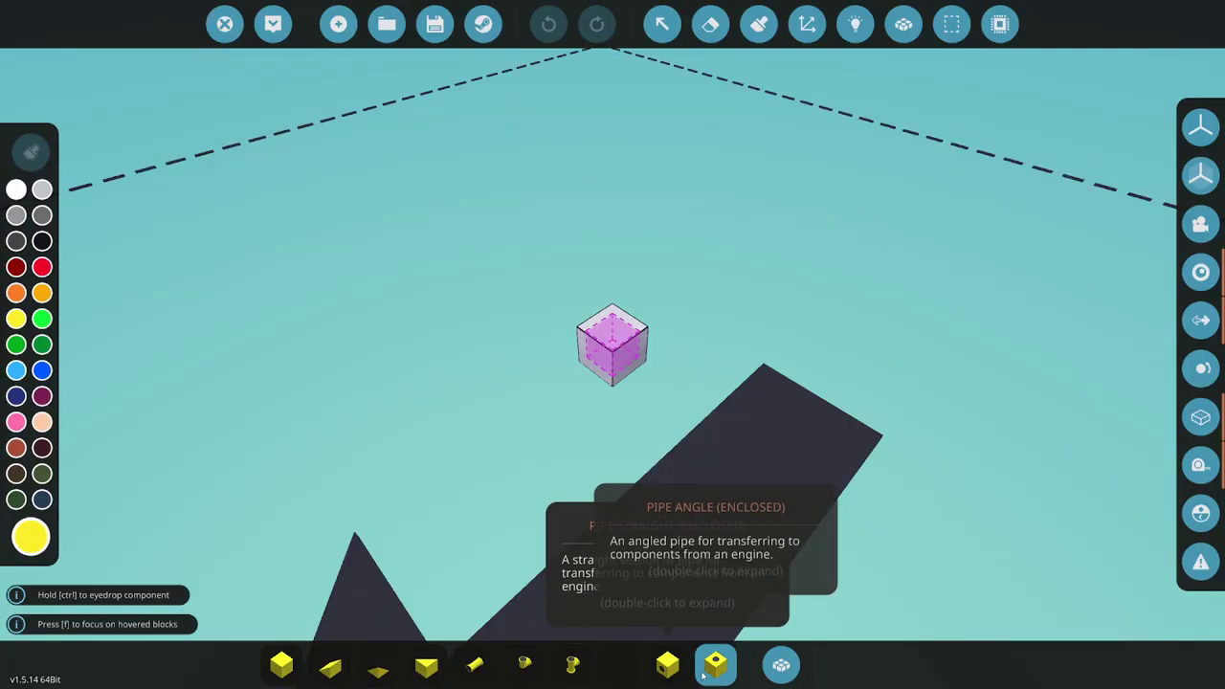
click(16, 190)
Place an instrument panel beside the starting block with its instruments facing up, and erase the starting block.
click(781, 665)
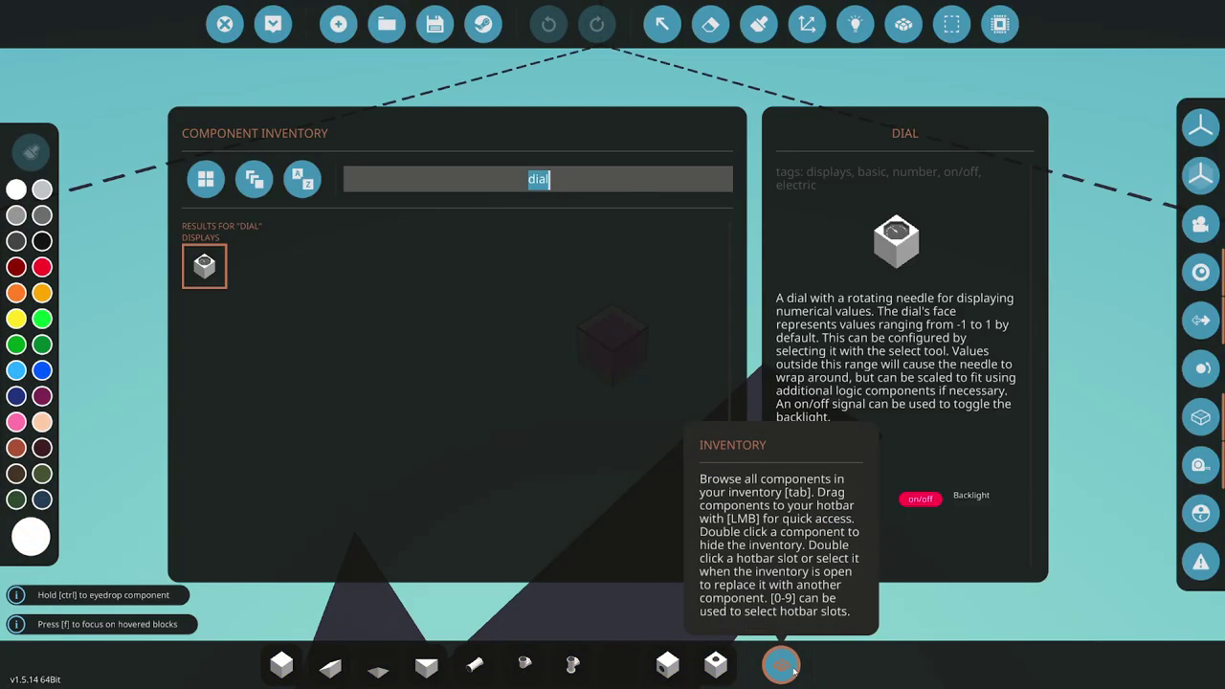
text(panel)
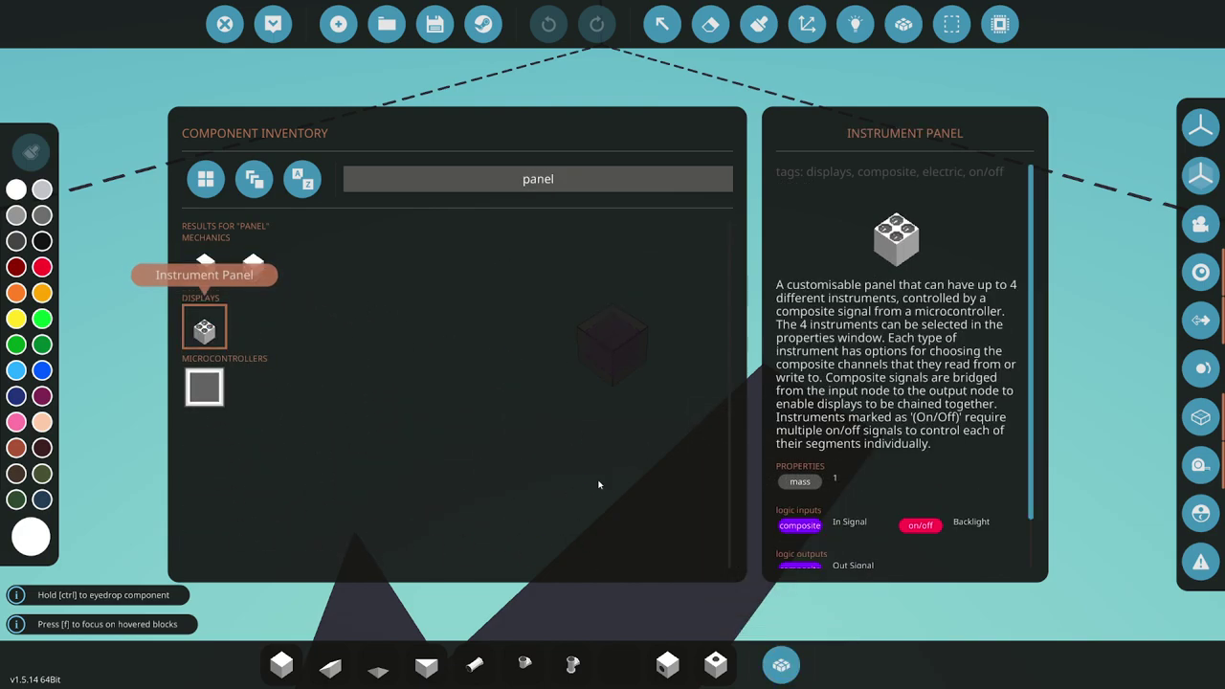
click(781, 665)
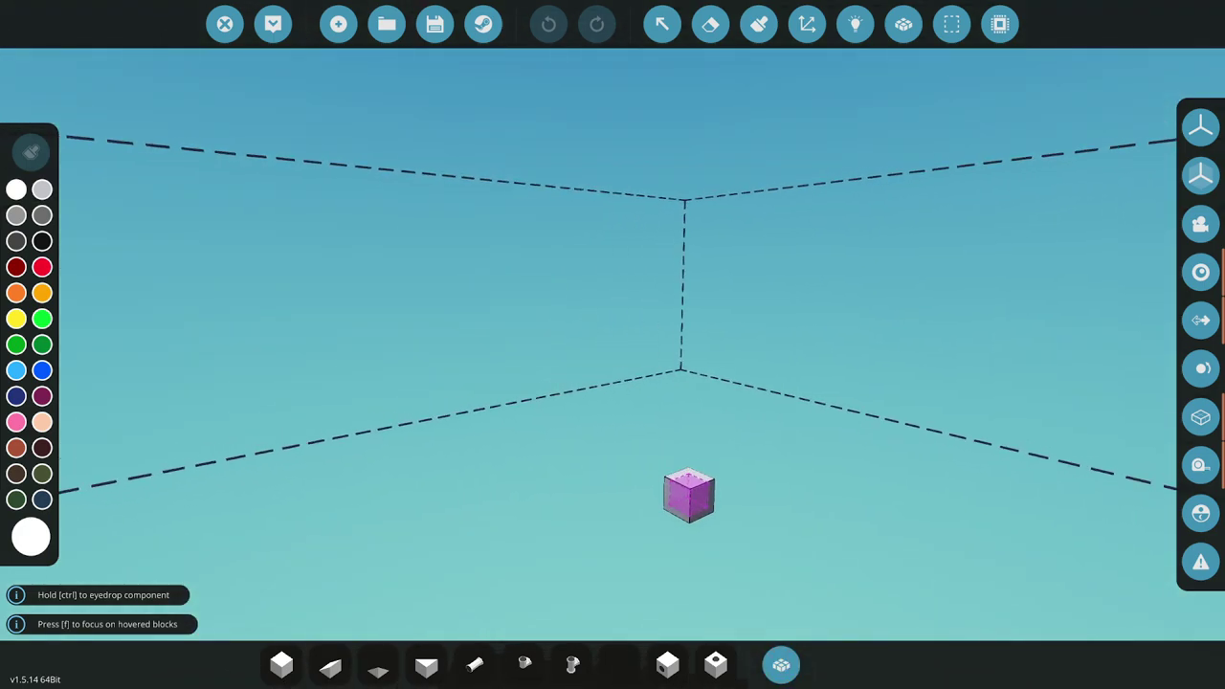
key(w)
key(k)
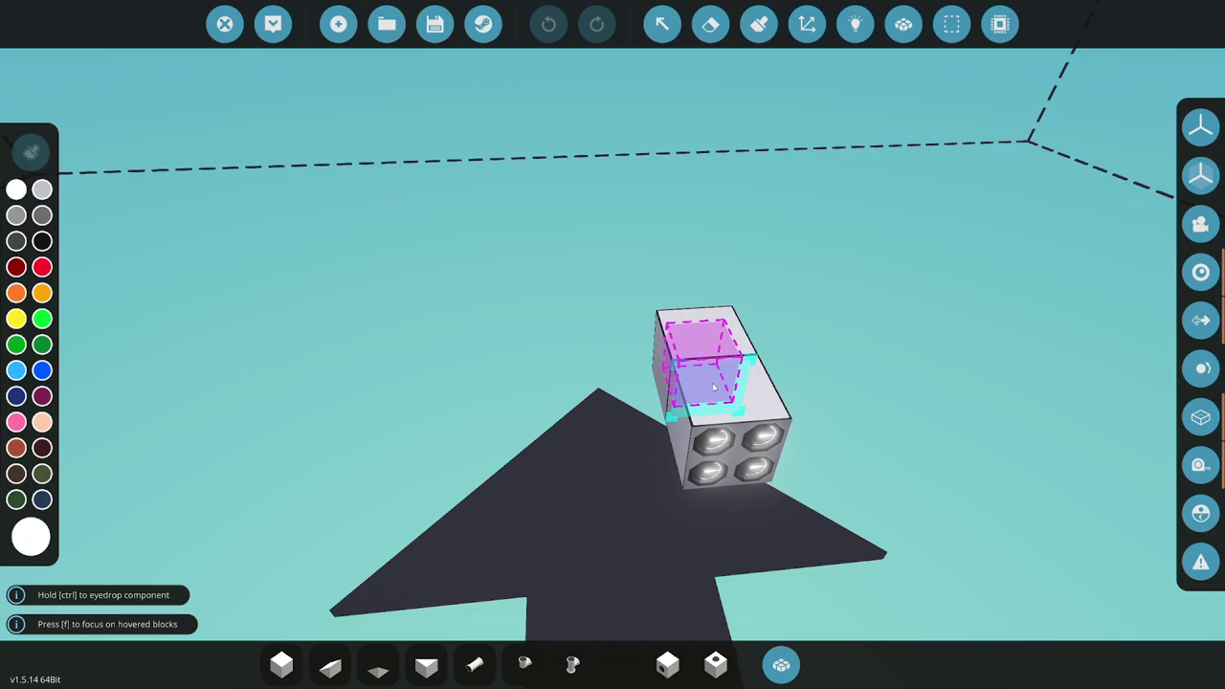
key(k)
key(k)
key(k)
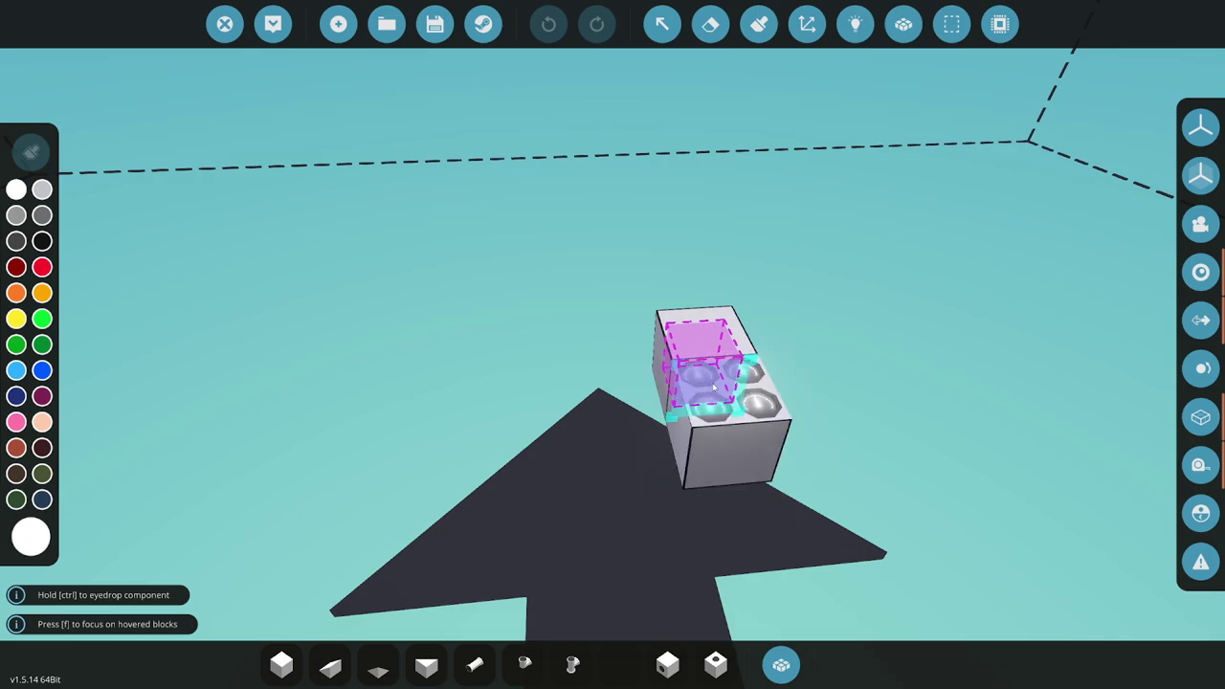
click(713, 386)
click(710, 24)
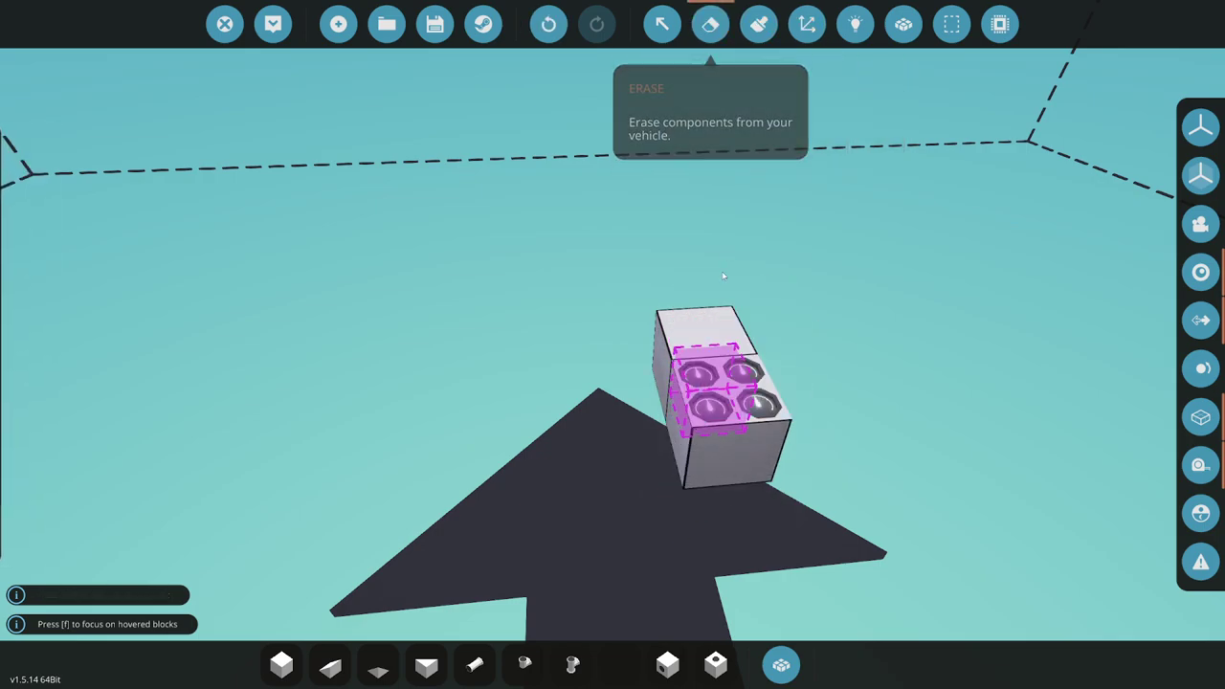
click(703, 330)
Find the blank microcontroller in the component inventory and attach one to the side of the instrument panel.
click(782, 670)
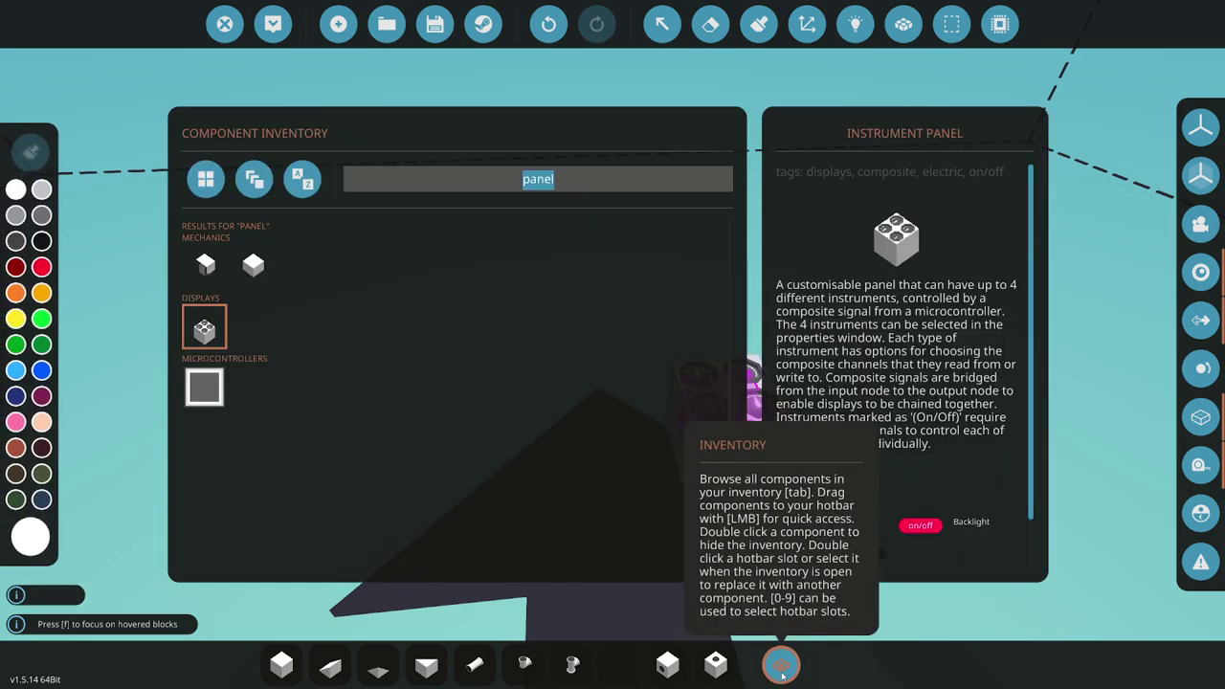
text(blank)
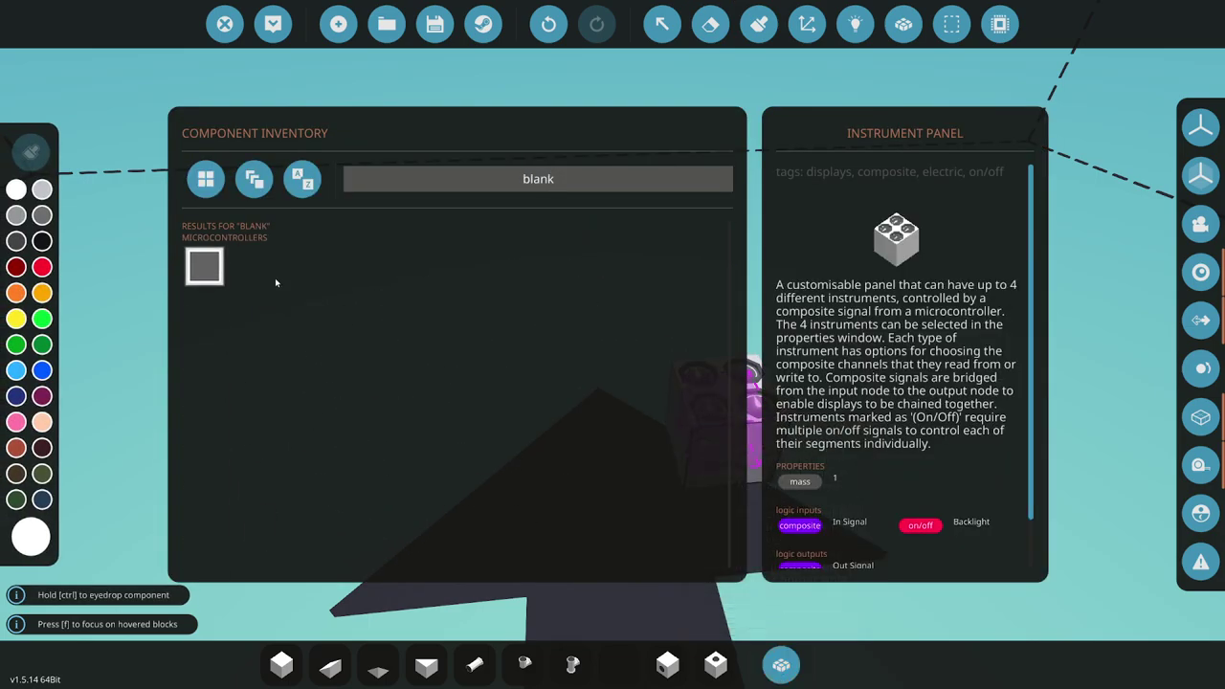
click(782, 665)
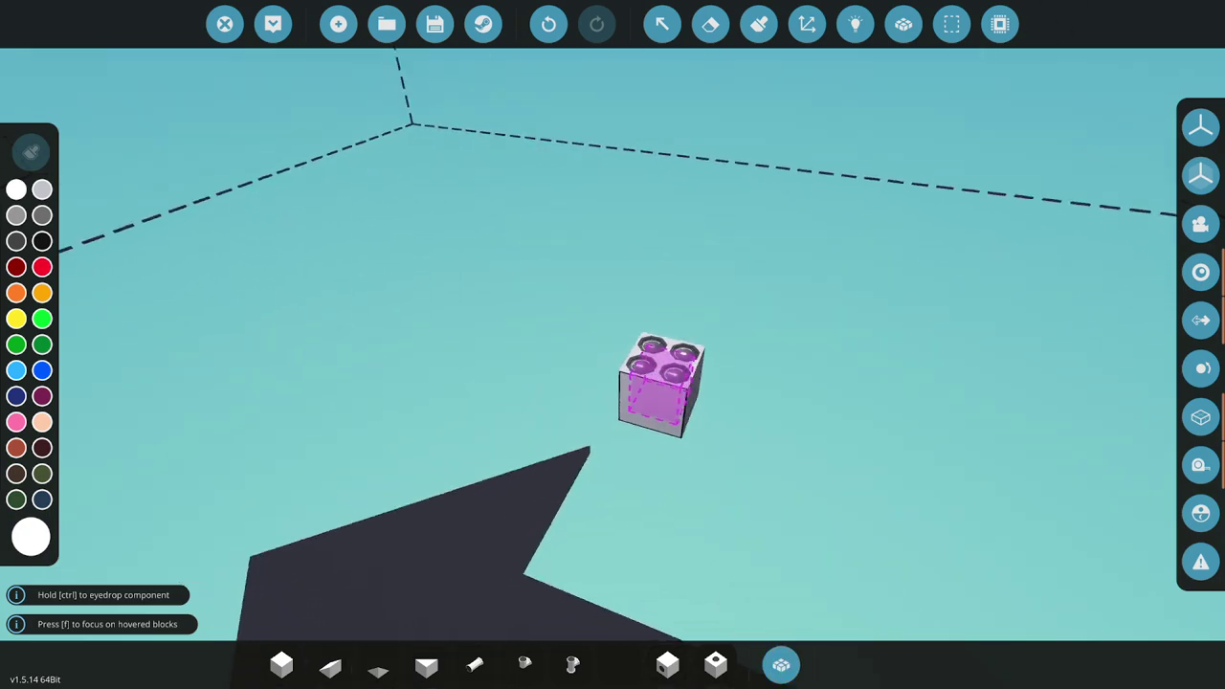
key(d)
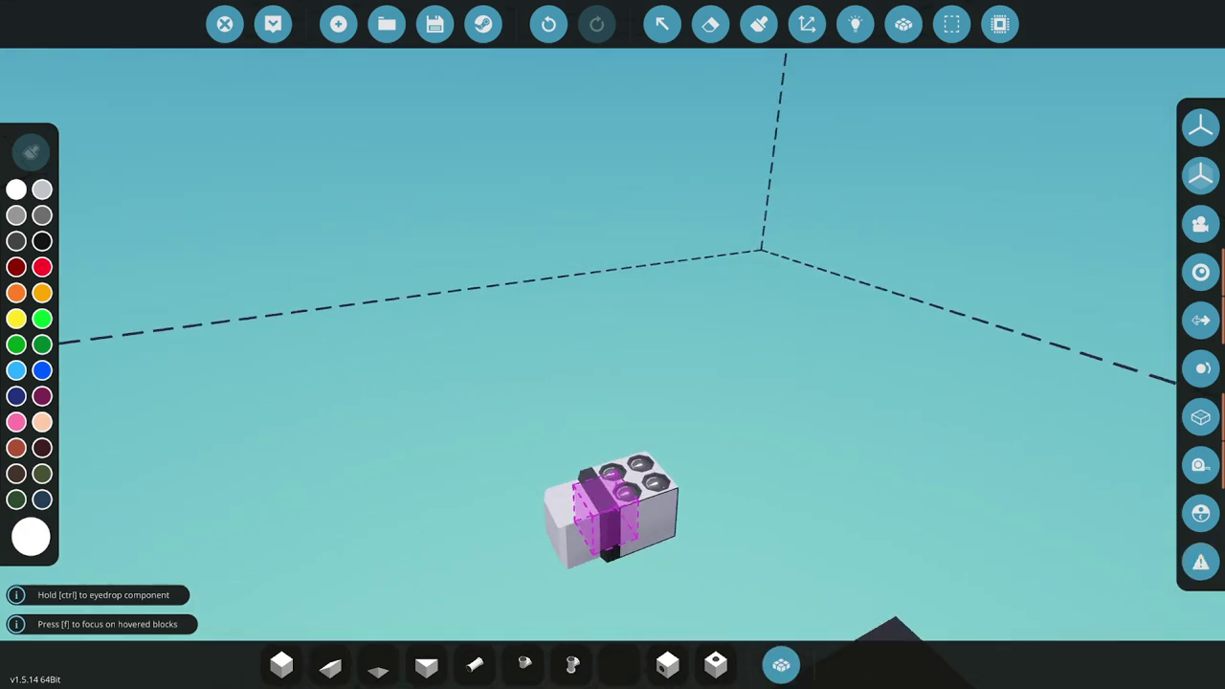
key(d)
Configure Instrument 1 of the instrument panel as an Arrow Button with the display name TH+.
click(662, 24)
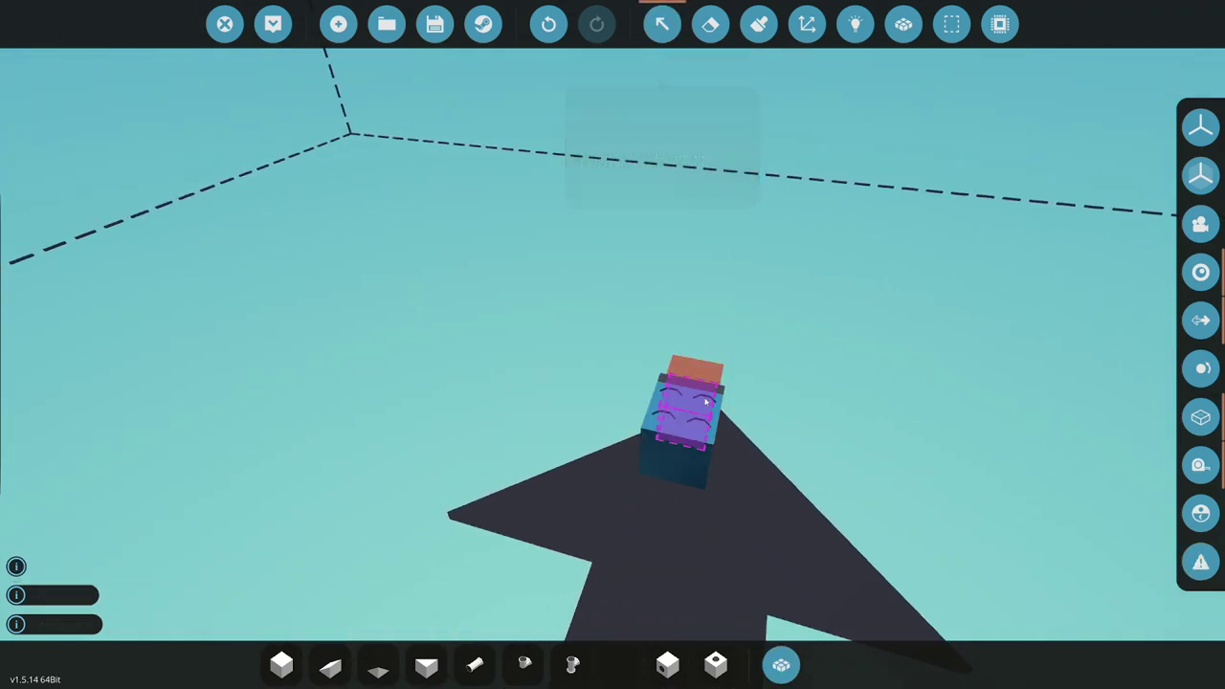
click(682, 432)
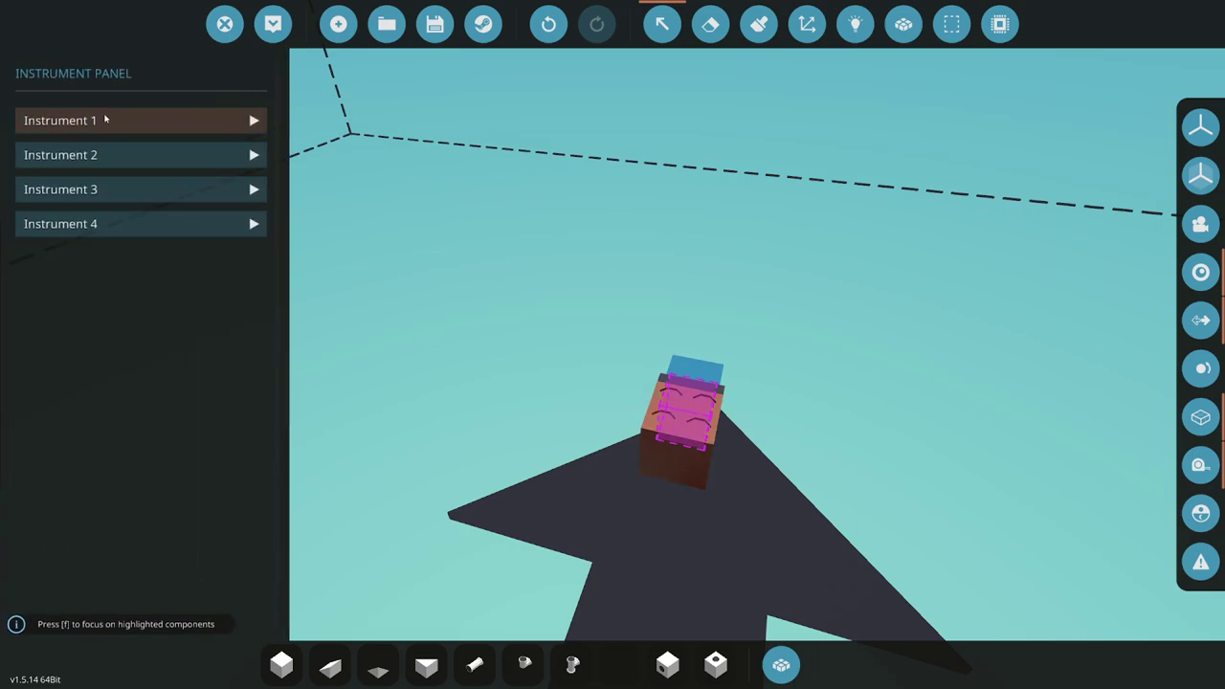
click(105, 120)
click(229, 198)
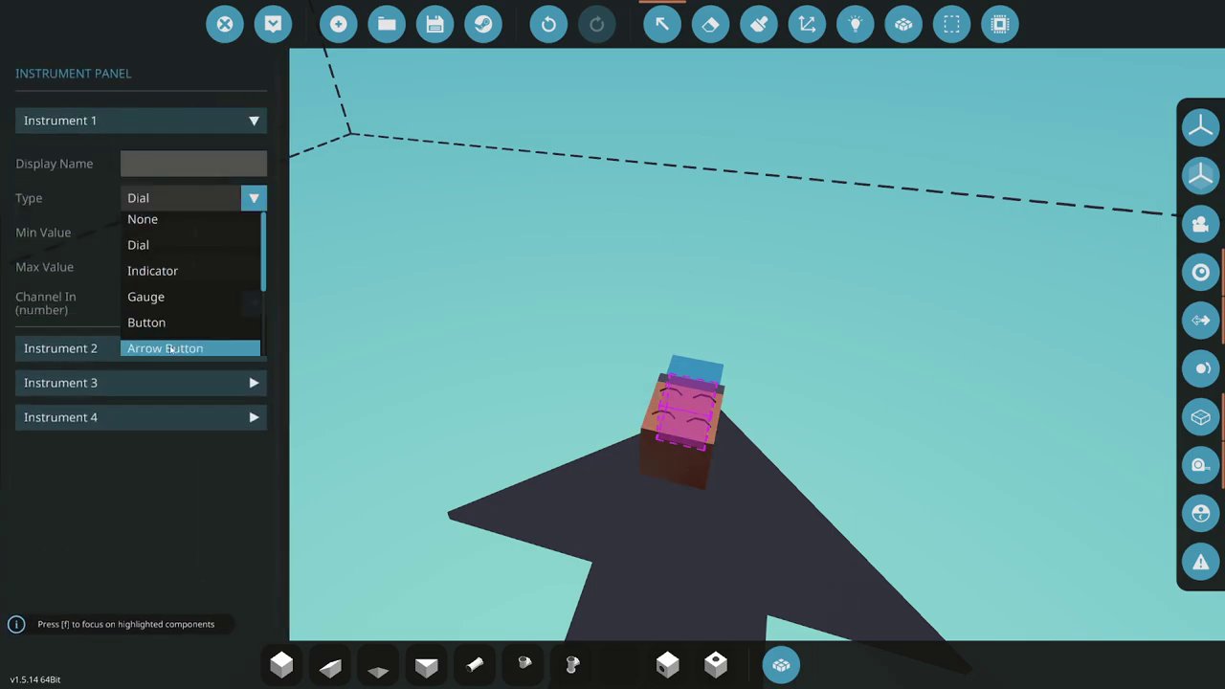
click(169, 348)
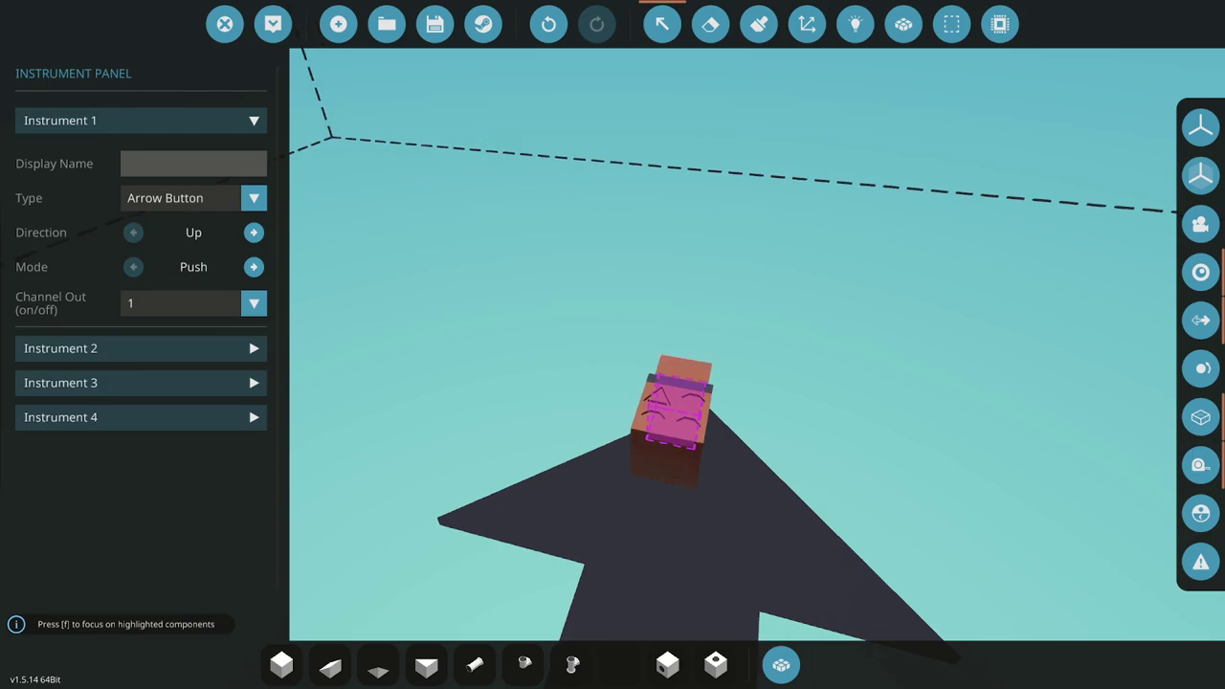
click(193, 166)
text(TH)
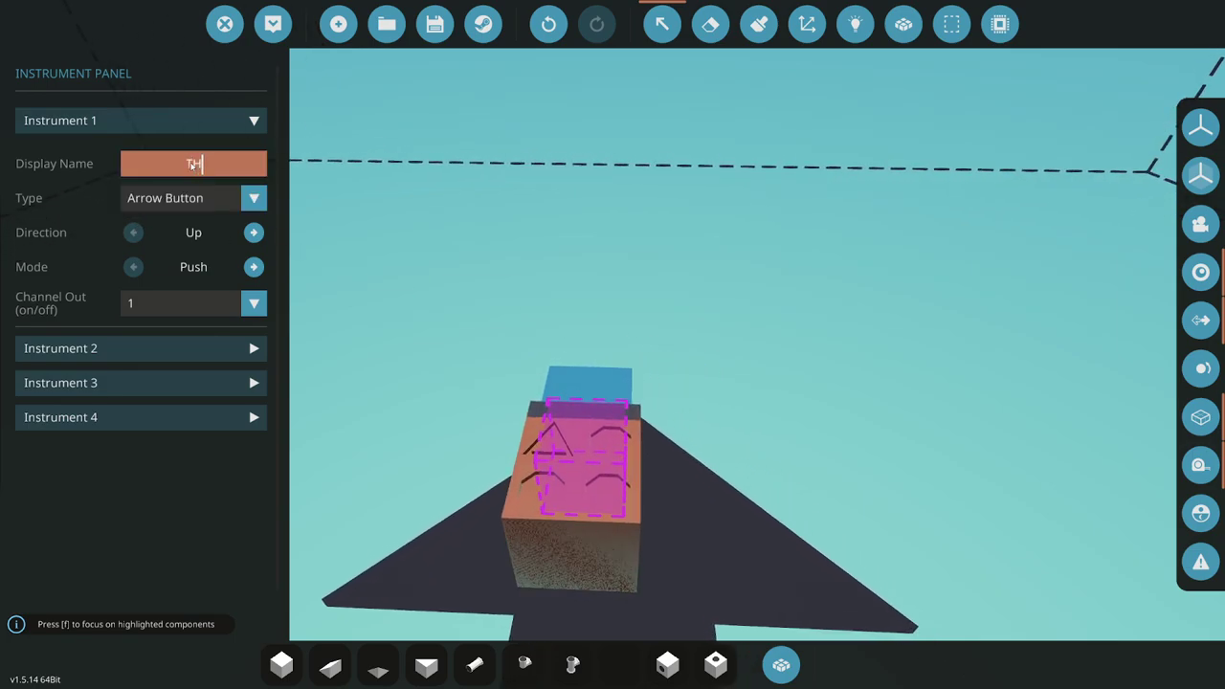
text(+)
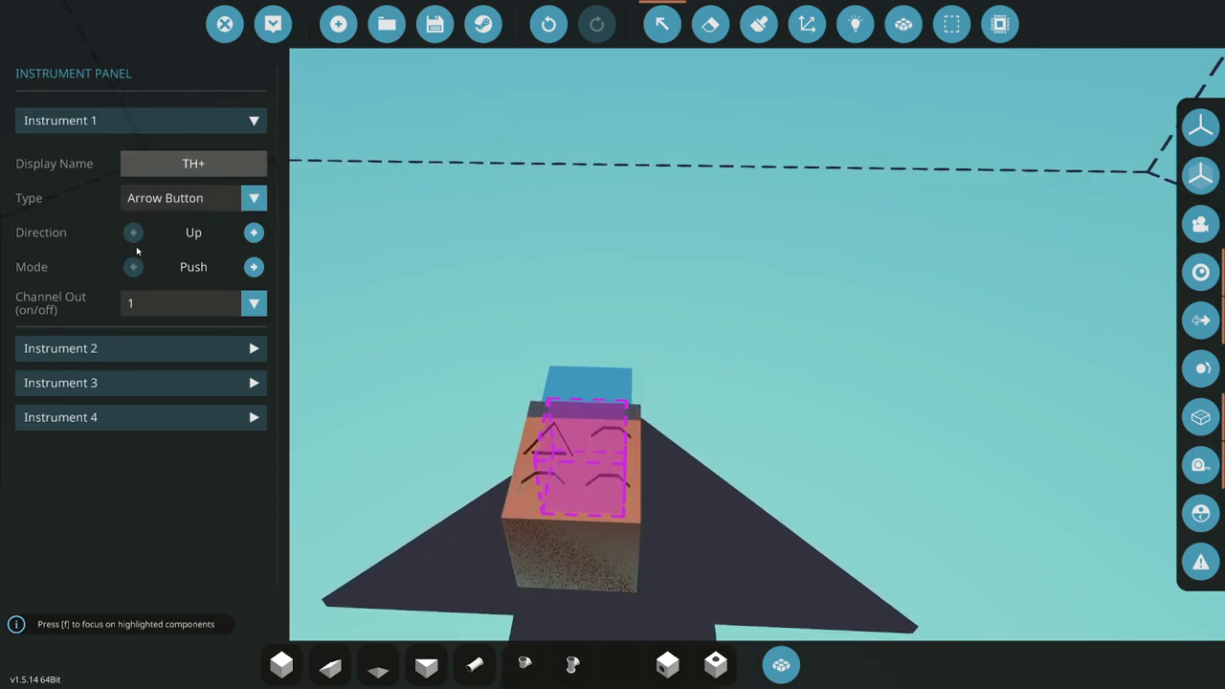
click(138, 121)
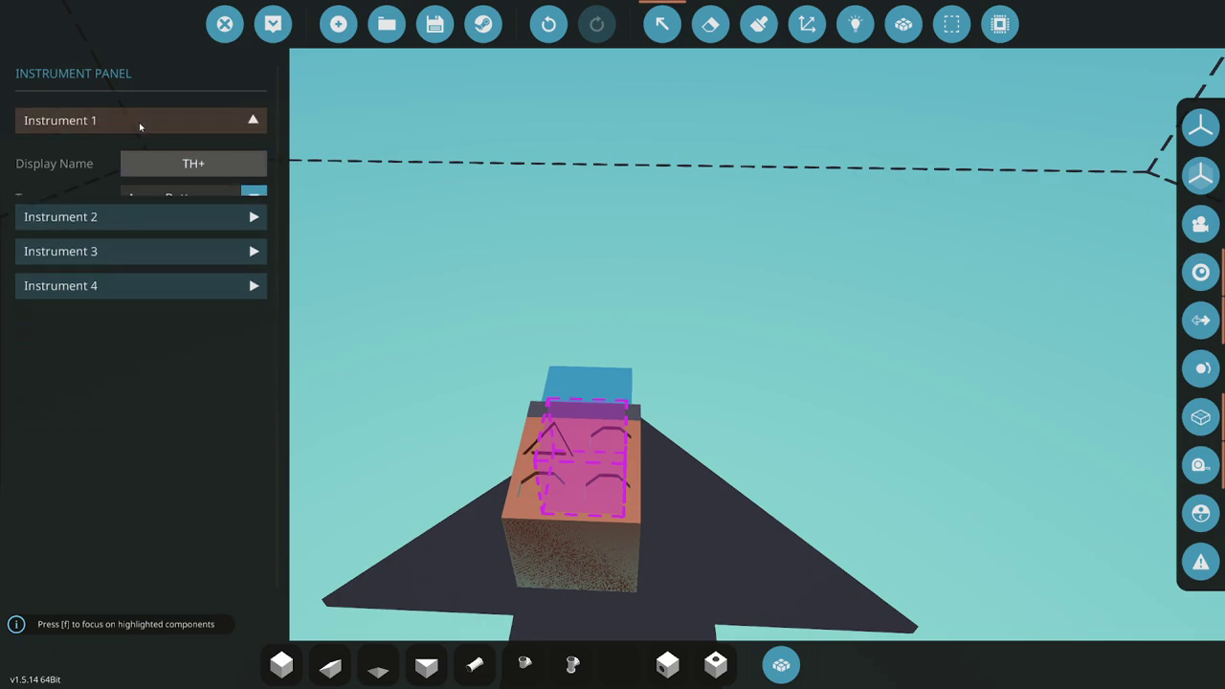
Configure Instrument 3 as an Arrow Button named TH-, pointing Down, with on/off output channel 3.
click(145, 190)
click(167, 242)
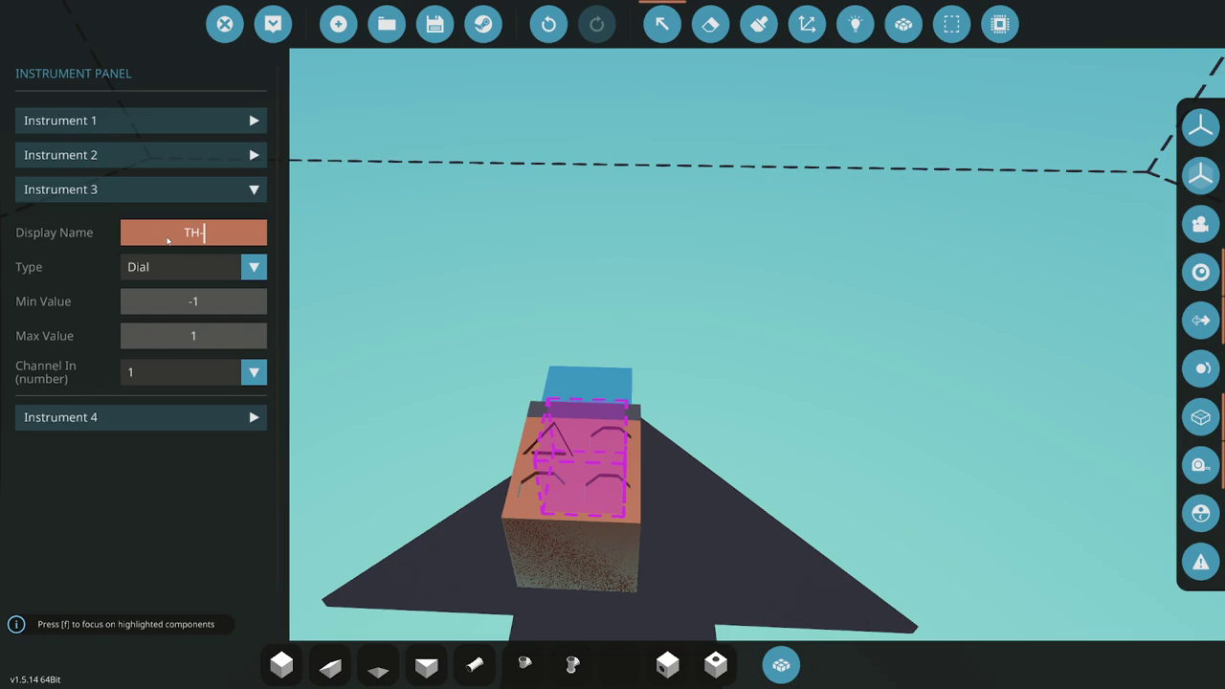
click(213, 267)
click(178, 419)
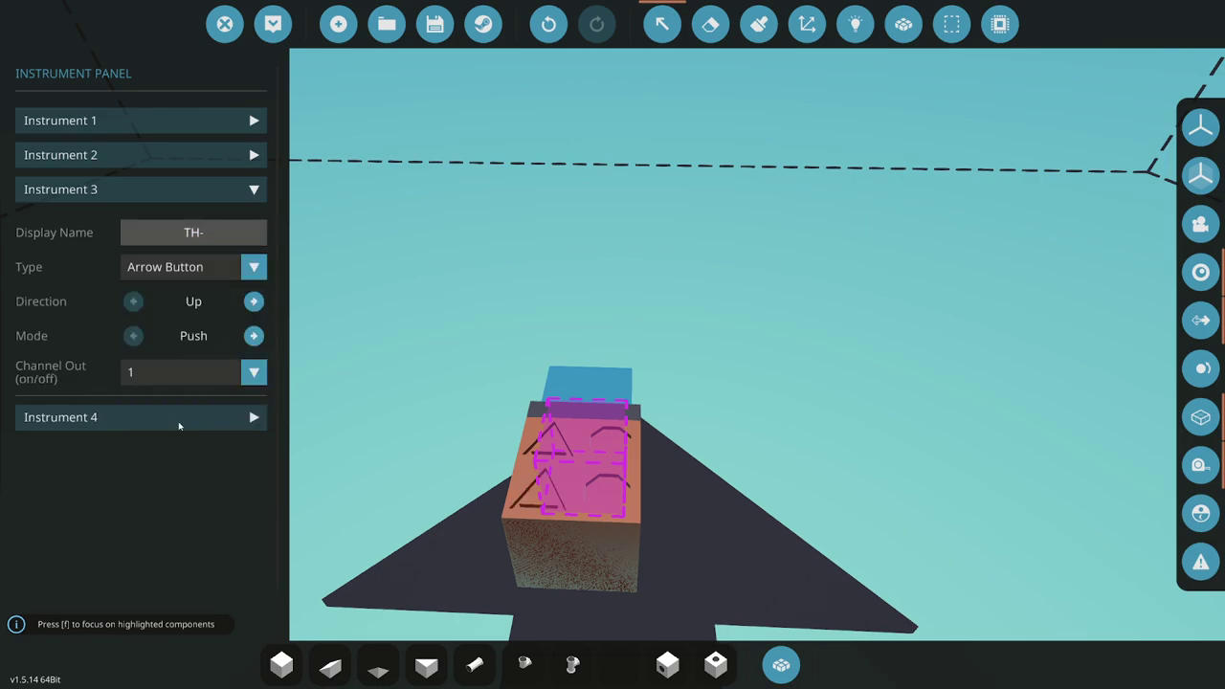
click(254, 302)
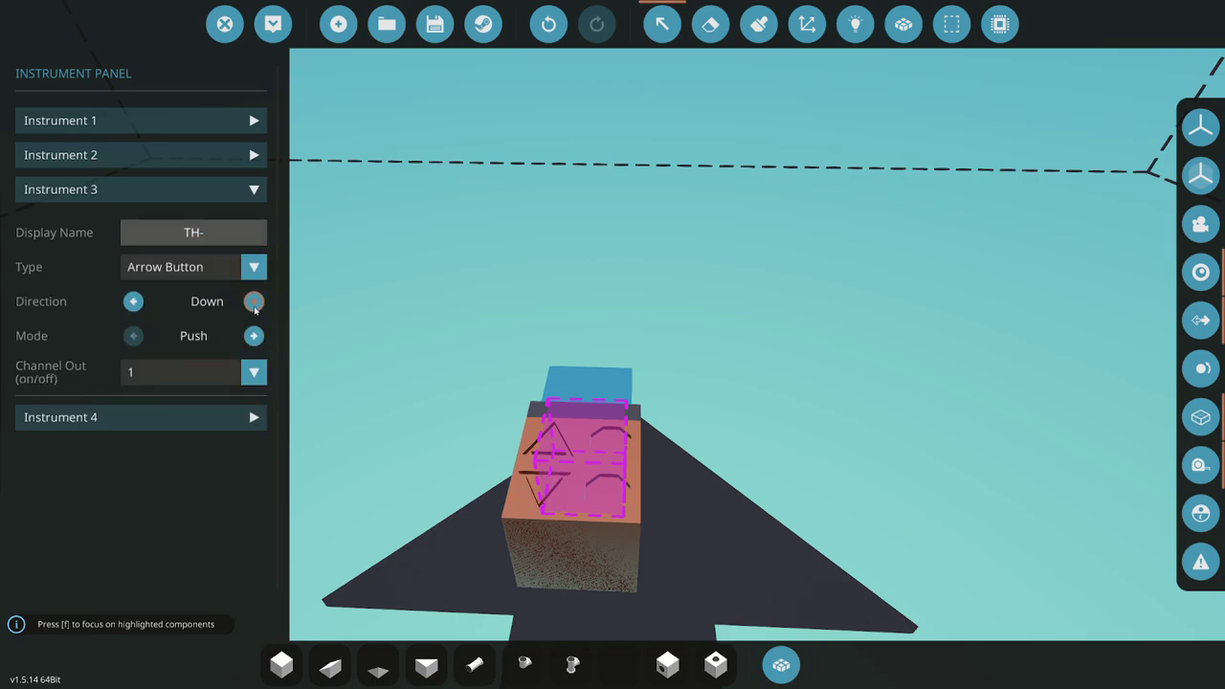
click(184, 382)
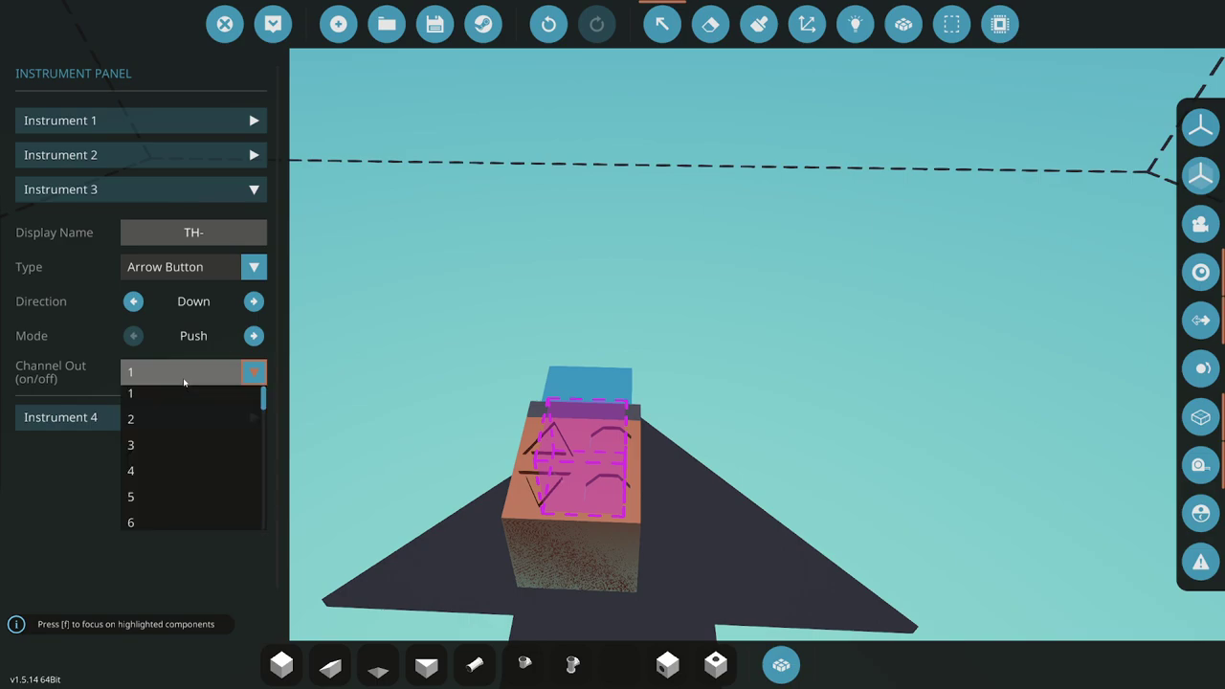
click(165, 452)
Configure Instrument 2 as a Gauge named TH+ with a minimum value of 0 and number input channel 2.
click(152, 161)
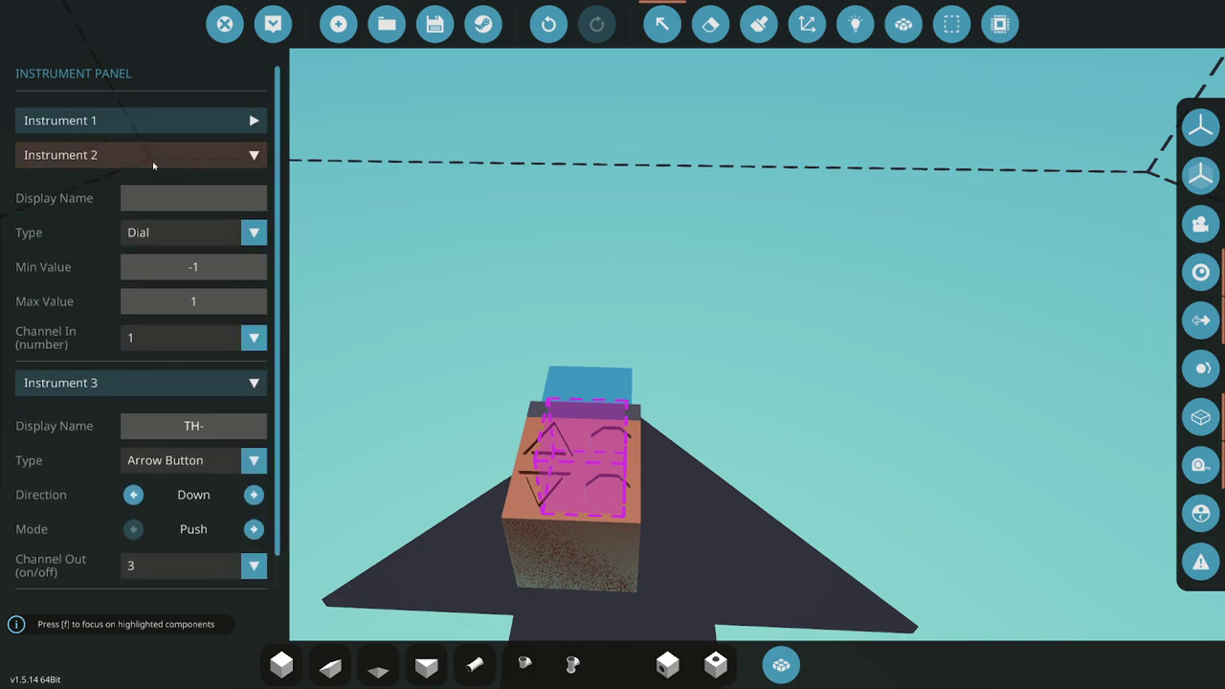
click(168, 199)
text(Gauge)
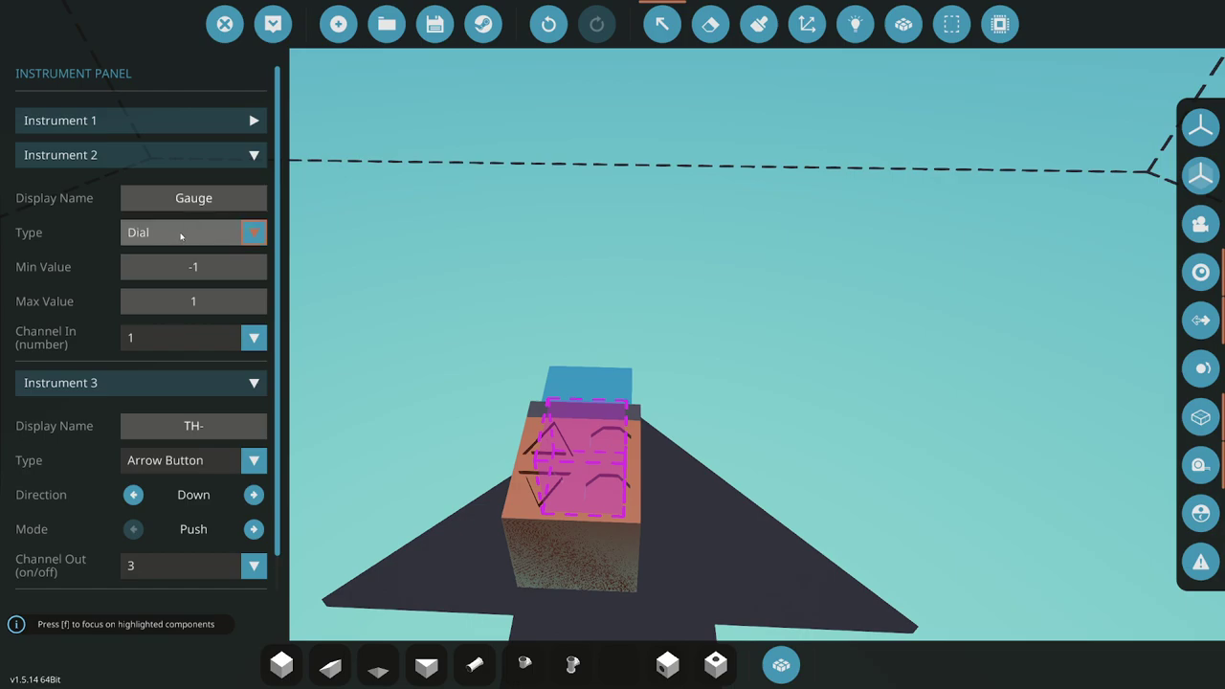
double_click(221, 202)
text(TH+)
click(224, 231)
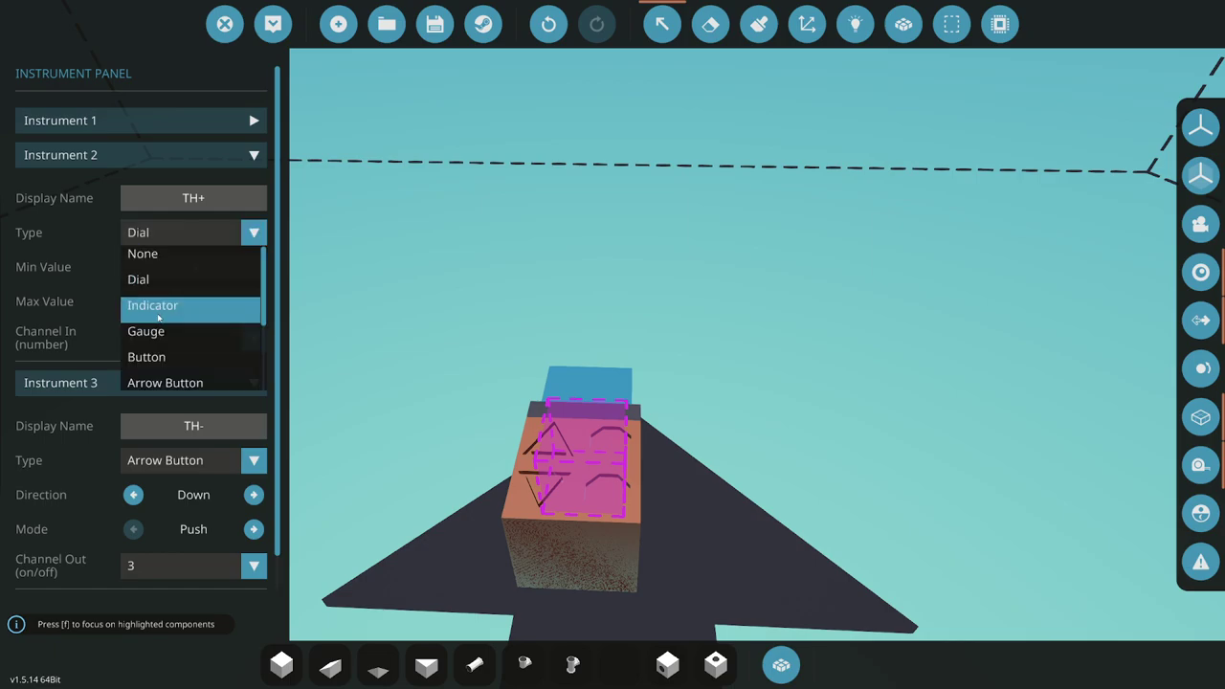
click(151, 335)
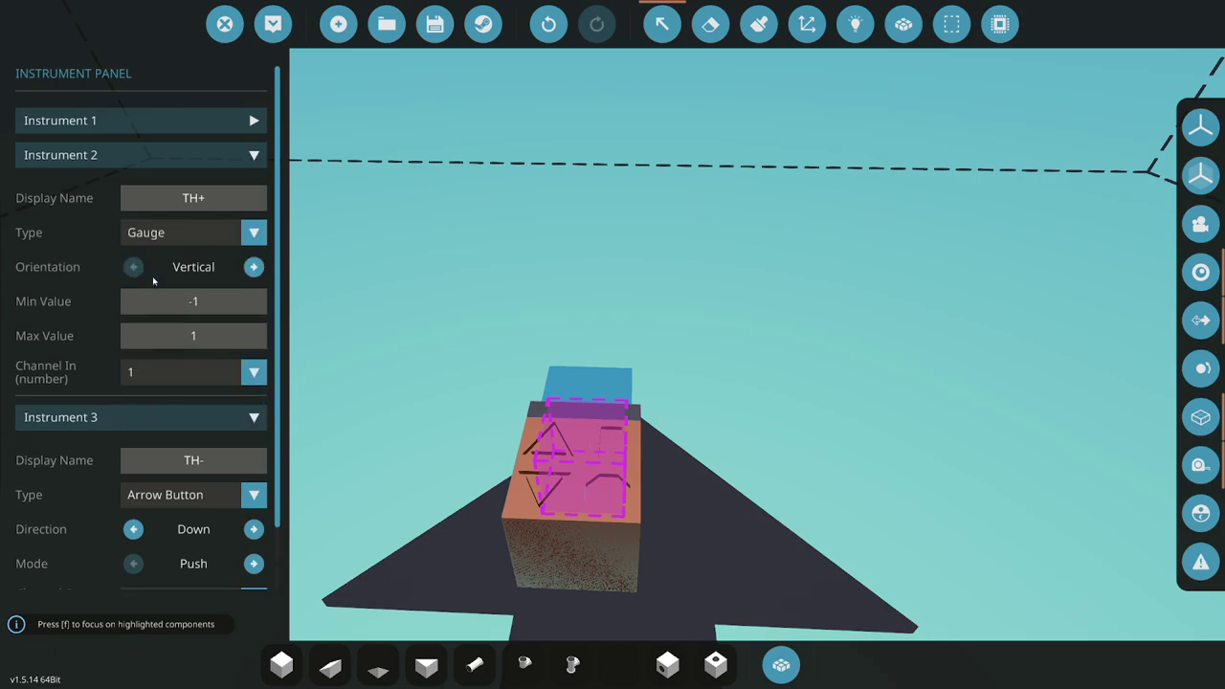
click(230, 302)
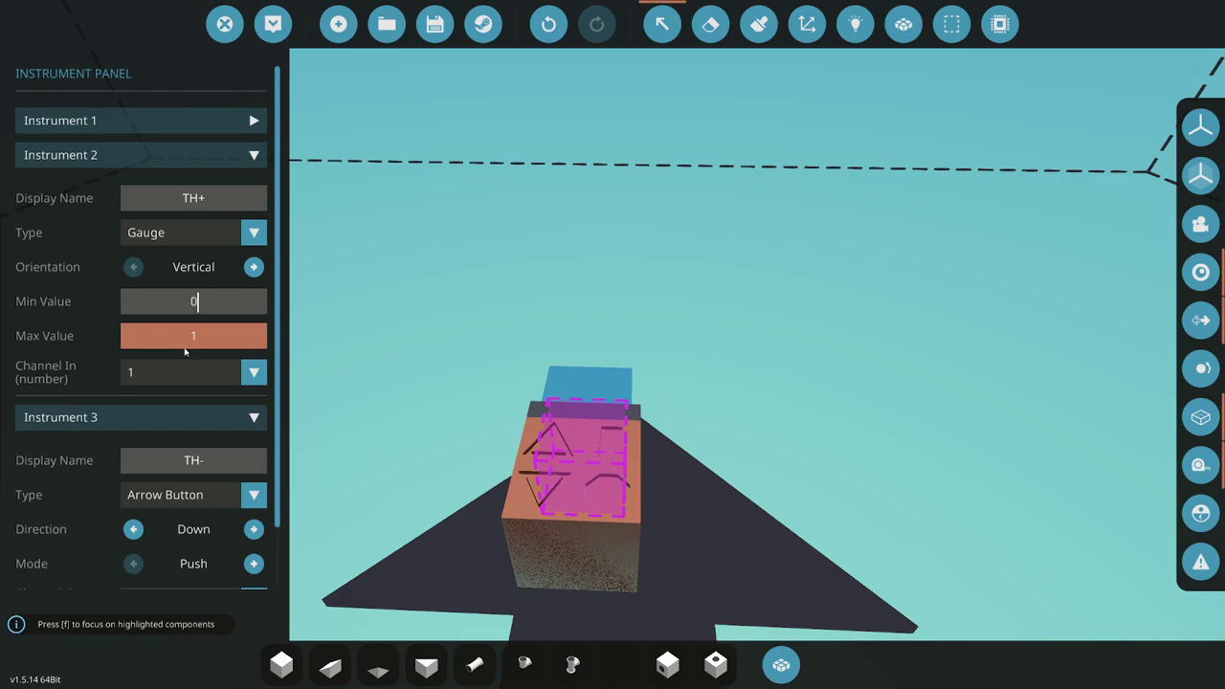
click(161, 373)
click(155, 421)
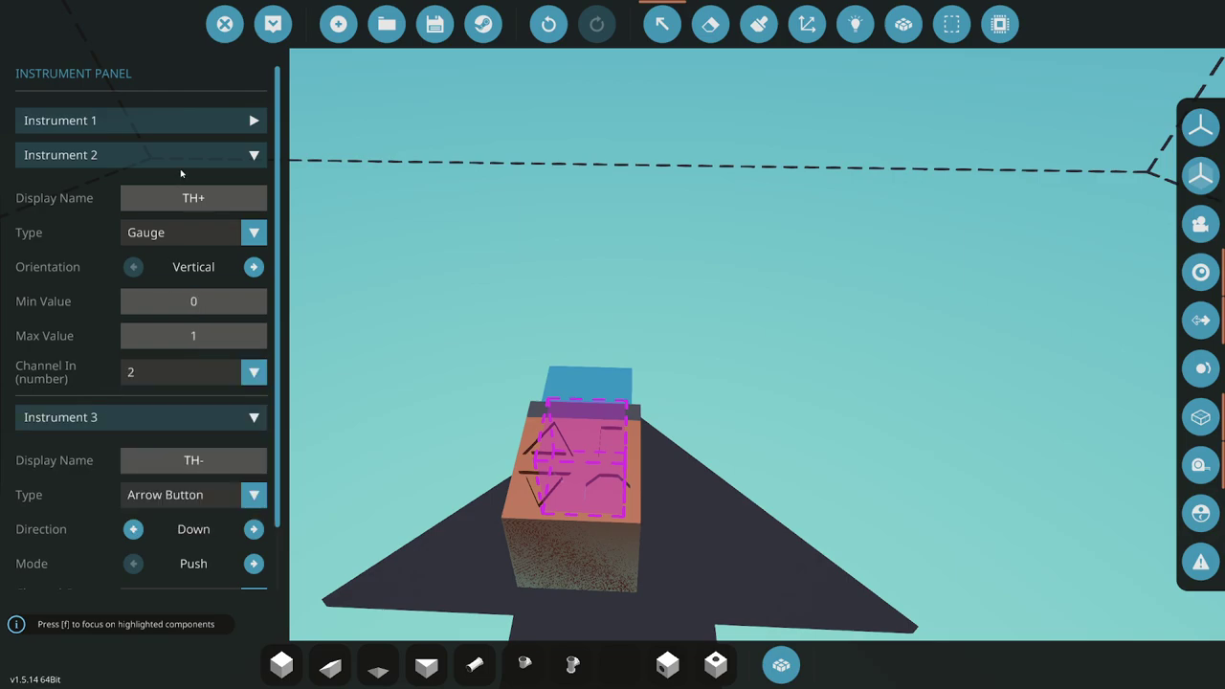
click(191, 159)
click(155, 197)
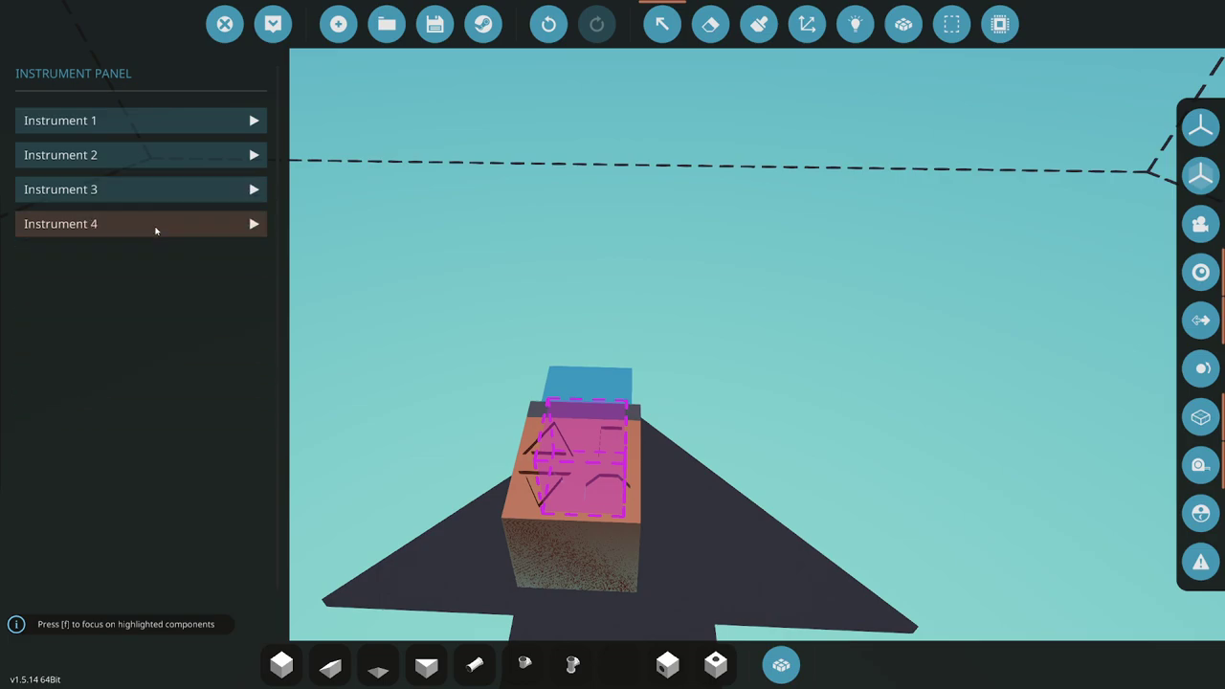
Configure Instrument 4 as a Gauge named TH- with a maximum value of 0 and number input channel 4.
click(156, 226)
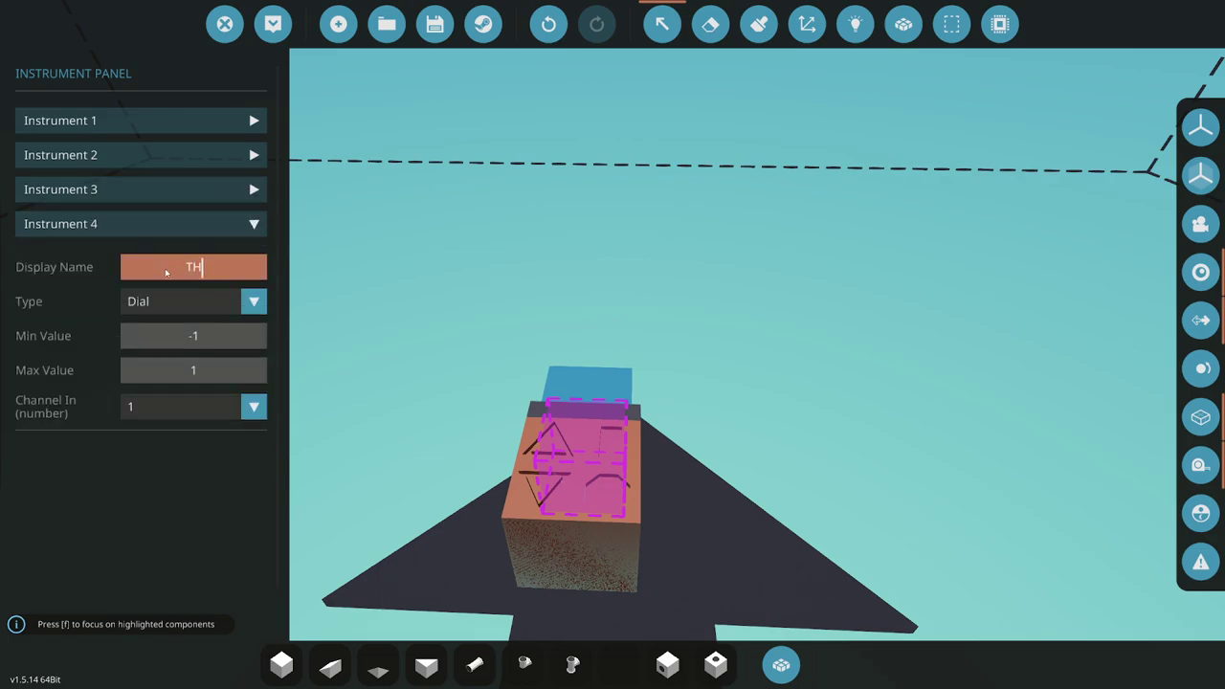
click(161, 303)
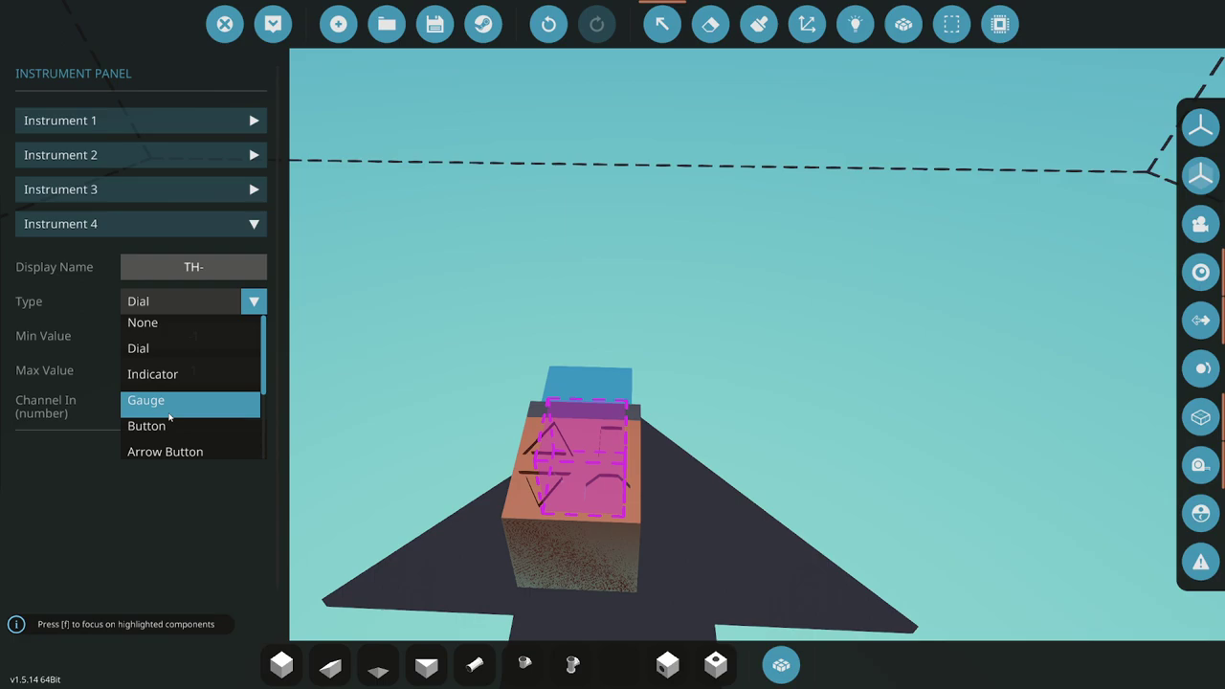
click(173, 400)
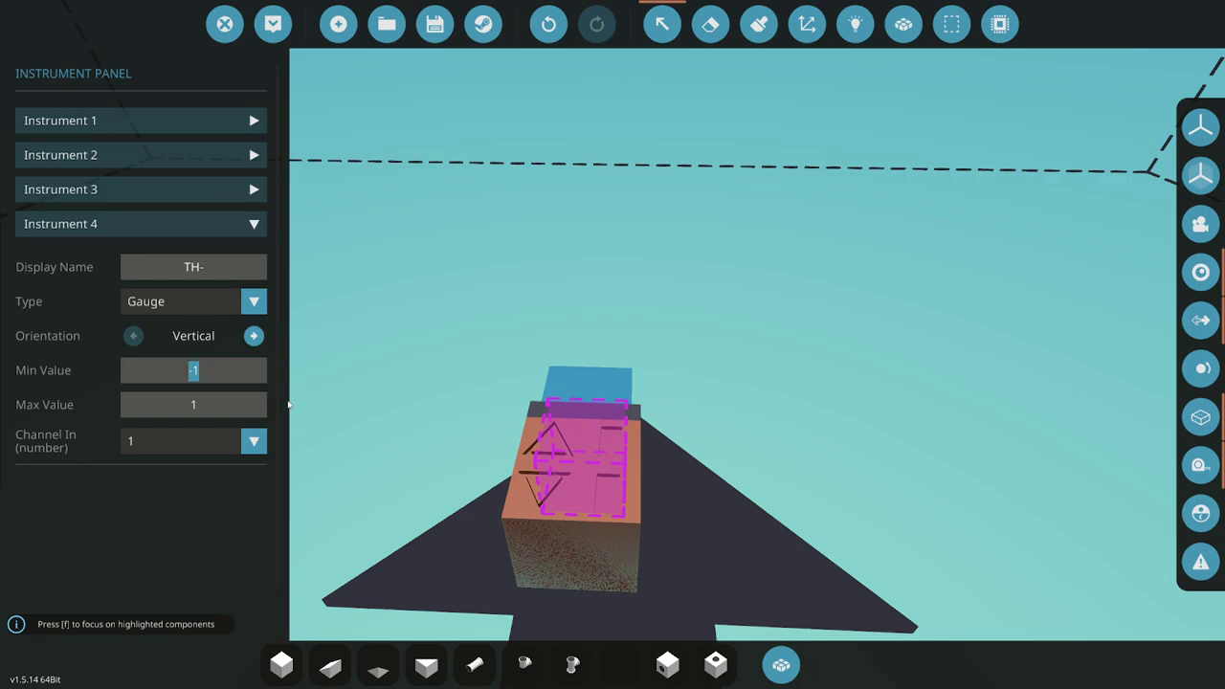
click(197, 406)
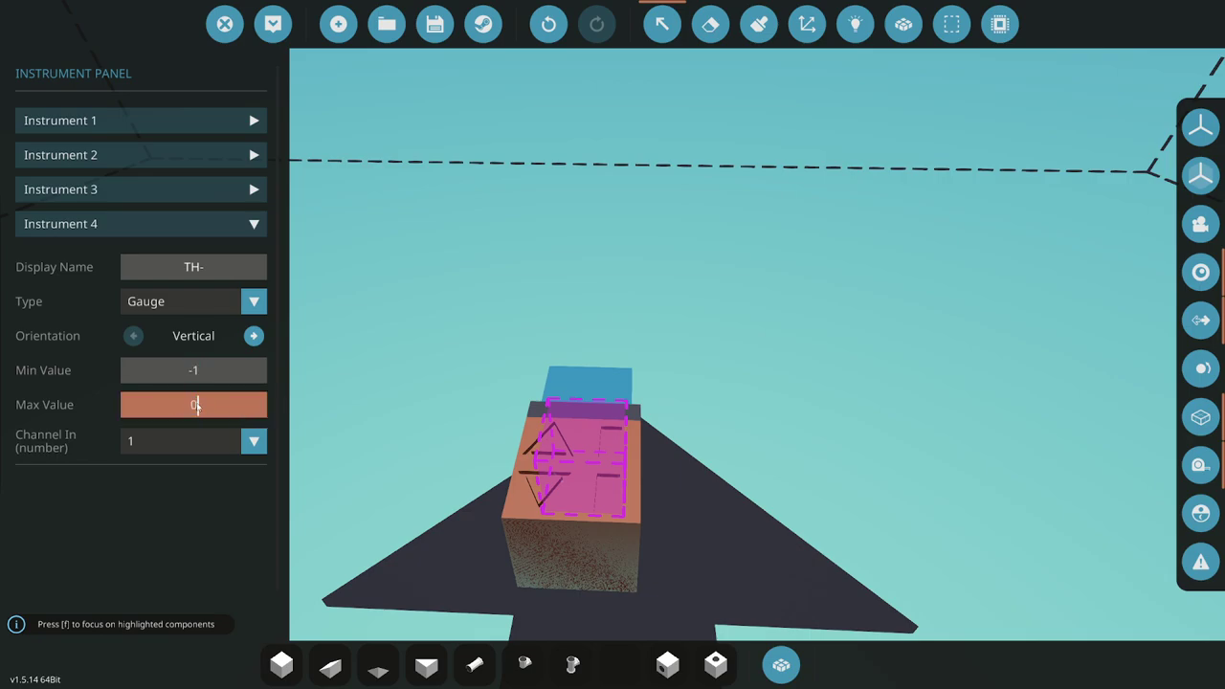
click(177, 441)
click(172, 543)
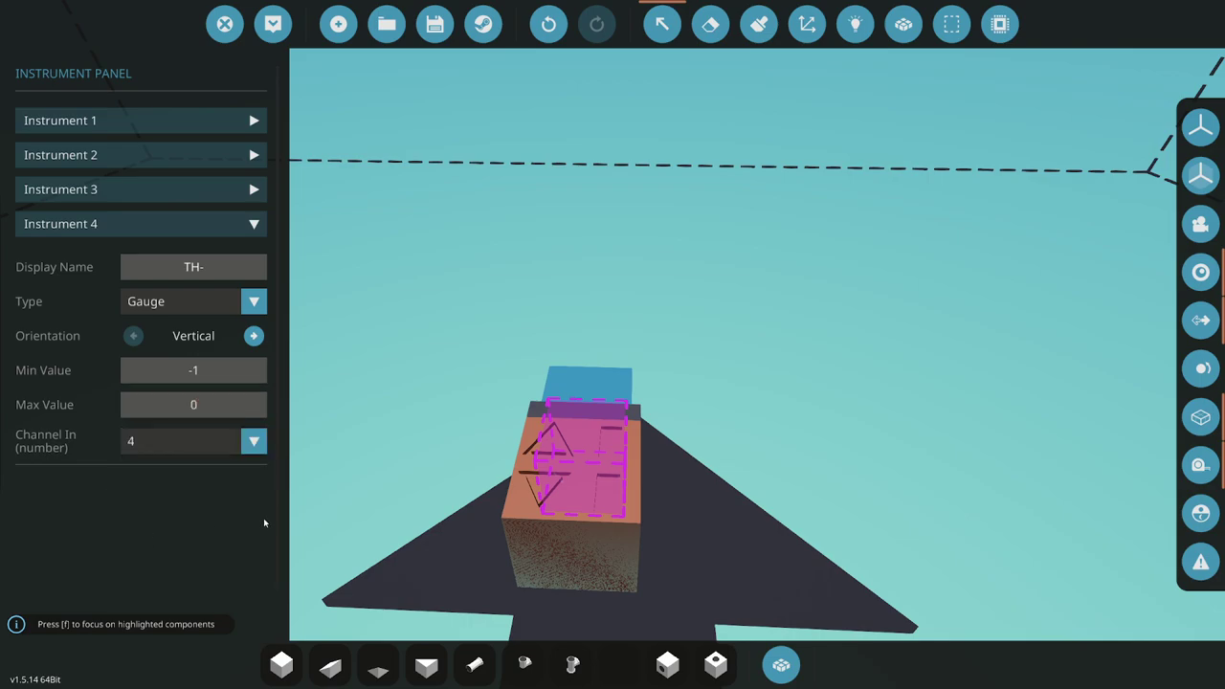
Paint the up arrow button on the instrument panel dark green.
click(749, 10)
key(f)
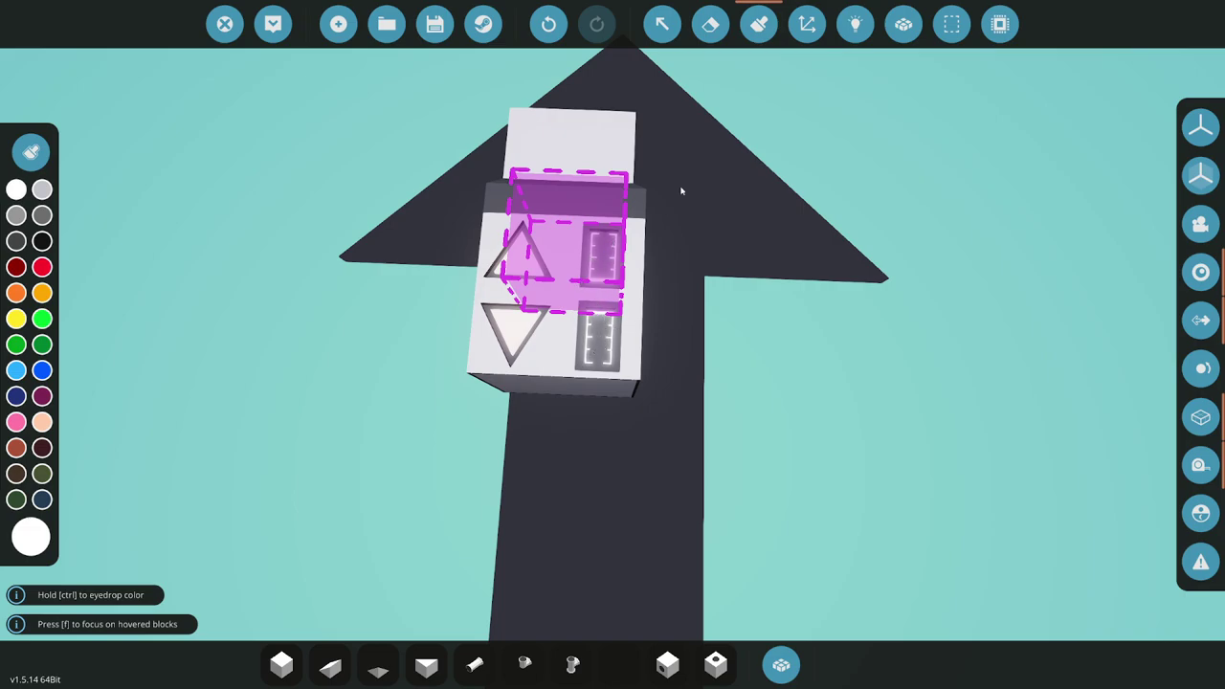
click(758, 23)
click(31, 152)
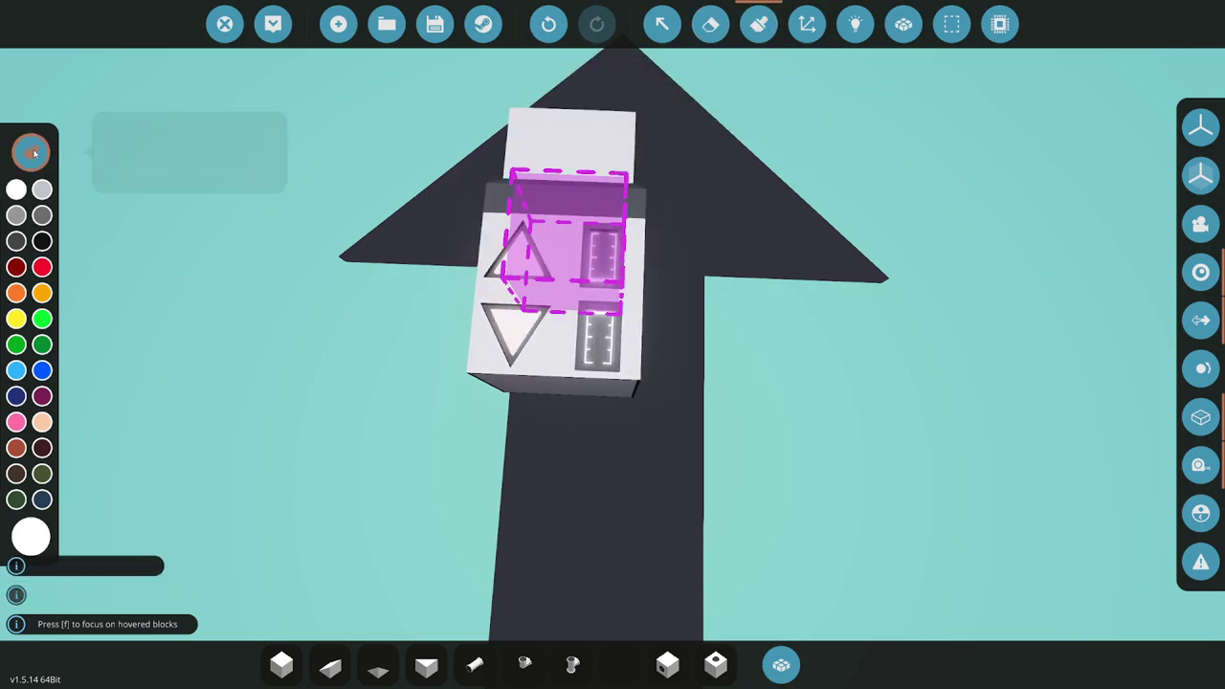
click(42, 345)
click(513, 265)
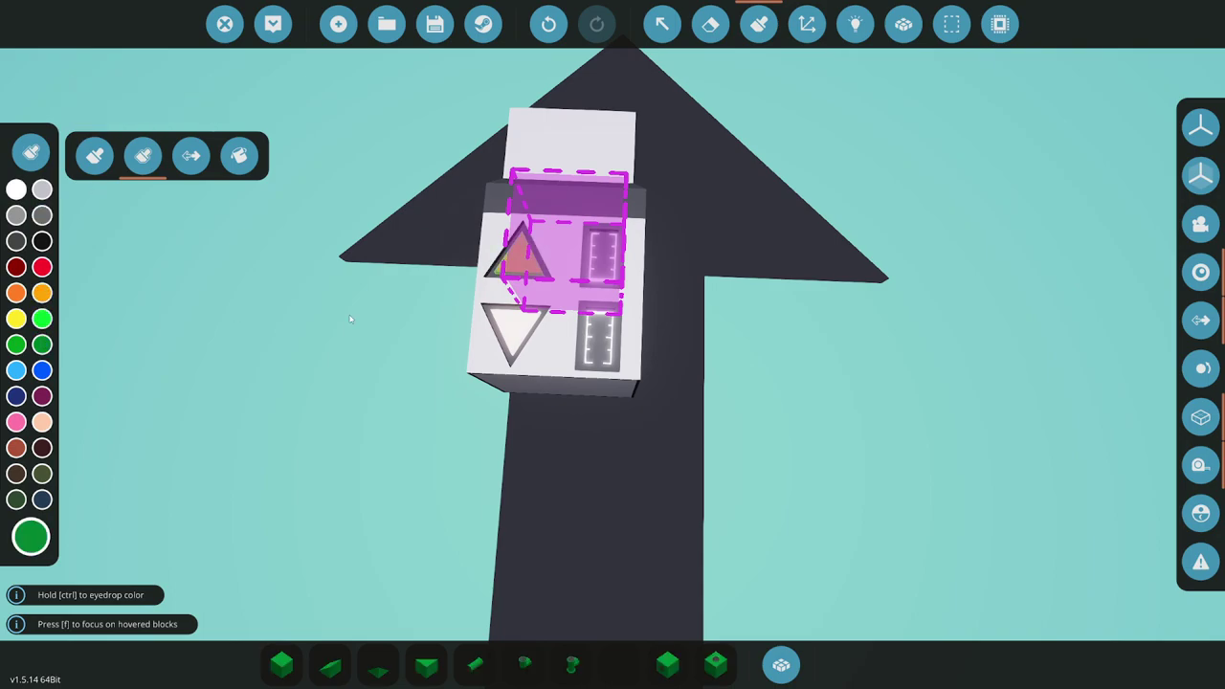
Paint the panel's down arrow button orange and set the paint colour back to dark green.
click(42, 293)
click(507, 330)
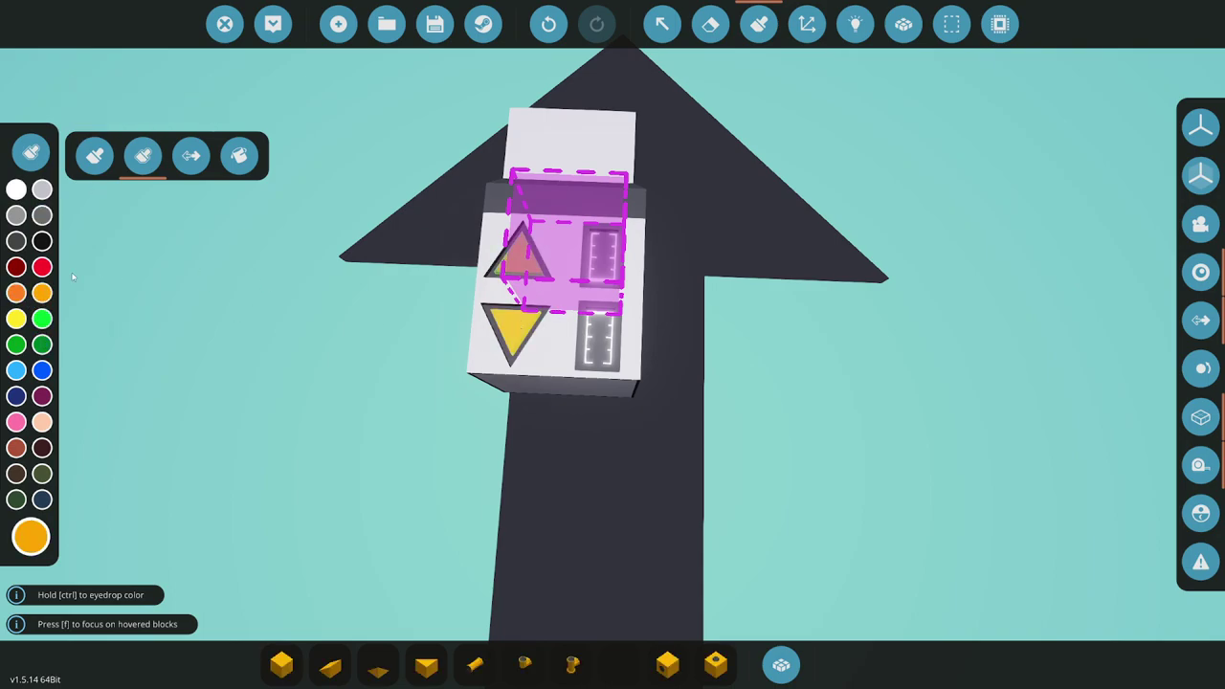
click(16, 293)
click(528, 322)
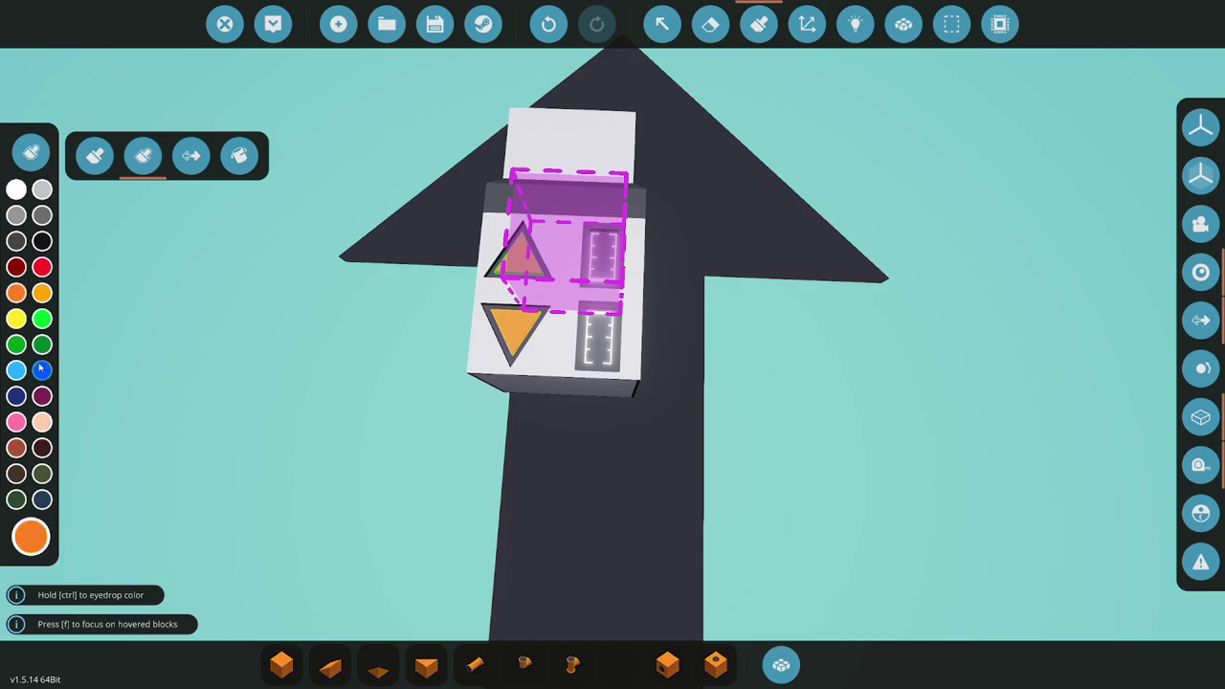
click(42, 344)
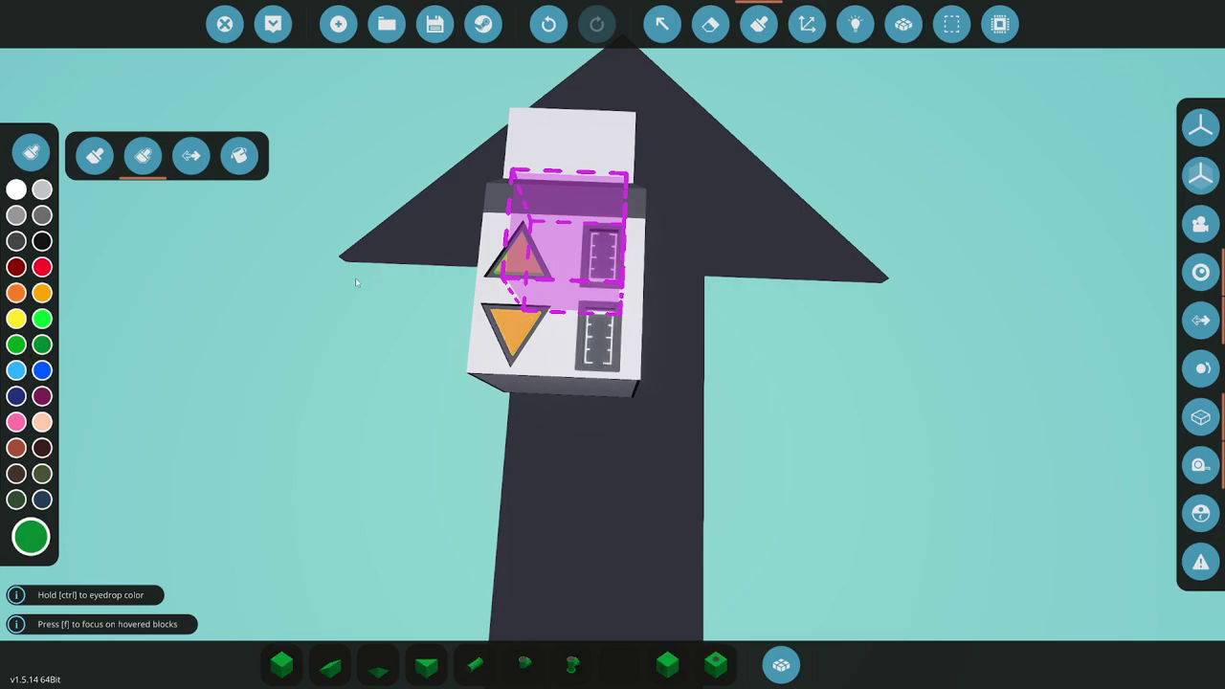
click(95, 155)
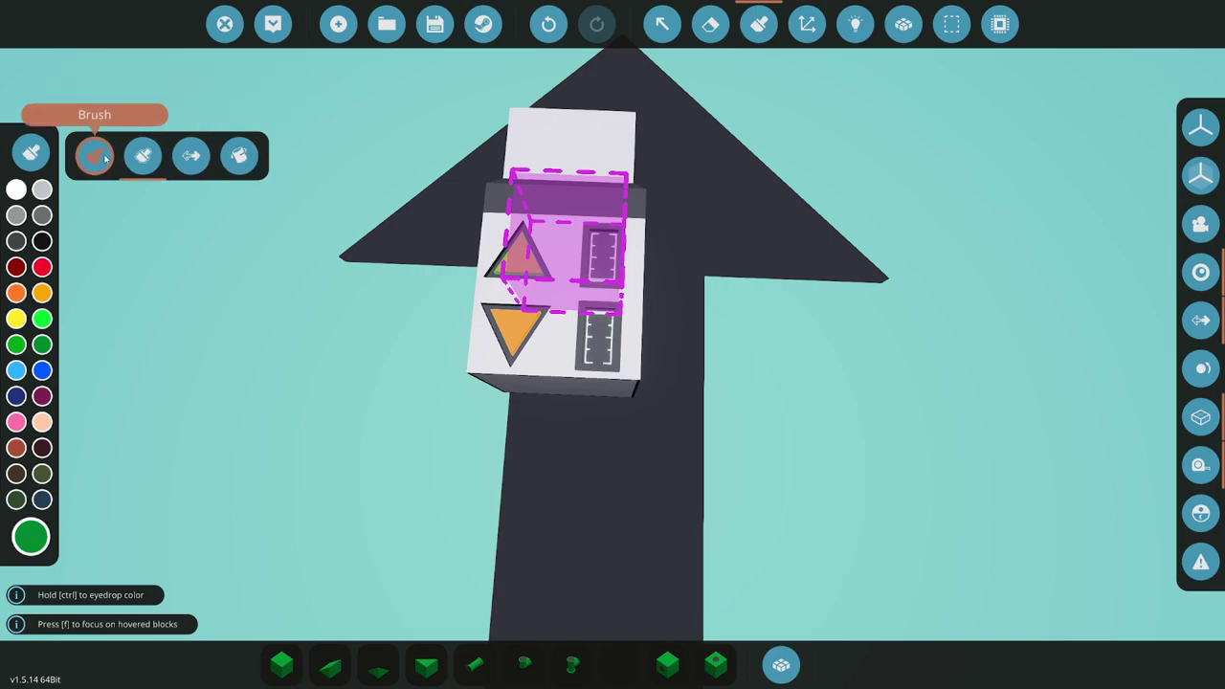
Open the microcontroller block next to the instrument panel for logic editing.
click(658, 30)
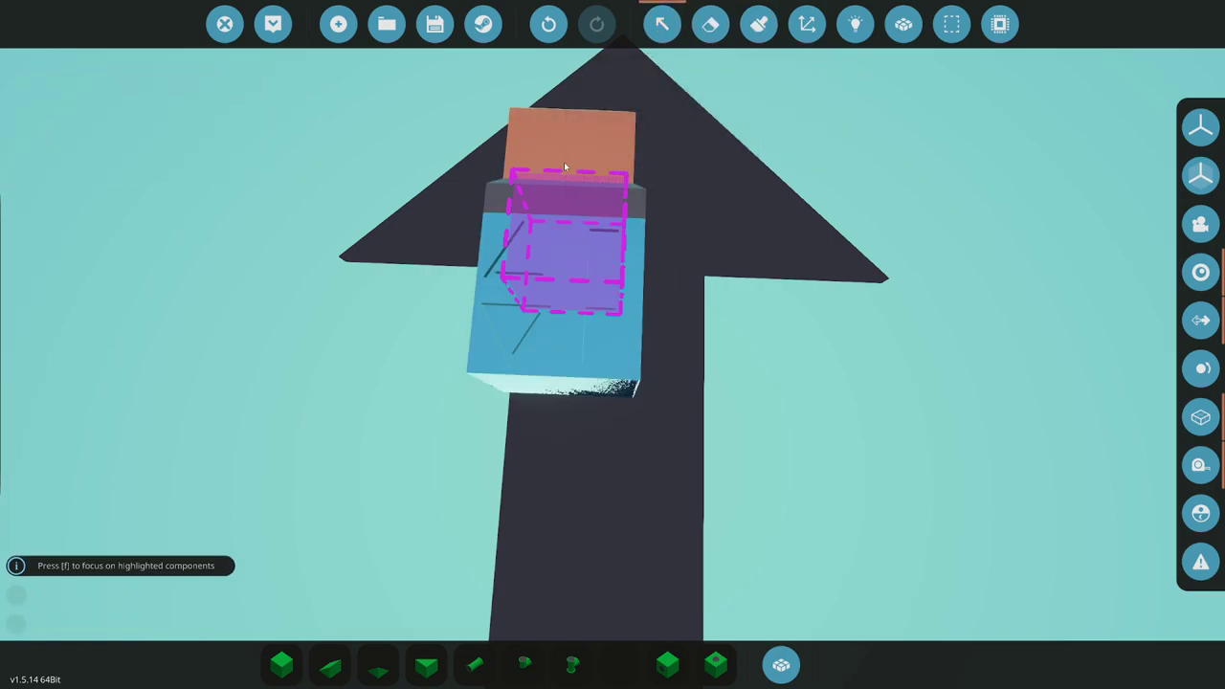
click(566, 167)
click(251, 79)
click(659, 445)
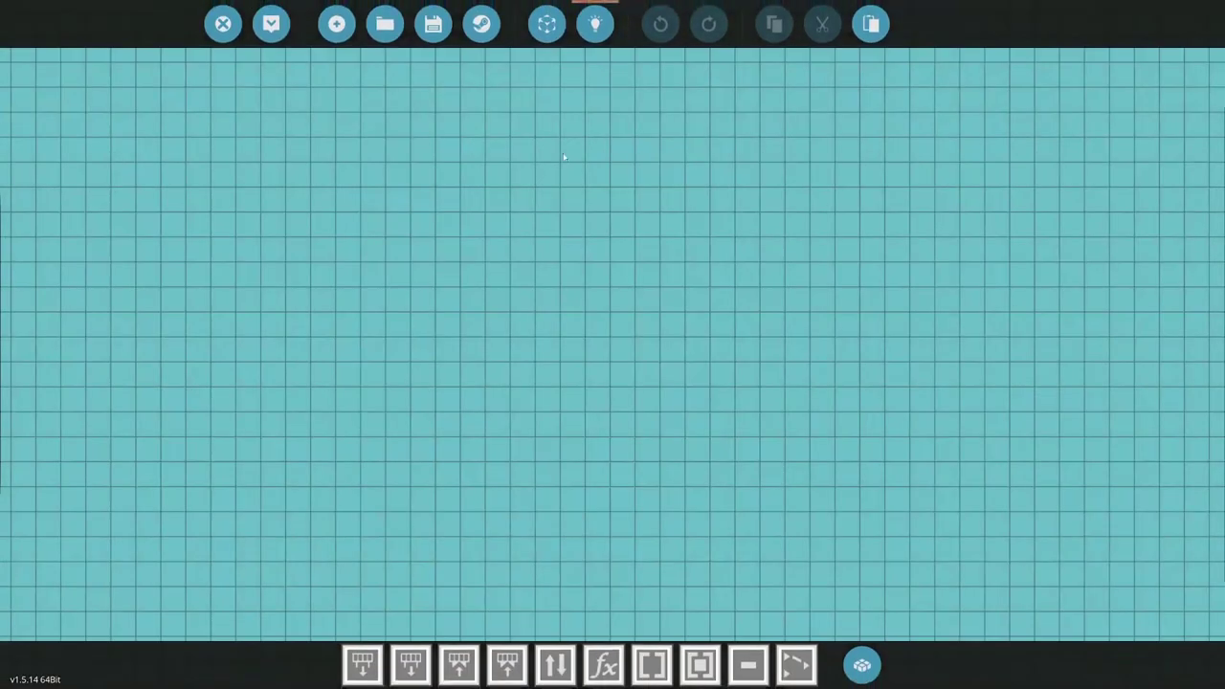
Name the microcontroller "Stormworks Basics Panel Throttle Tutorial" and make it three squares wide.
click(547, 23)
click(767, 101)
click(712, 99)
click(823, 160)
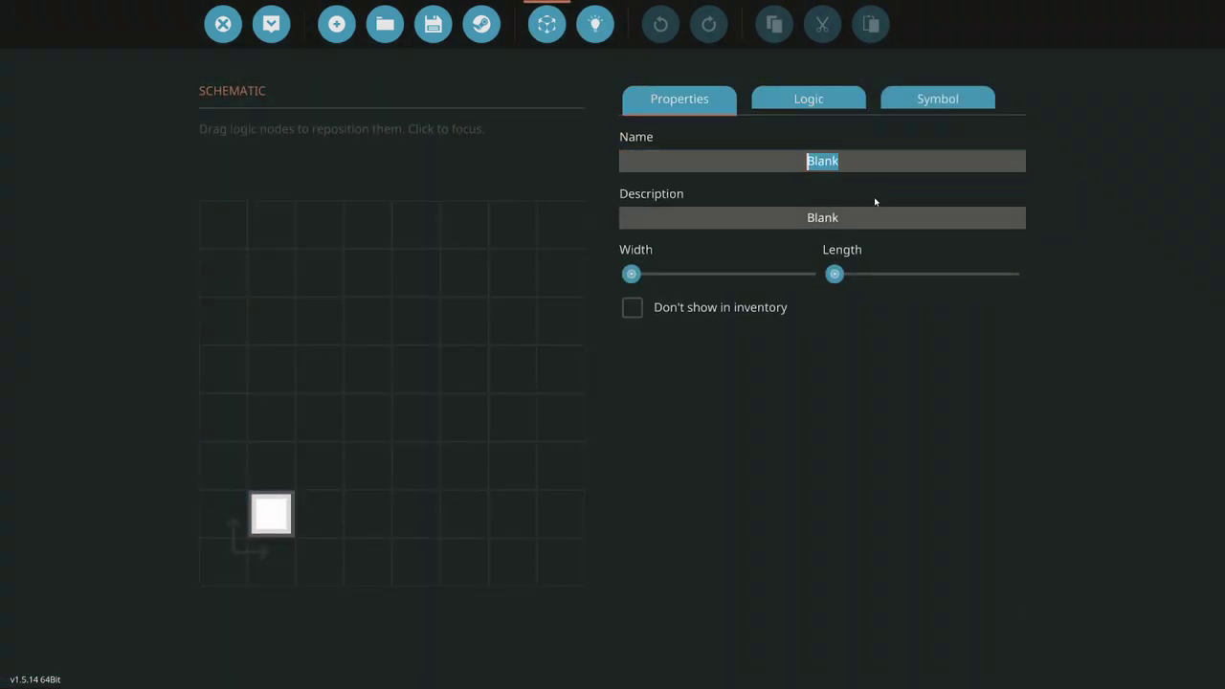
text(Stormworks Basics )
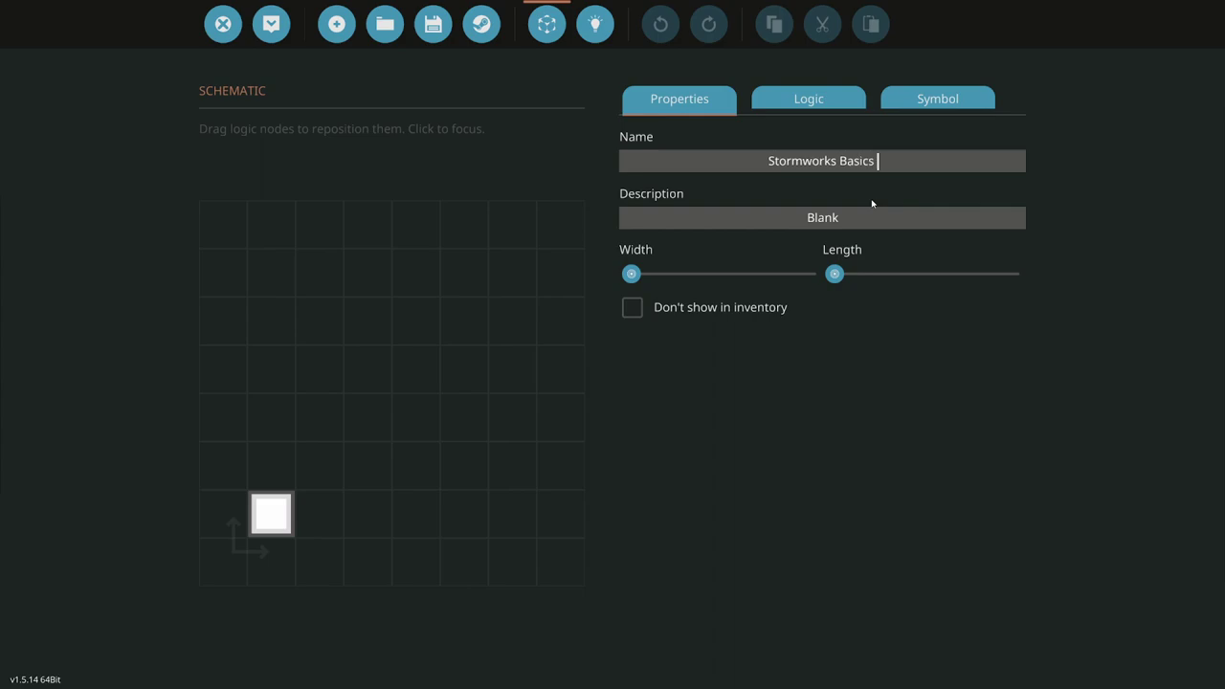
text(Throttlwe)
key(BackSpace)
key(BackSpace)
key(BackSpace)
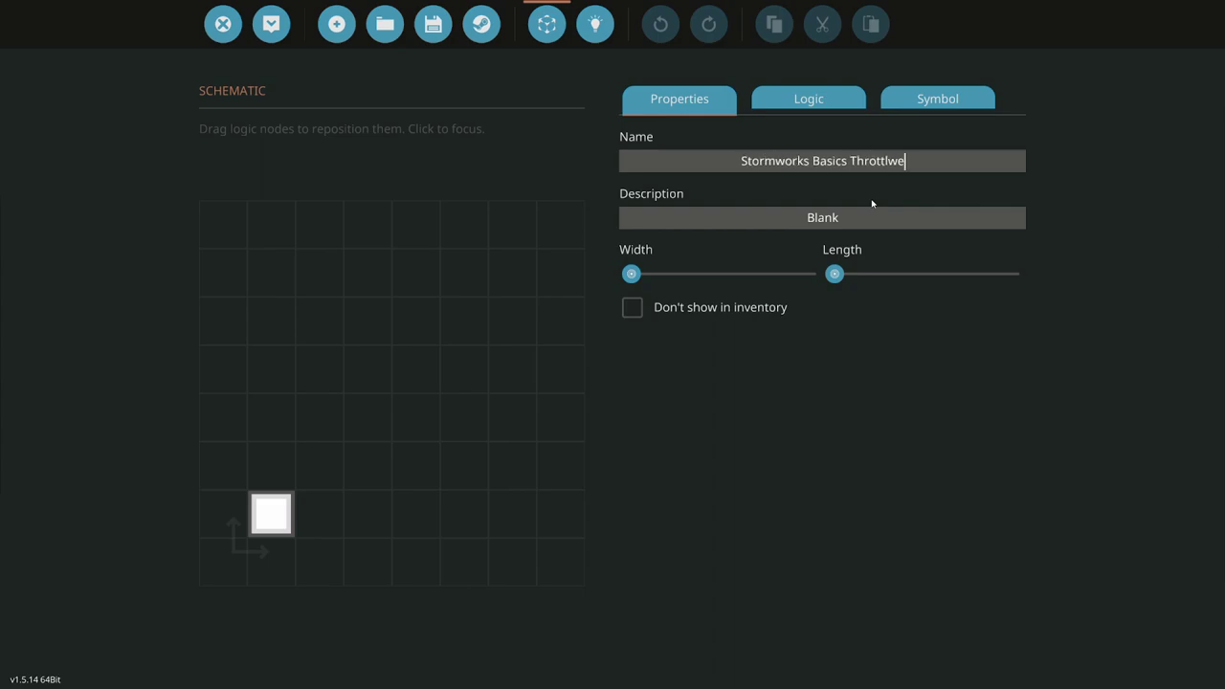
text(e )
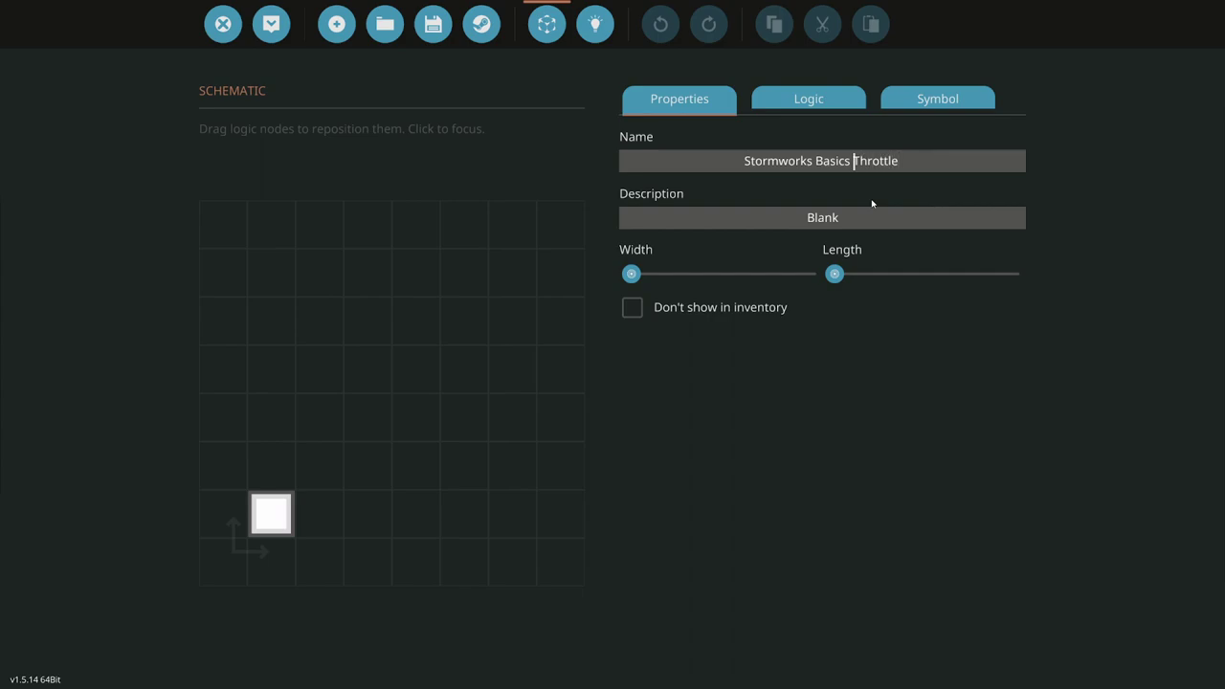
text(Panel )
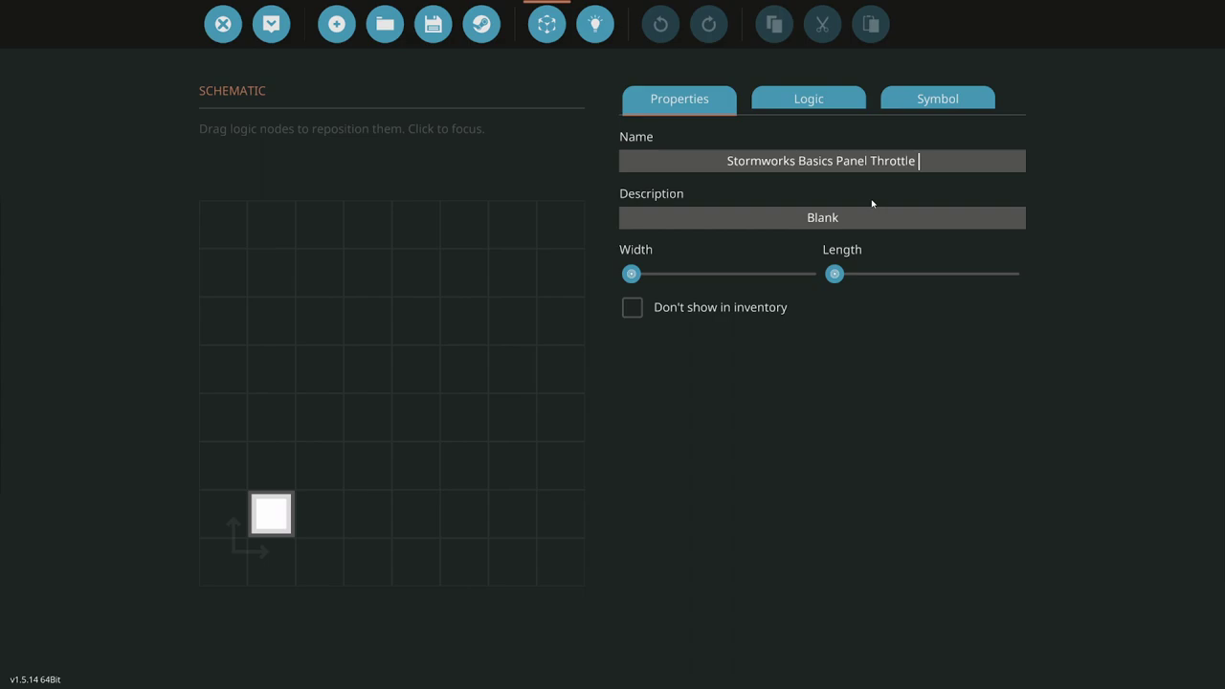
text(Tutorial)
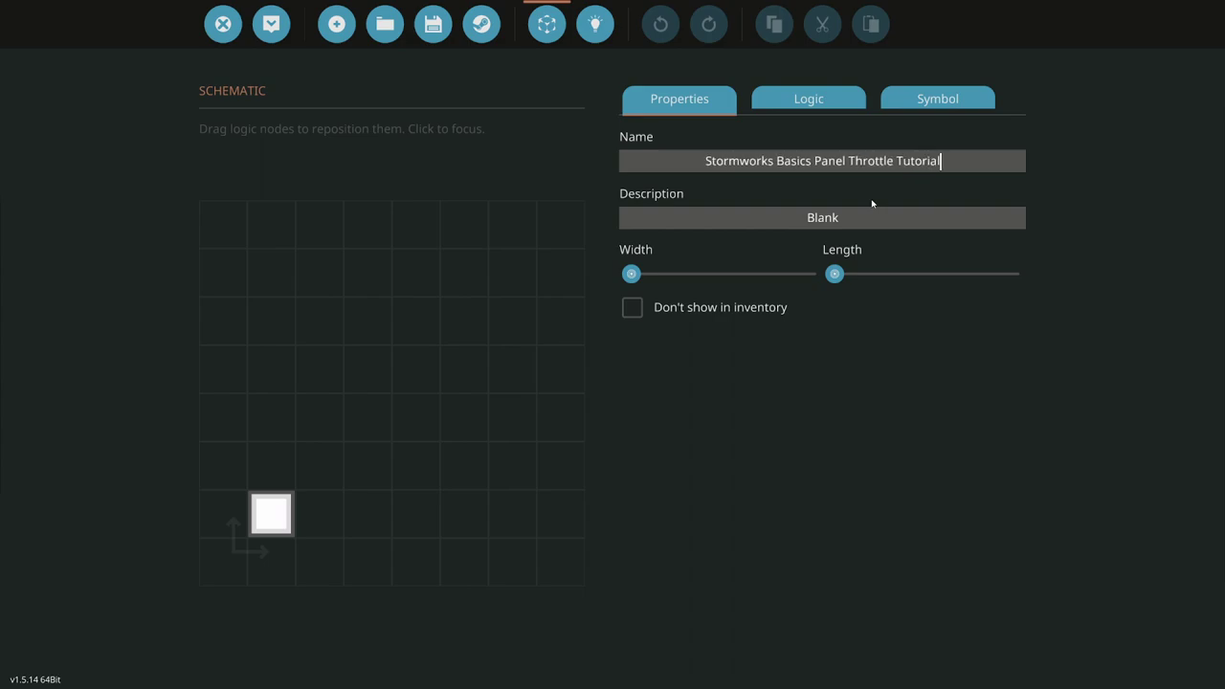
drag(632, 275, 719, 275)
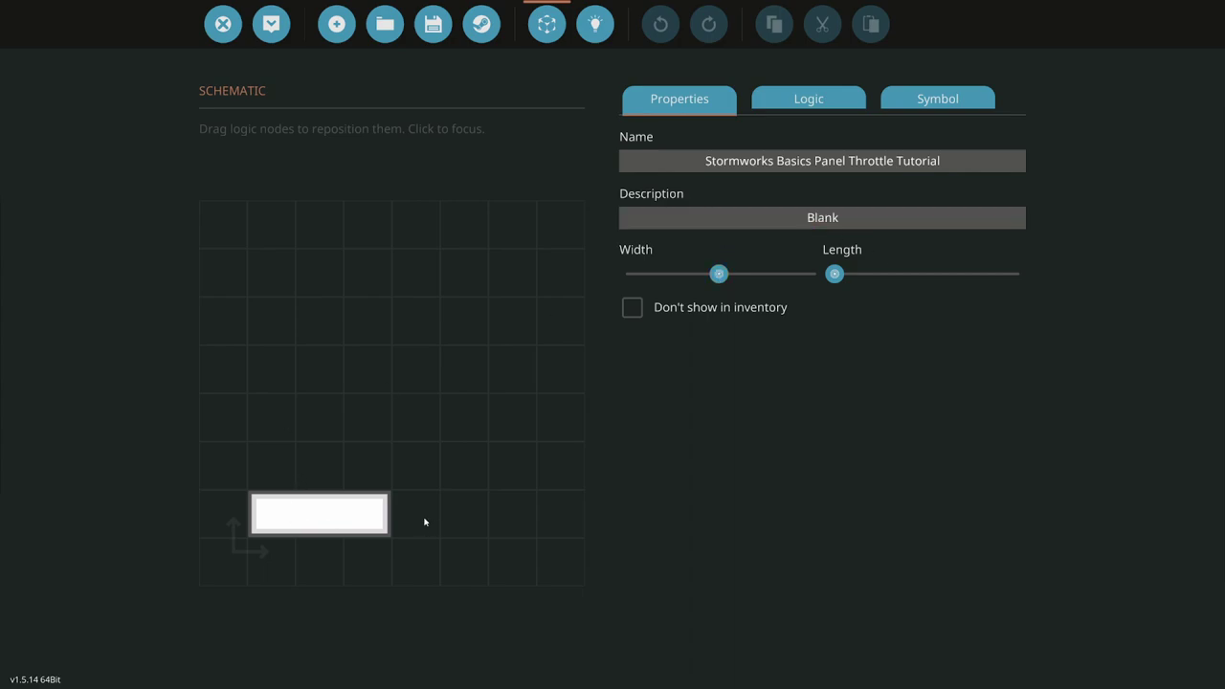
Add a composite input node named Panel to the microcontroller.
click(821, 105)
click(1001, 148)
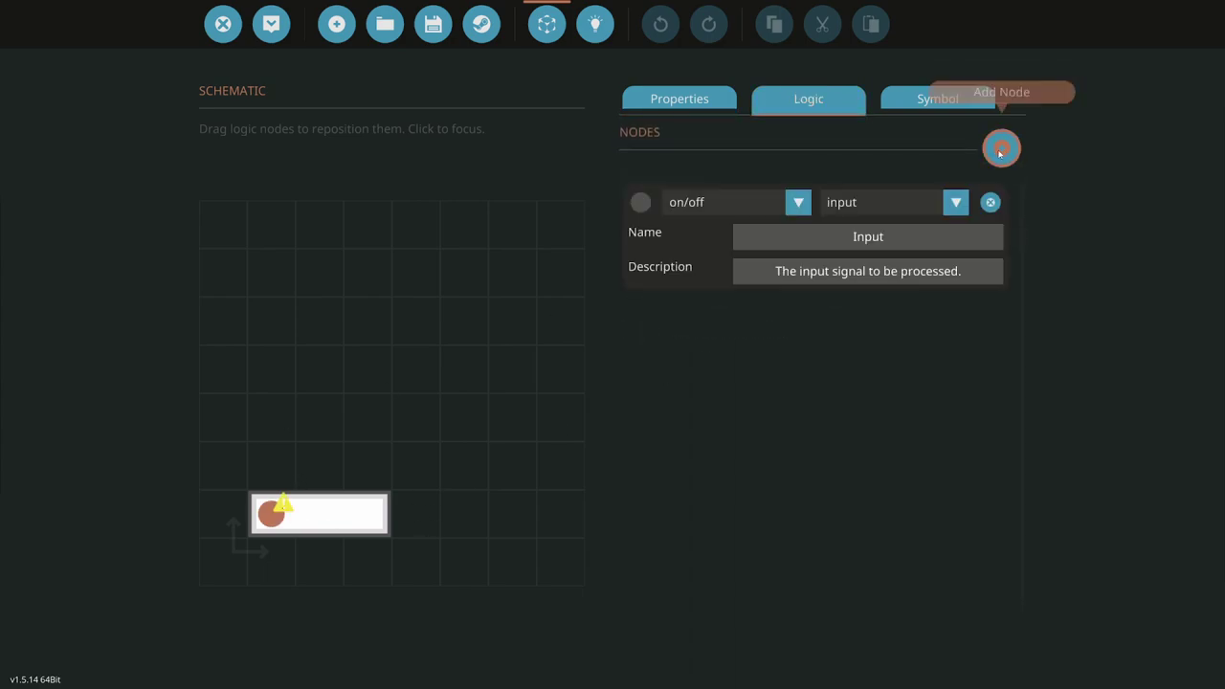
click(684, 203)
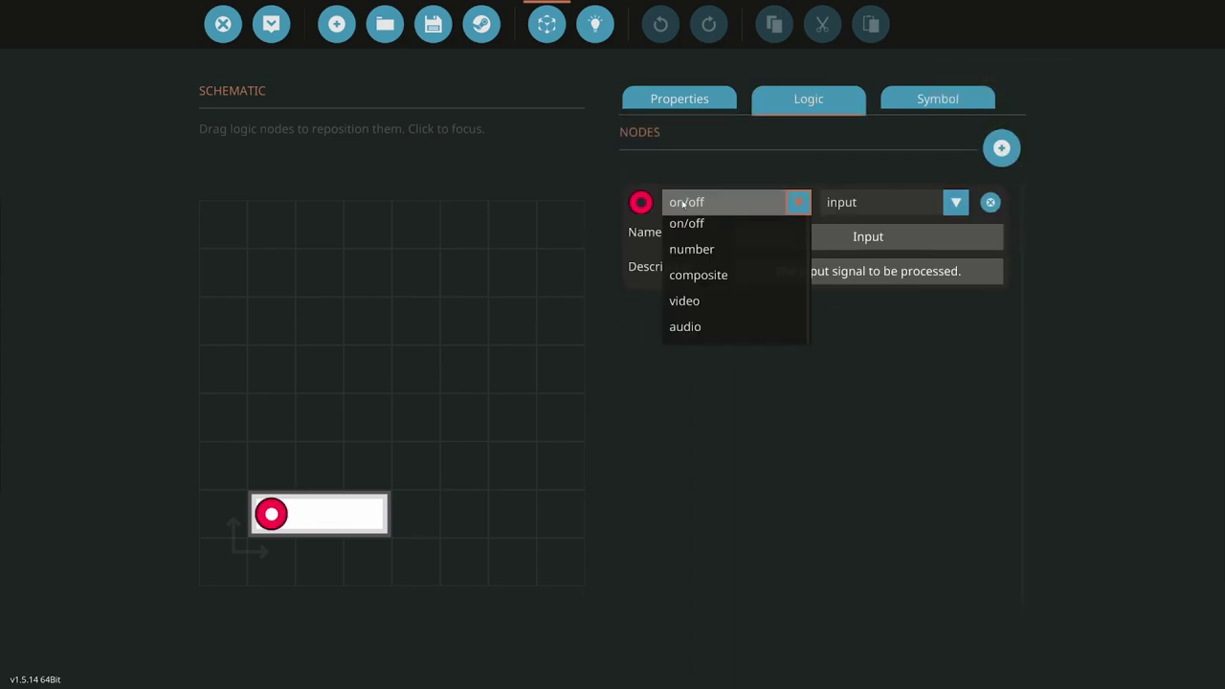
click(694, 272)
click(880, 236)
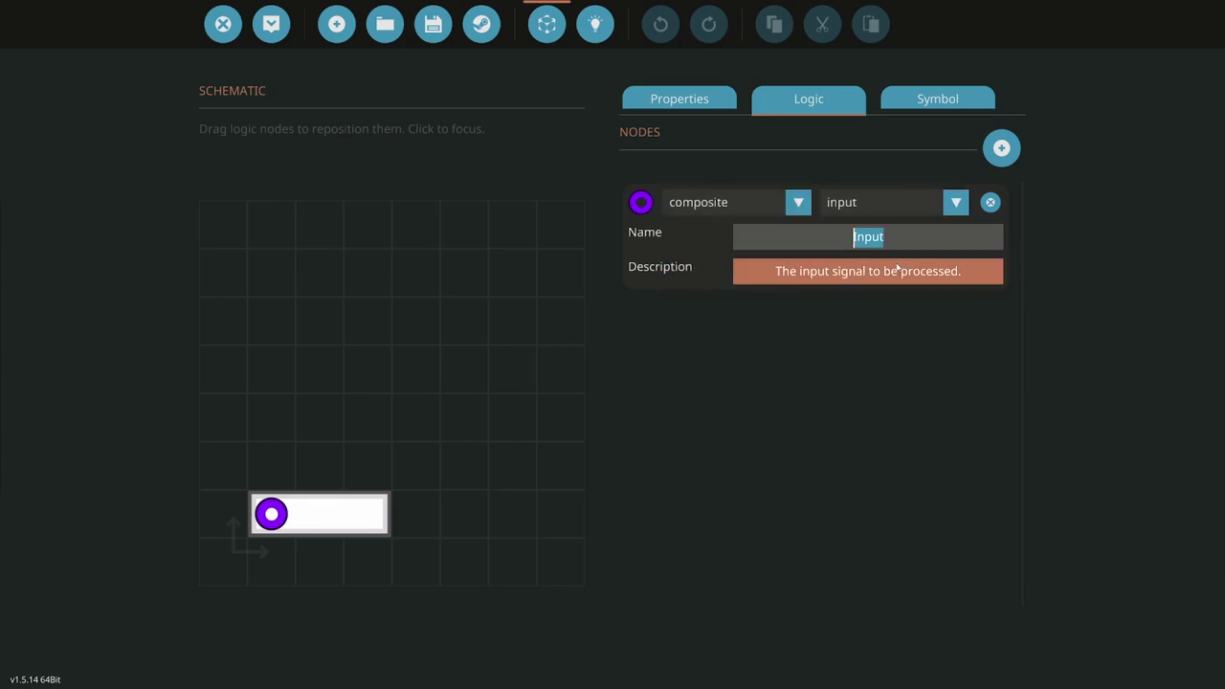
text(Panel)
Add a composite output node named Panel on the microcontroller's middle square.
click(1001, 148)
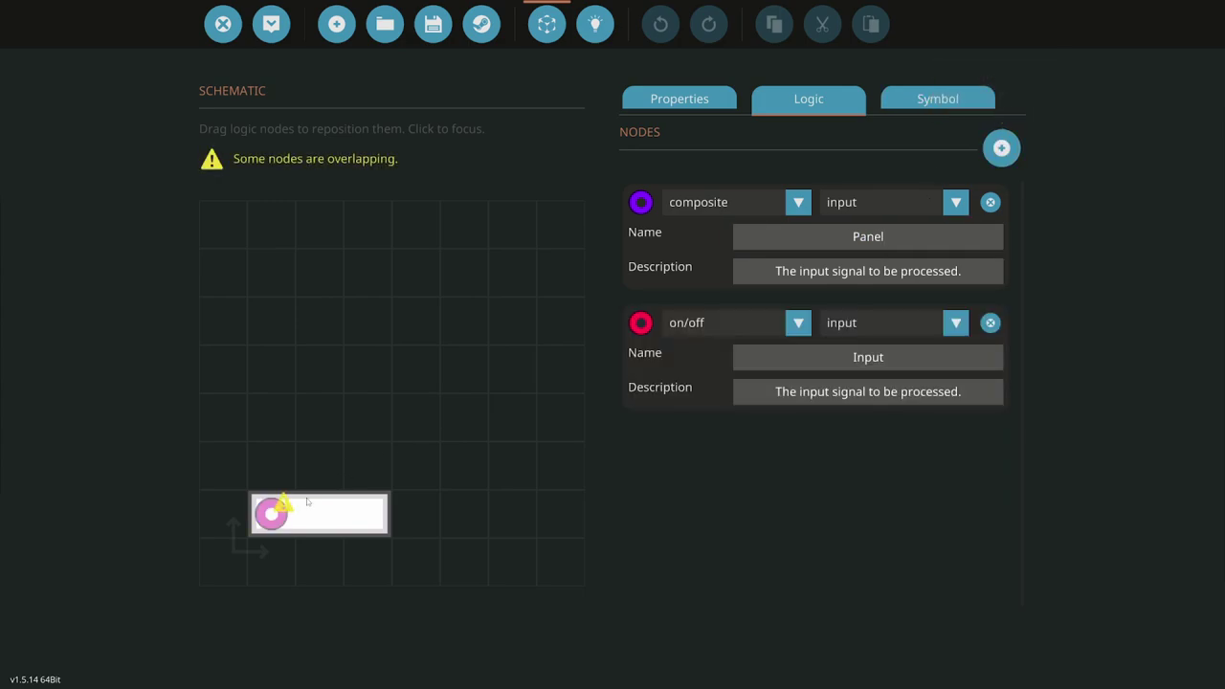
click(728, 322)
click(694, 396)
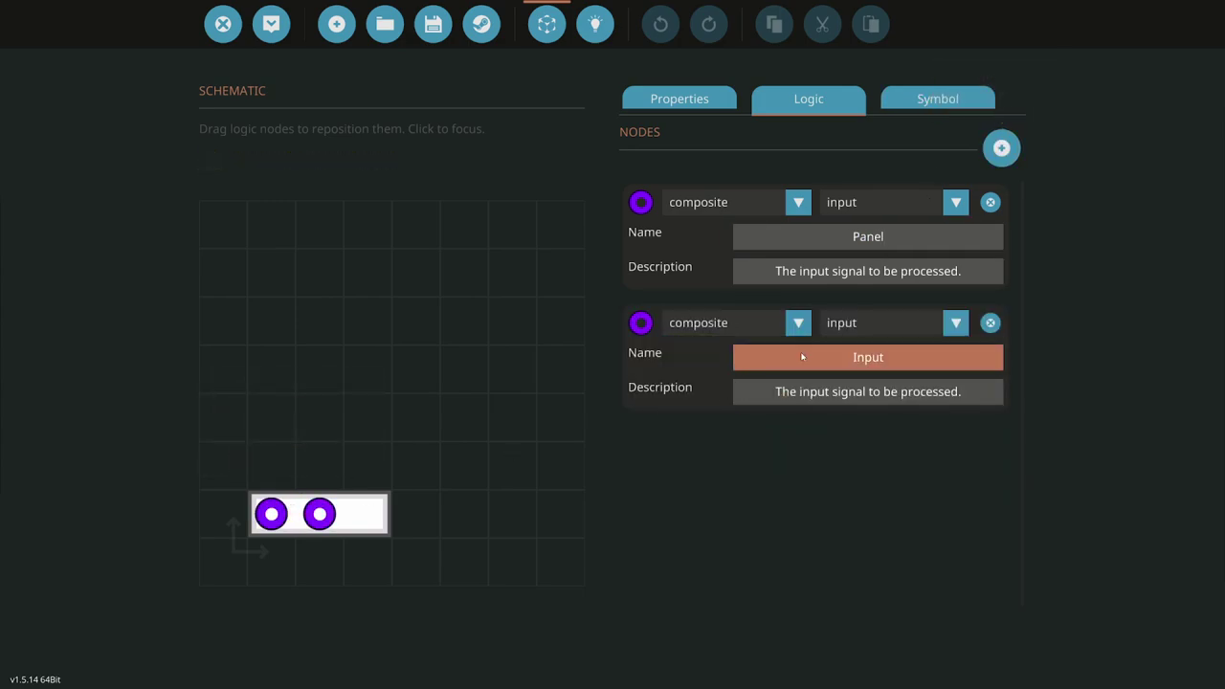
click(886, 323)
click(846, 370)
click(938, 358)
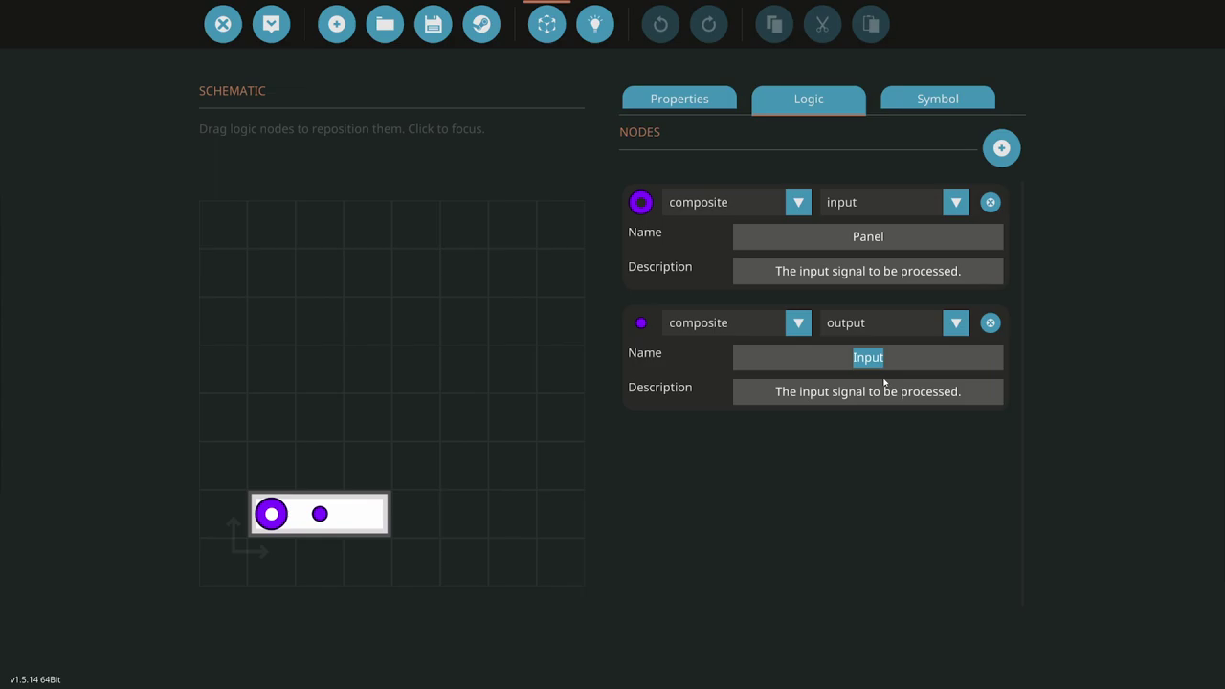
text(Panel)
click(595, 24)
click(549, 25)
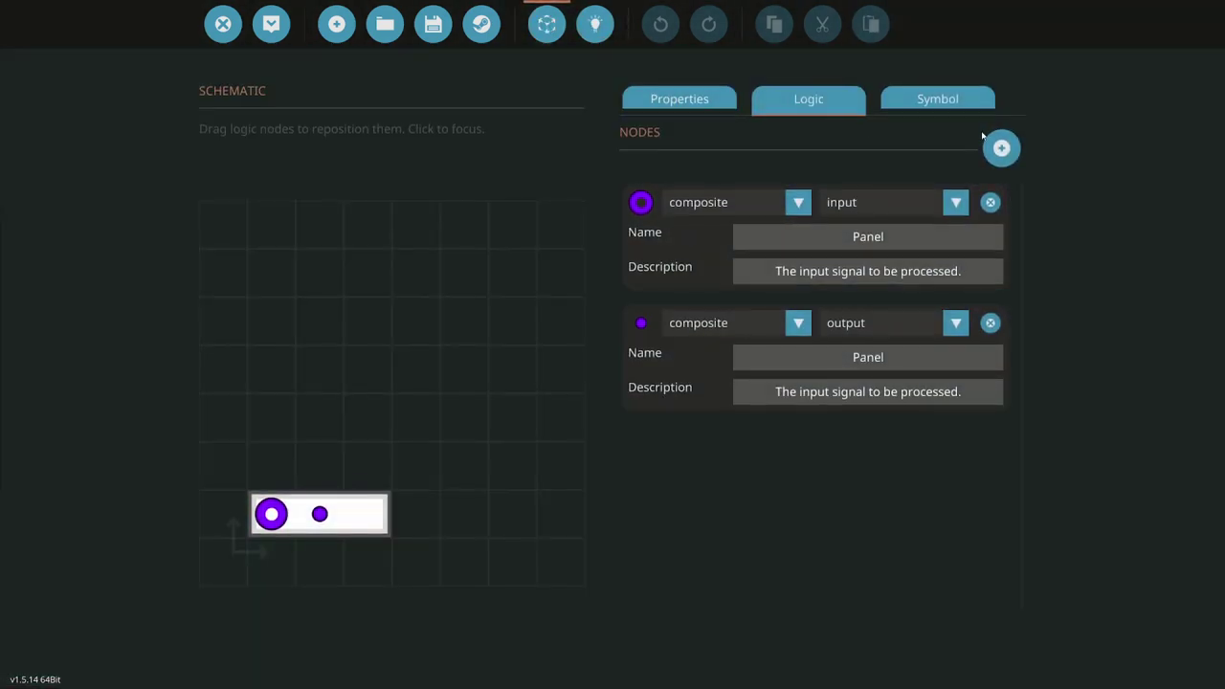
Add a number output node named "Throttle output" on the microcontroller's third square.
click(1001, 147)
drag(274, 510, 368, 514)
click(689, 444)
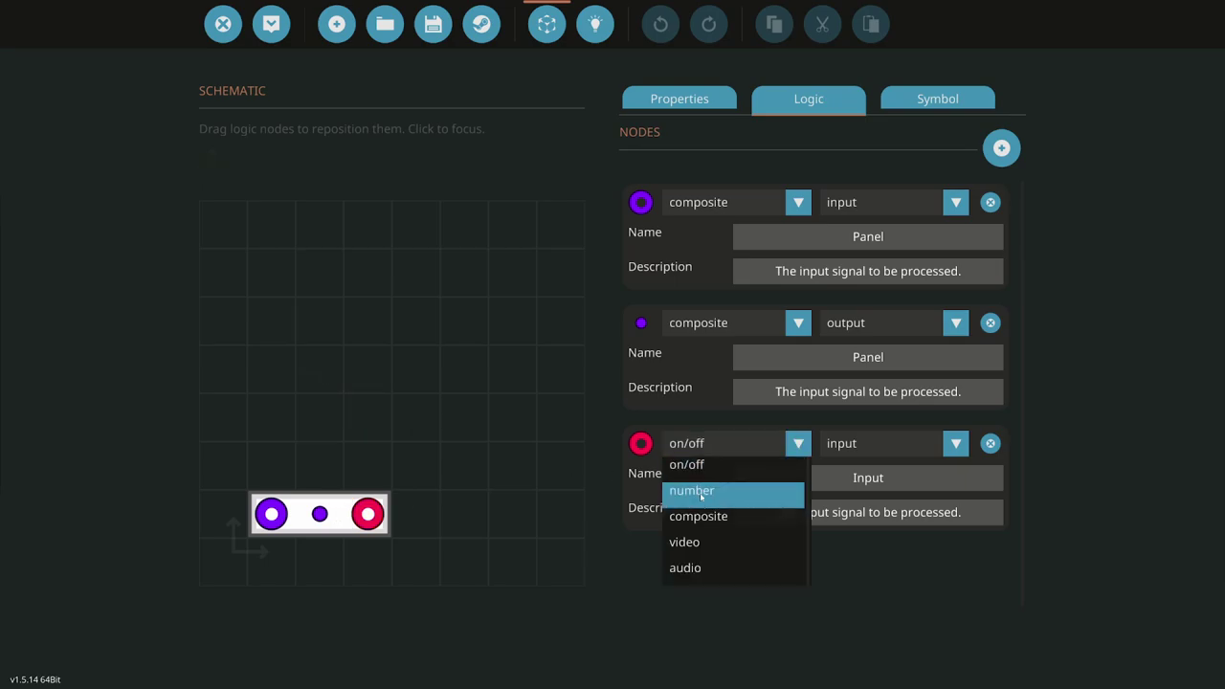
click(700, 492)
click(850, 443)
click(890, 489)
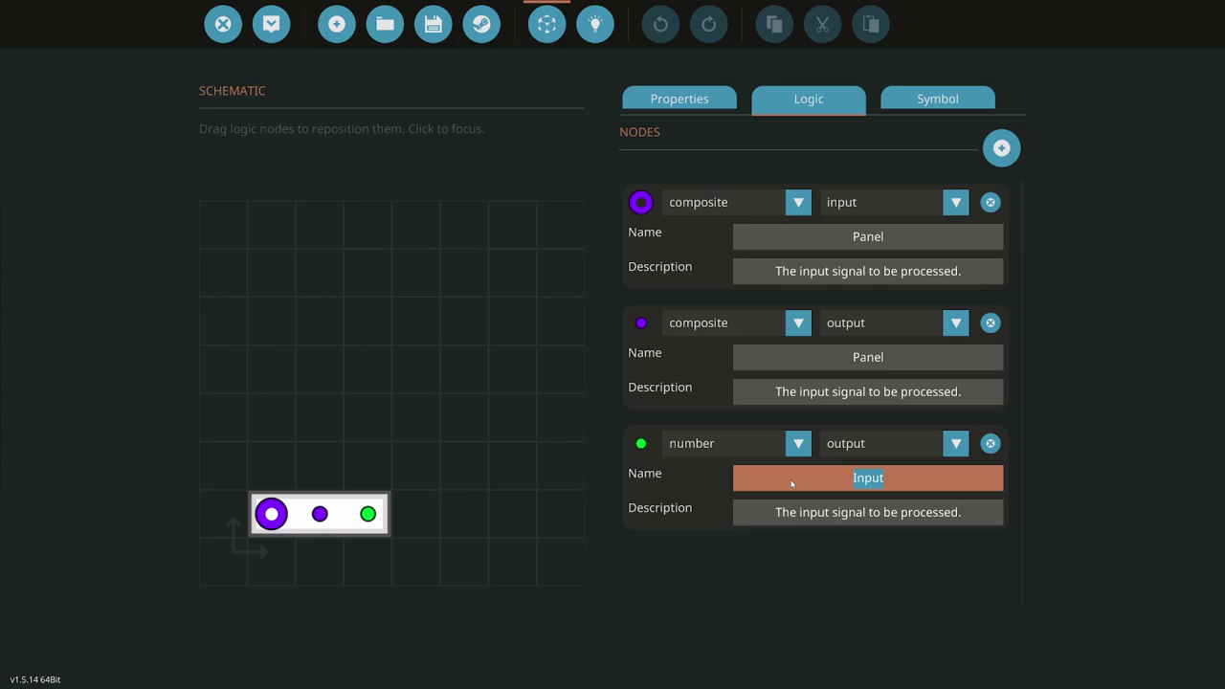
text(Throttle output)
Arrange the logic layout with the Panel input on one side and Throttle output above the Panel output on the opposite side.
click(597, 33)
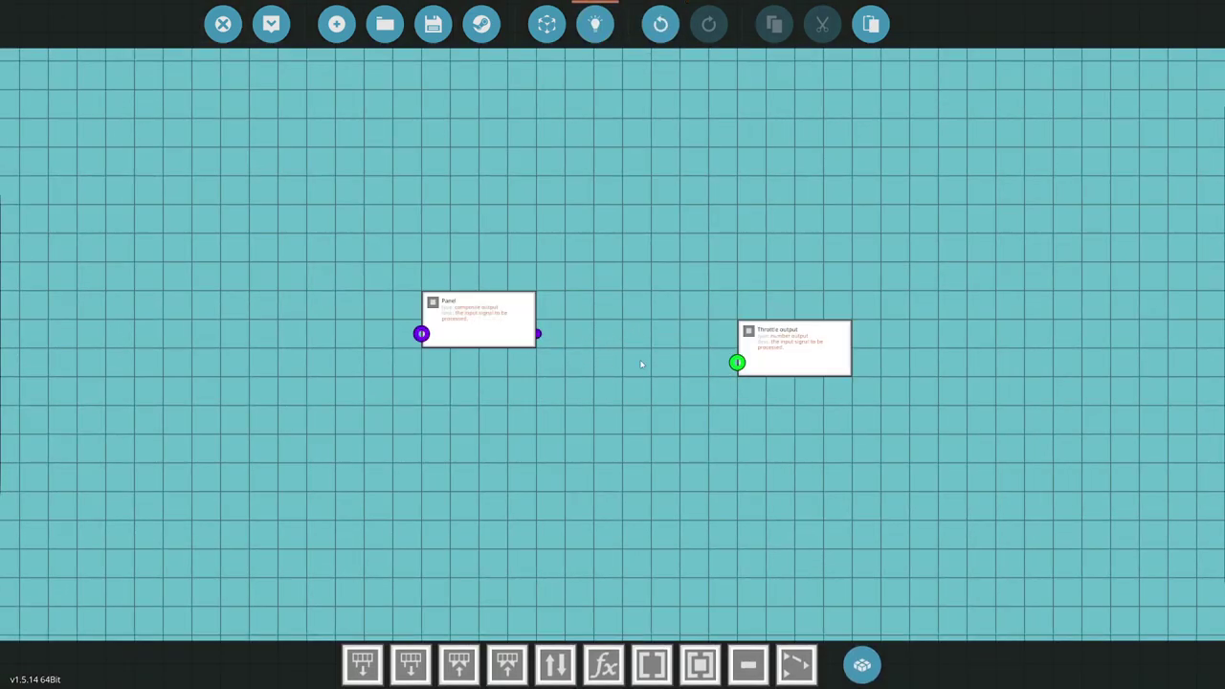
drag(782, 368, 897, 311)
drag(470, 329, 896, 446)
drag(440, 301, 268, 419)
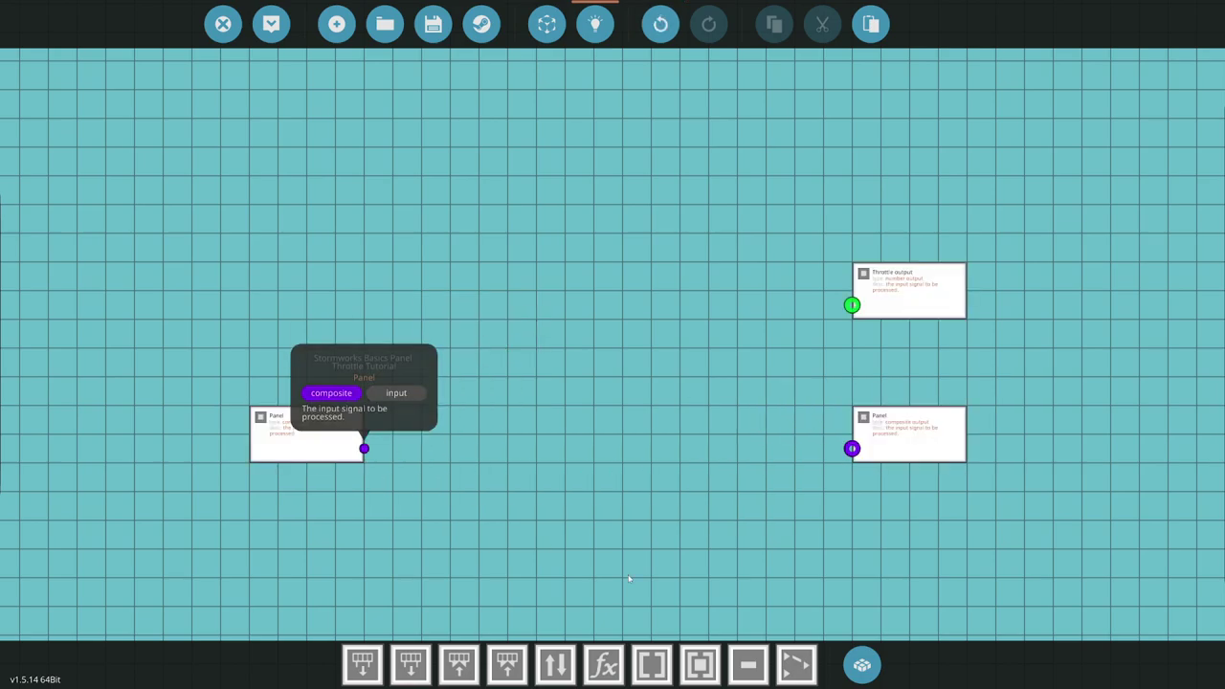
drag(565, 553, 591, 444)
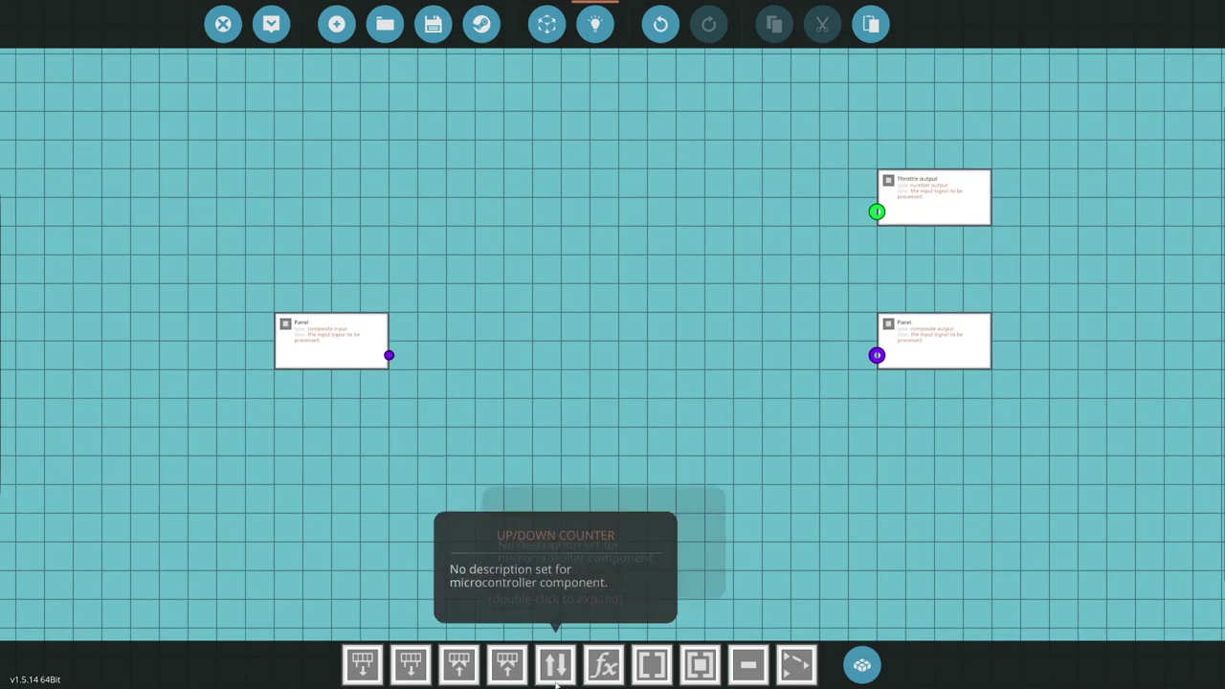
Add an Up/Down Counter between the Panel nodes with increment .001, clamp enabled, minimum -1 and maximum 1.
drag(555, 664, 542, 413)
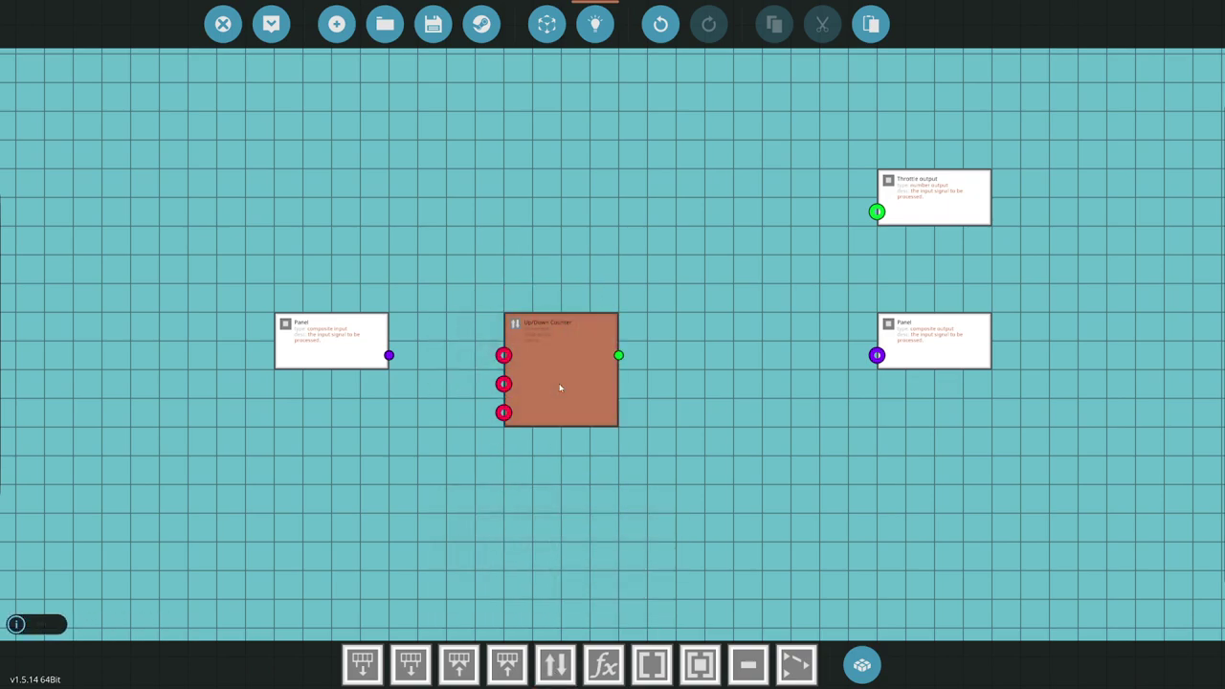
click(561, 387)
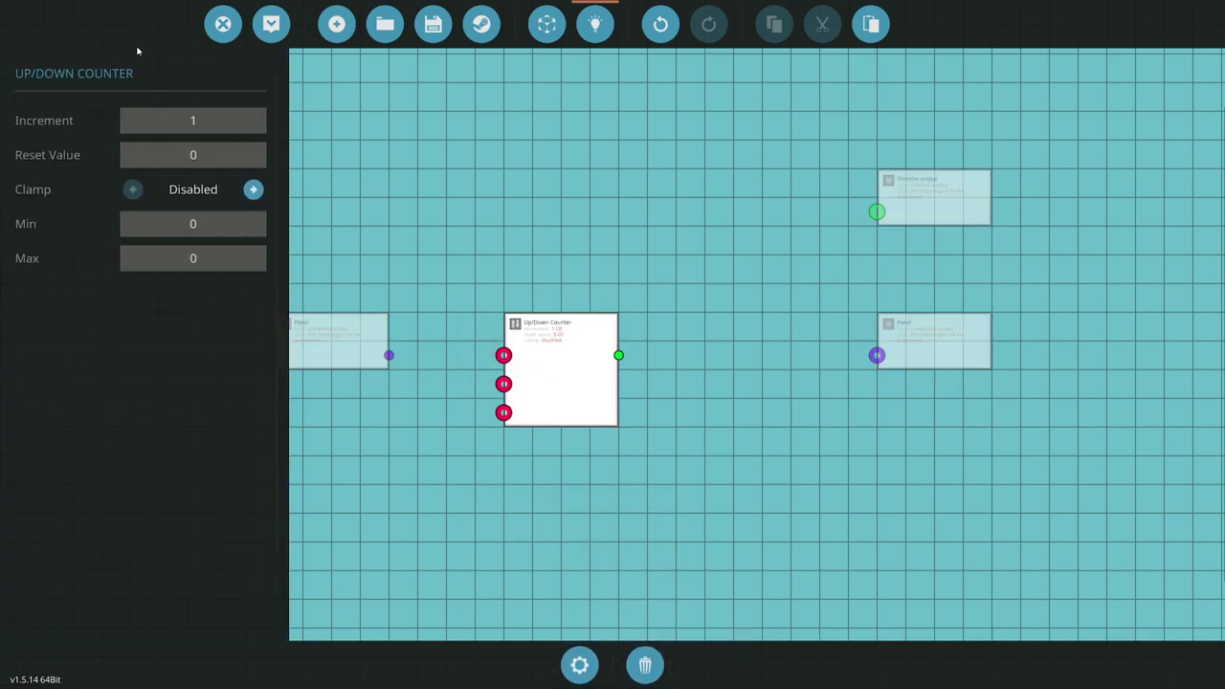
click(196, 121)
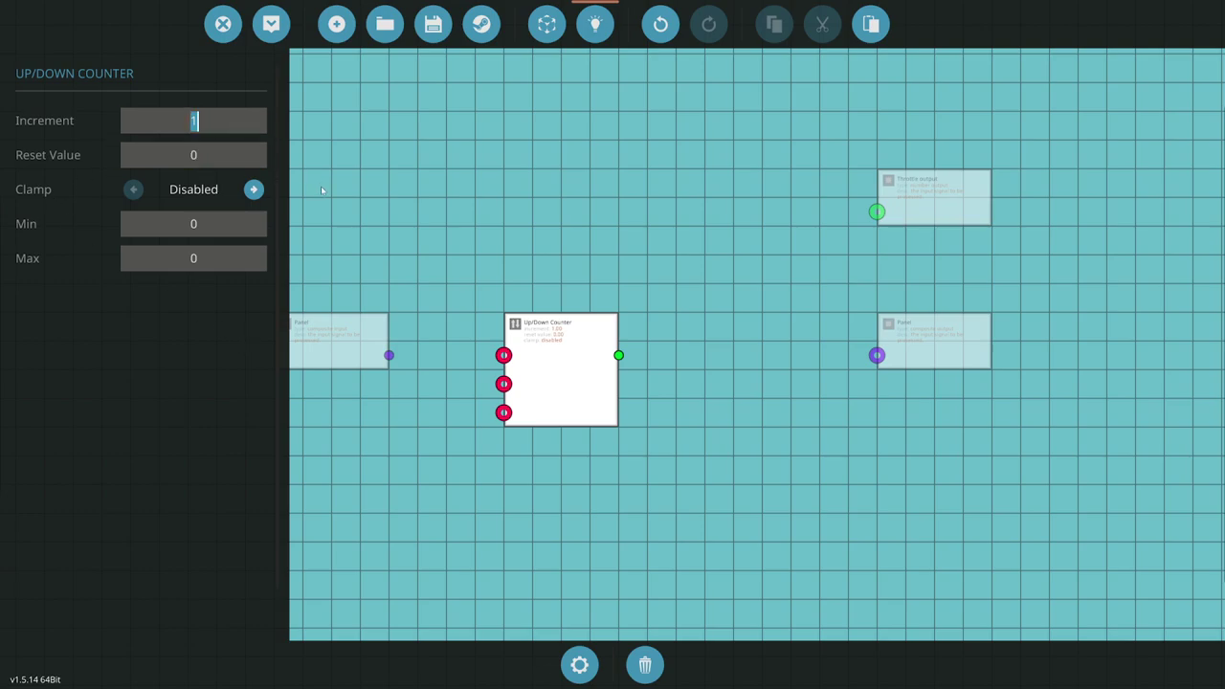
text(.001)
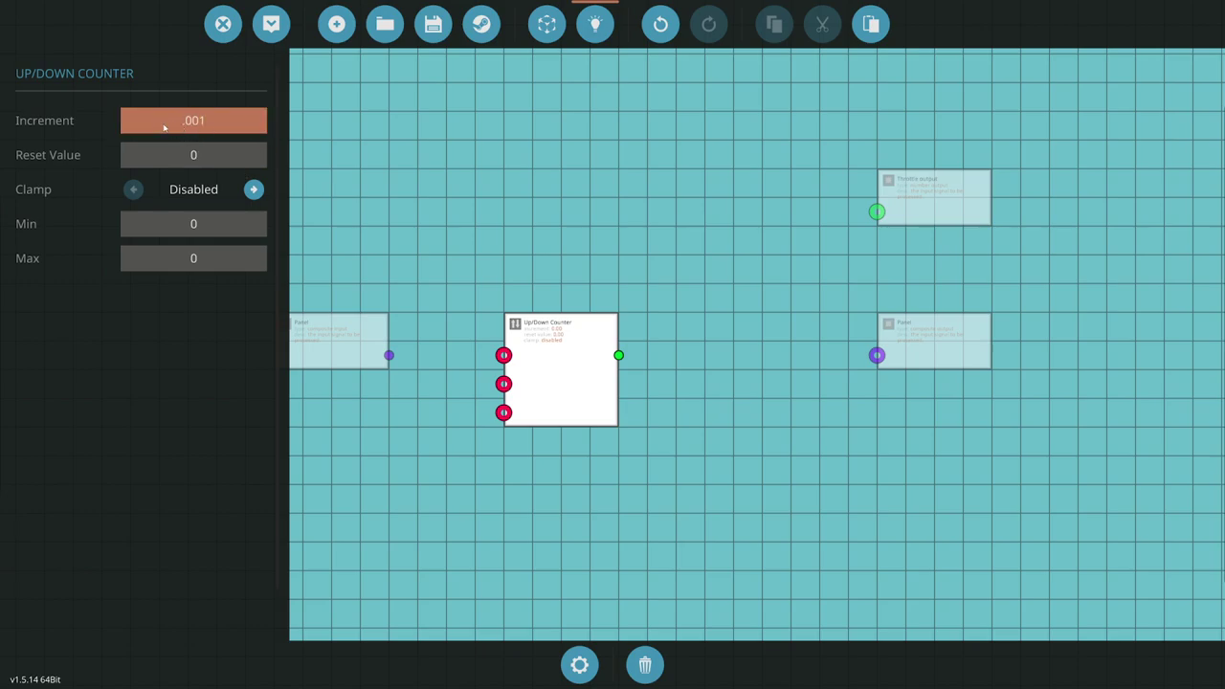
click(254, 189)
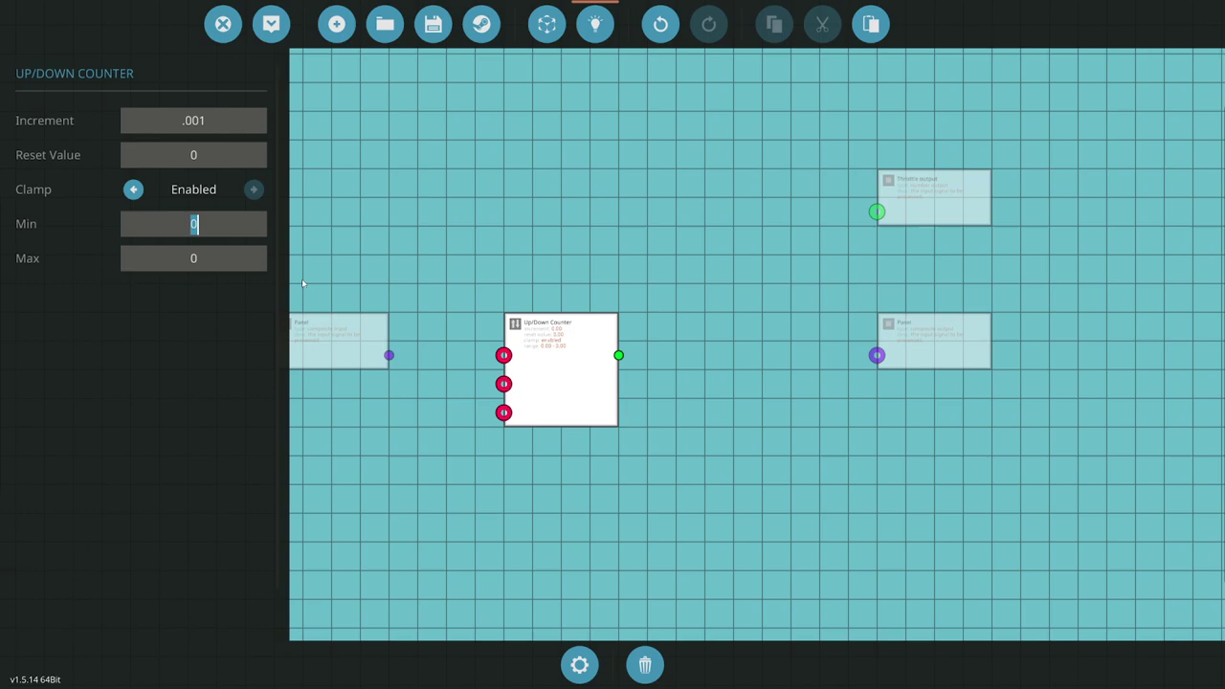
text(-1)
click(194, 259)
click(514, 224)
Make room beside the counter and place two stacked Composite Read (on/off) nodes between it and the Panel input.
drag(545, 363, 631, 363)
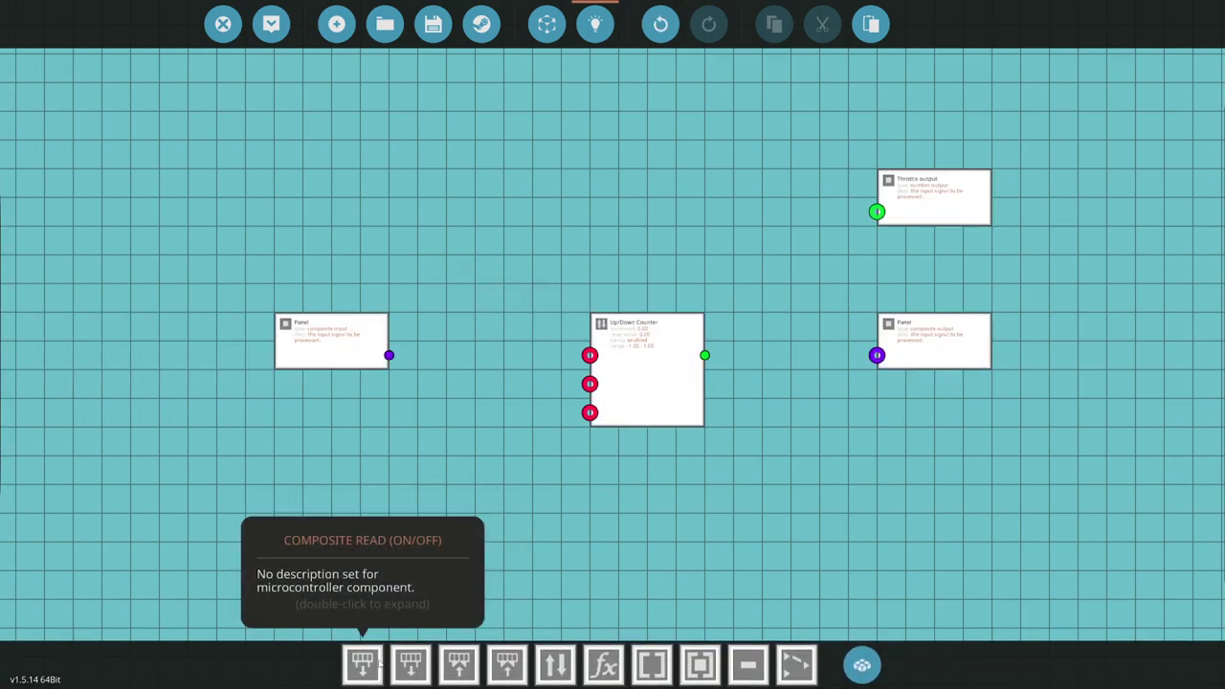
drag(368, 664, 497, 368)
drag(429, 306, 561, 390)
key(ctrl+v)
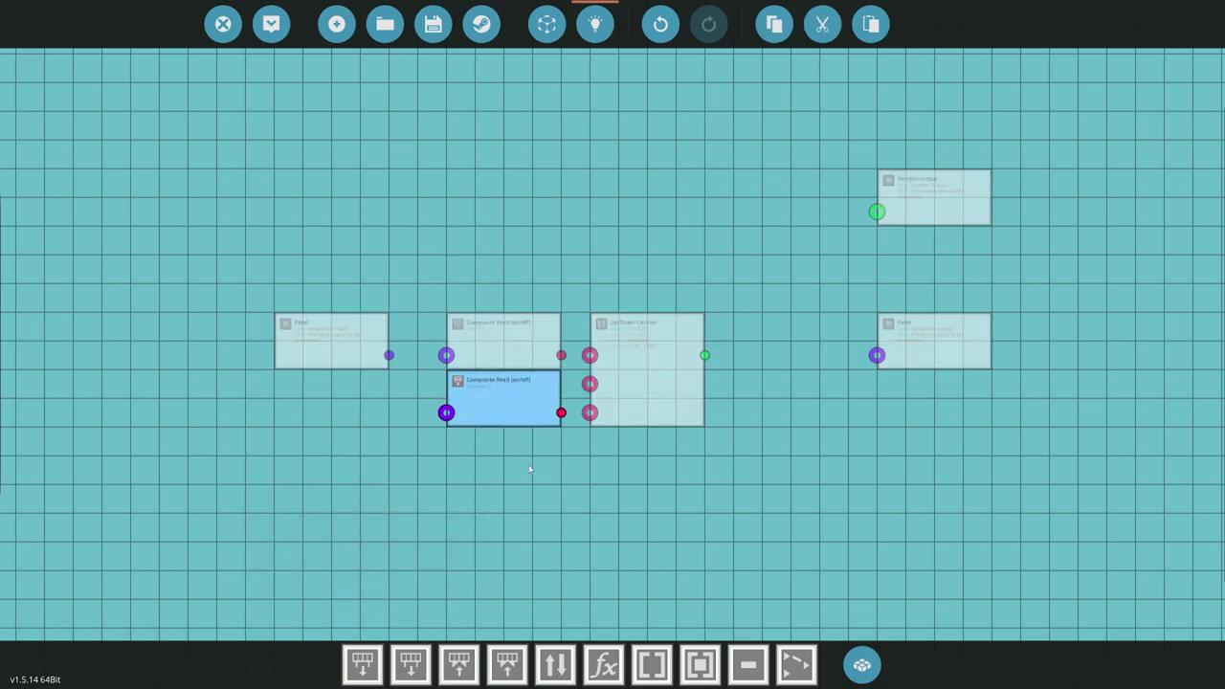
Connect the Panel input's composite signal to both Composite Read (on/off) nodes.
click(530, 468)
click(388, 355)
click(446, 355)
drag(448, 397, 446, 413)
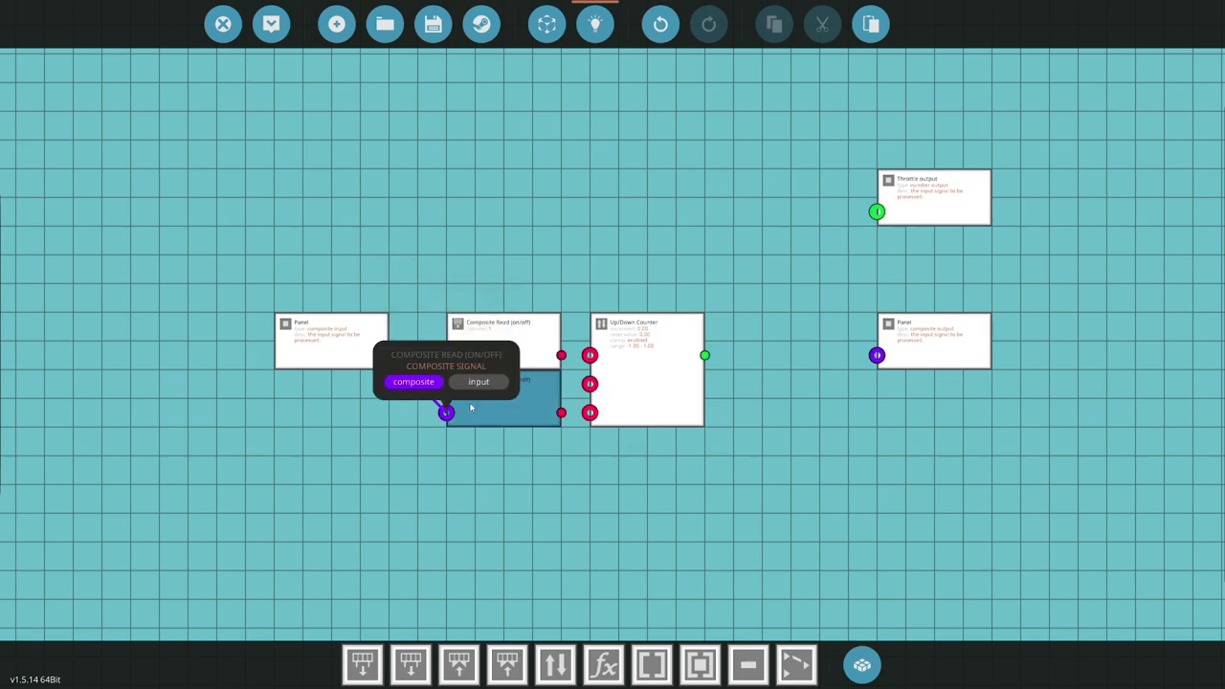
Set the lower Composite Read (on/off) node's read channel to 3.
click(470, 408)
click(173, 123)
click(169, 235)
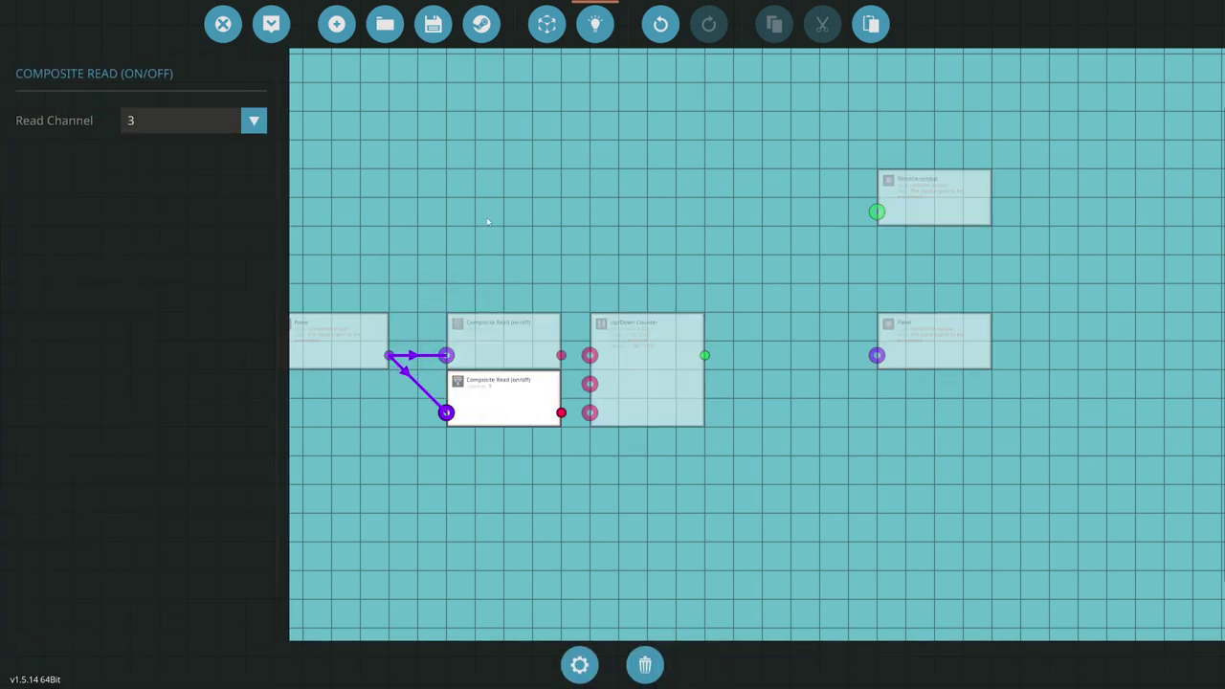
click(487, 220)
Space the Up/Down Counter away from the read nodes and wire the upper read to its up input and the lower to down.
drag(634, 348, 663, 349)
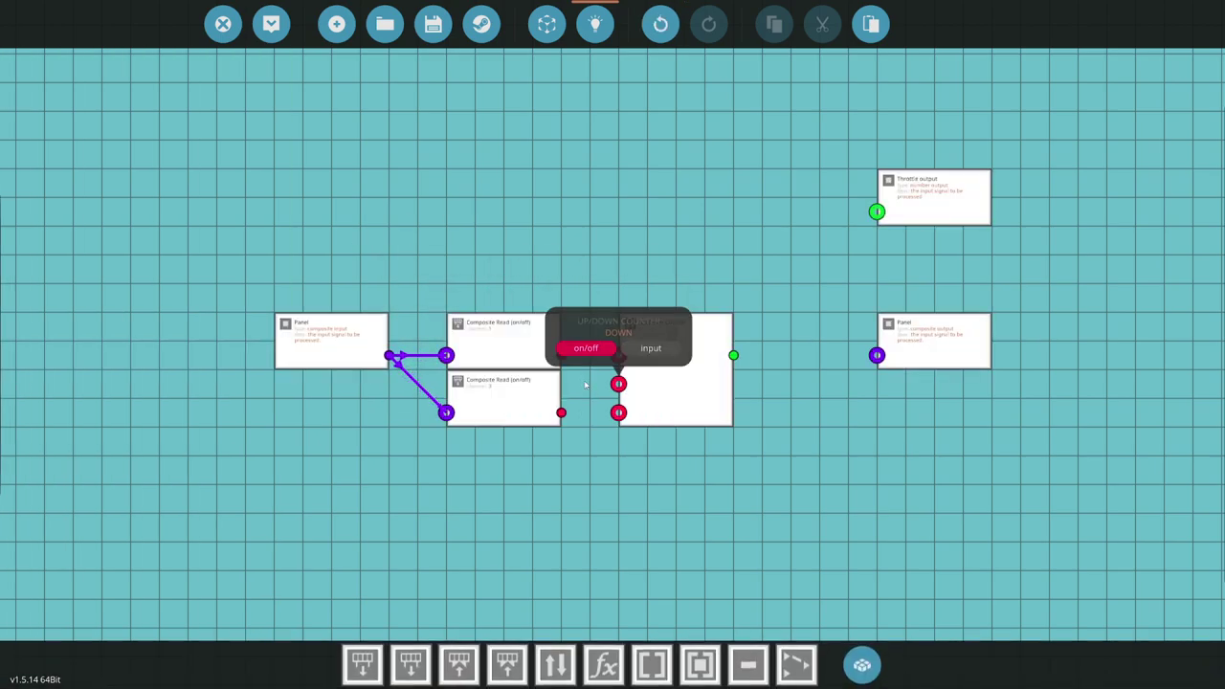
drag(561, 355, 618, 355)
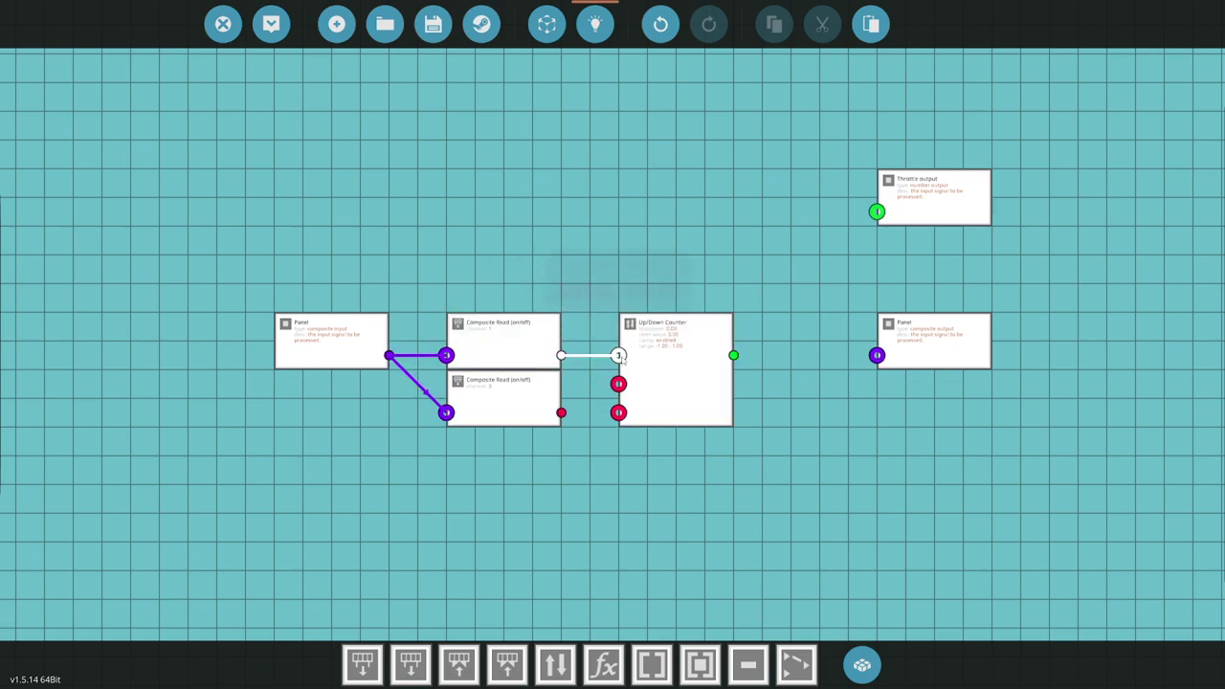
drag(561, 412, 618, 383)
Align Throttle output with the counter, place the Panel output beneath it, and connect the counter's output to Throttle output.
drag(751, 362, 565, 370)
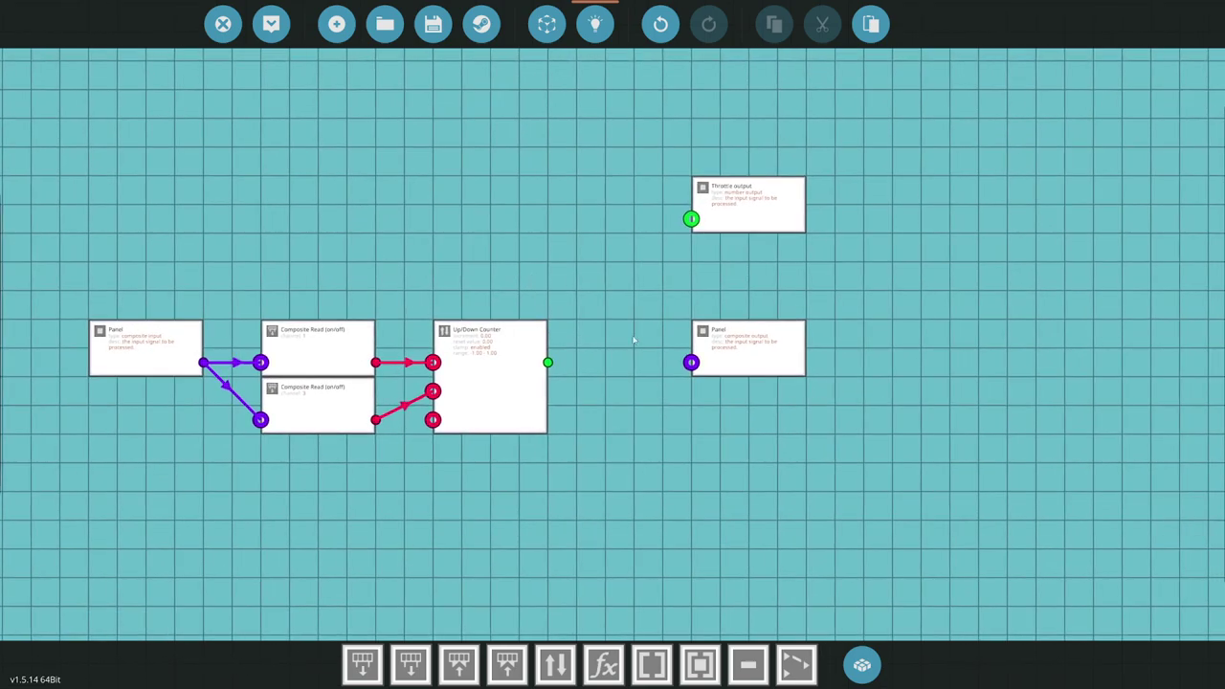
drag(719, 362, 777, 505)
drag(746, 204, 747, 347)
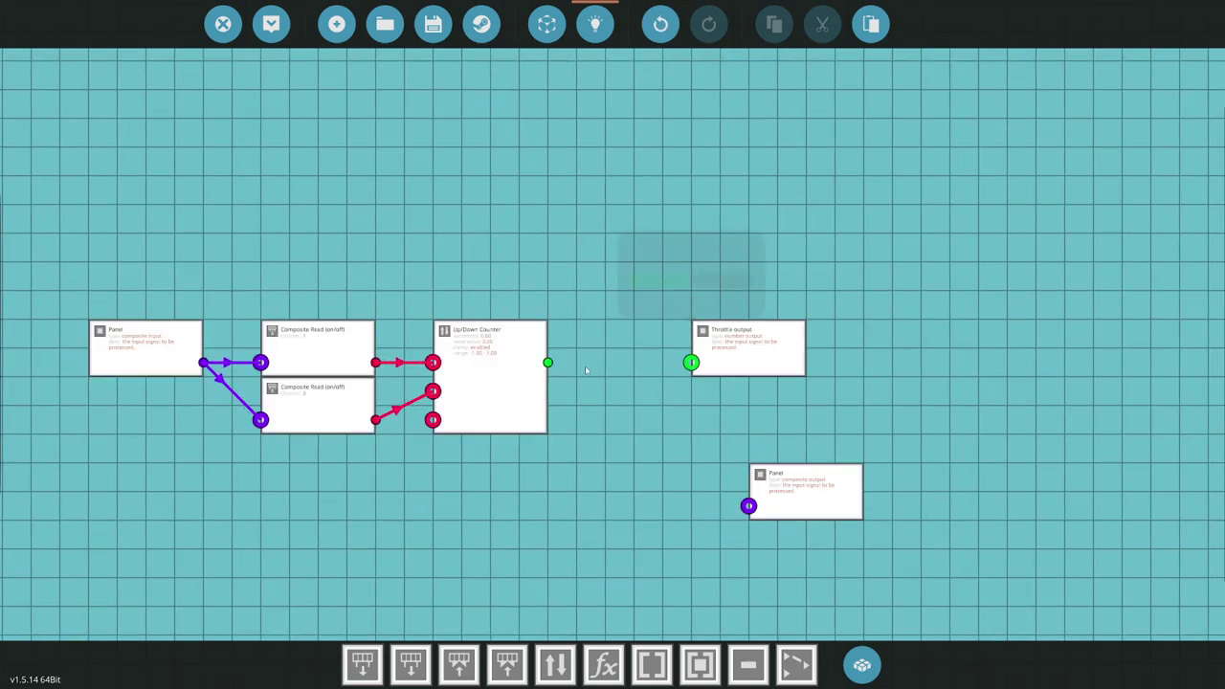
drag(547, 362, 691, 362)
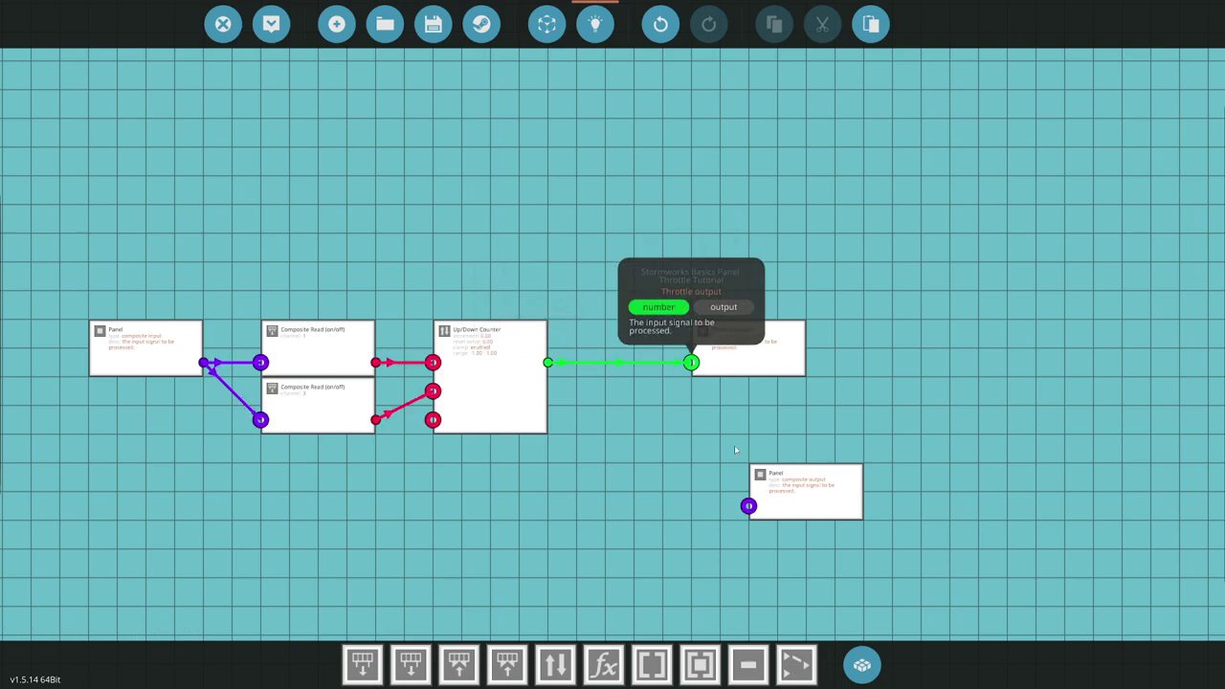
drag(815, 498, 766, 502)
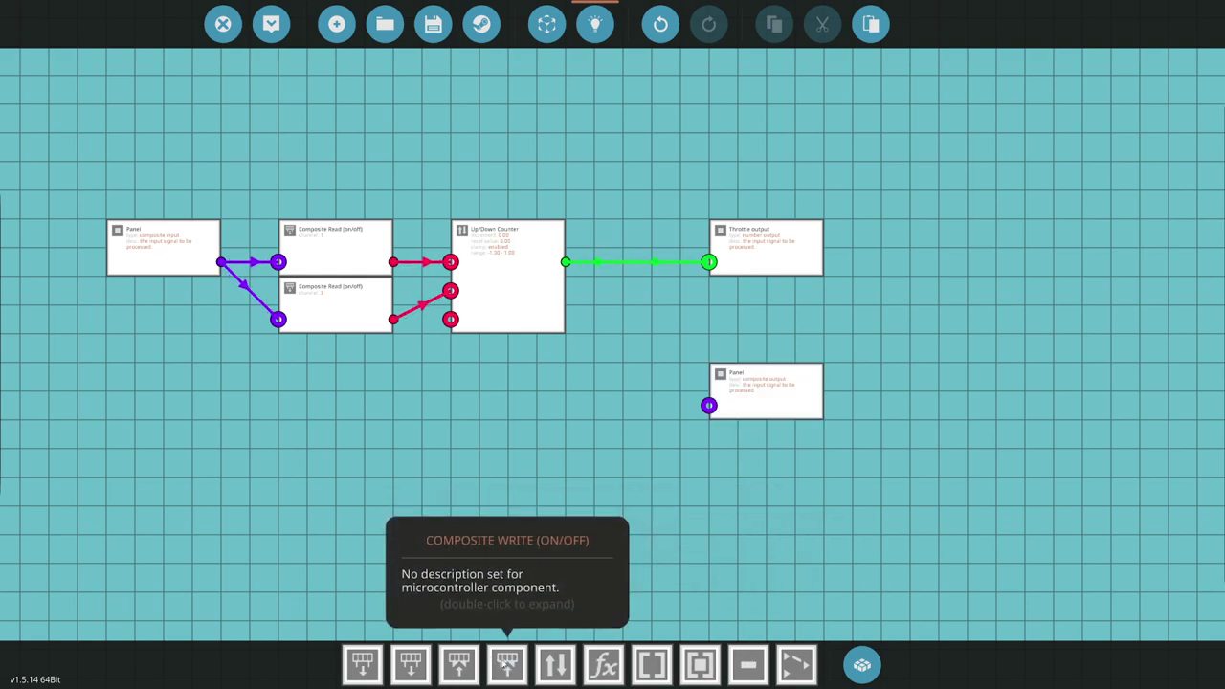
Add a Composite Write (number) node beside the Panel output with start channel 2 and channel count 3.
drag(459, 663, 622, 404)
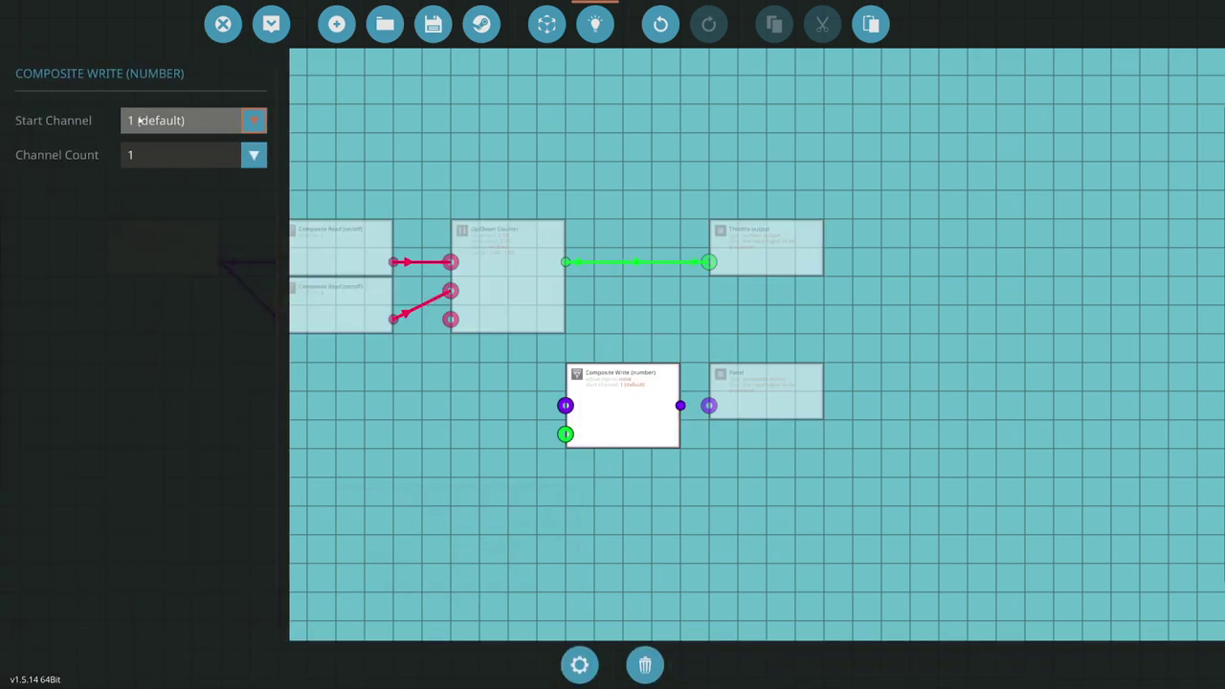
click(147, 126)
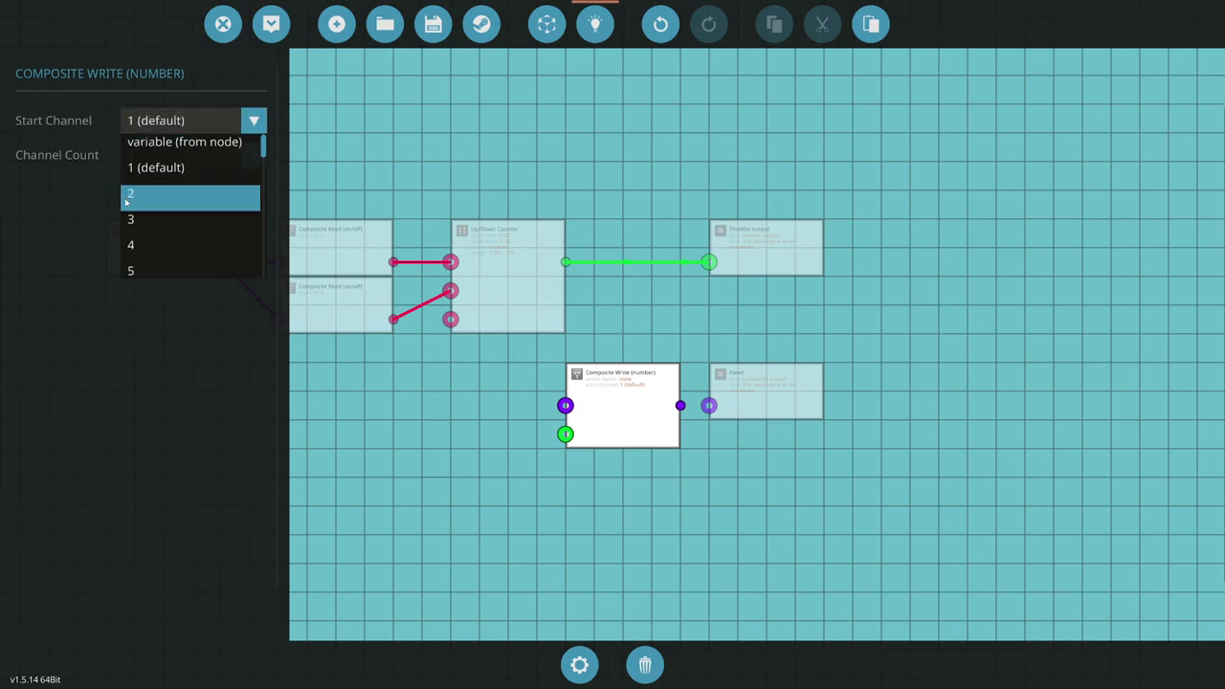
click(143, 197)
click(148, 159)
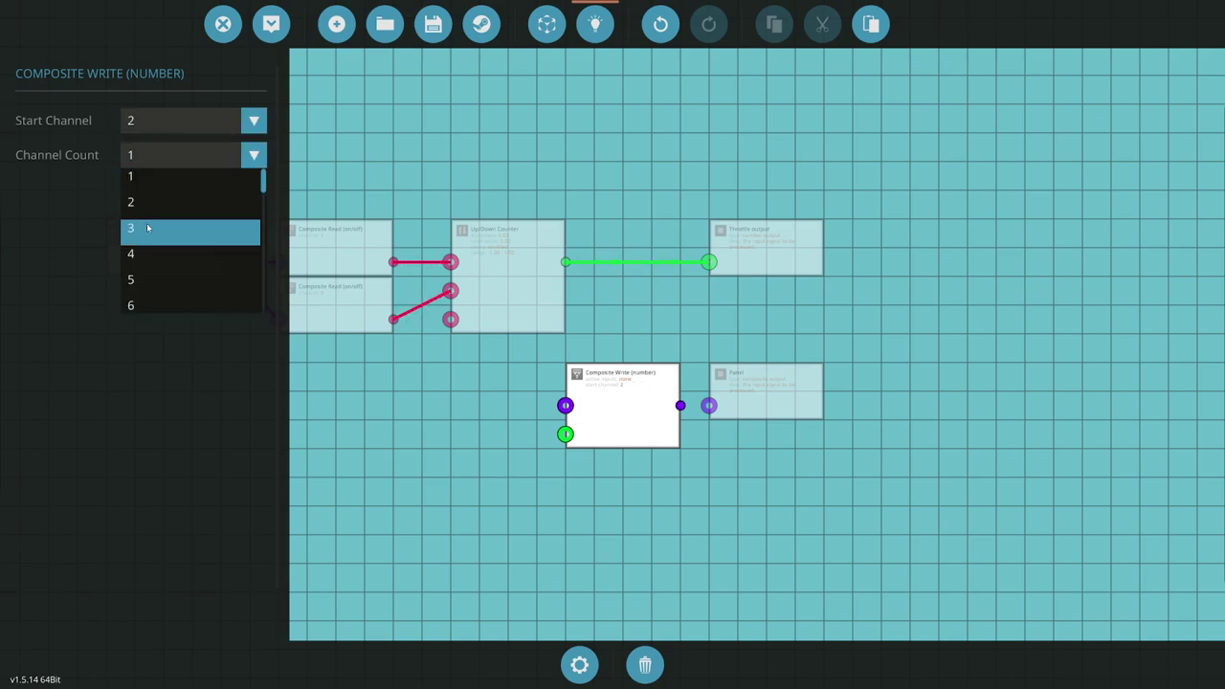
click(144, 202)
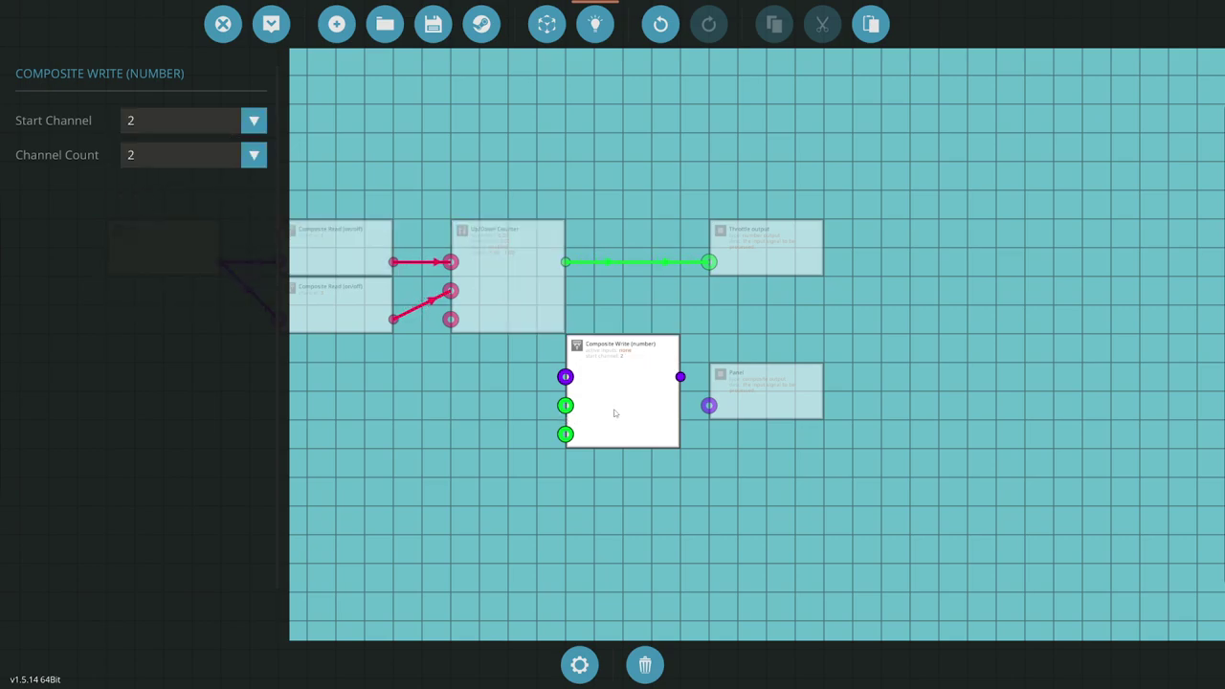
click(164, 163)
click(156, 230)
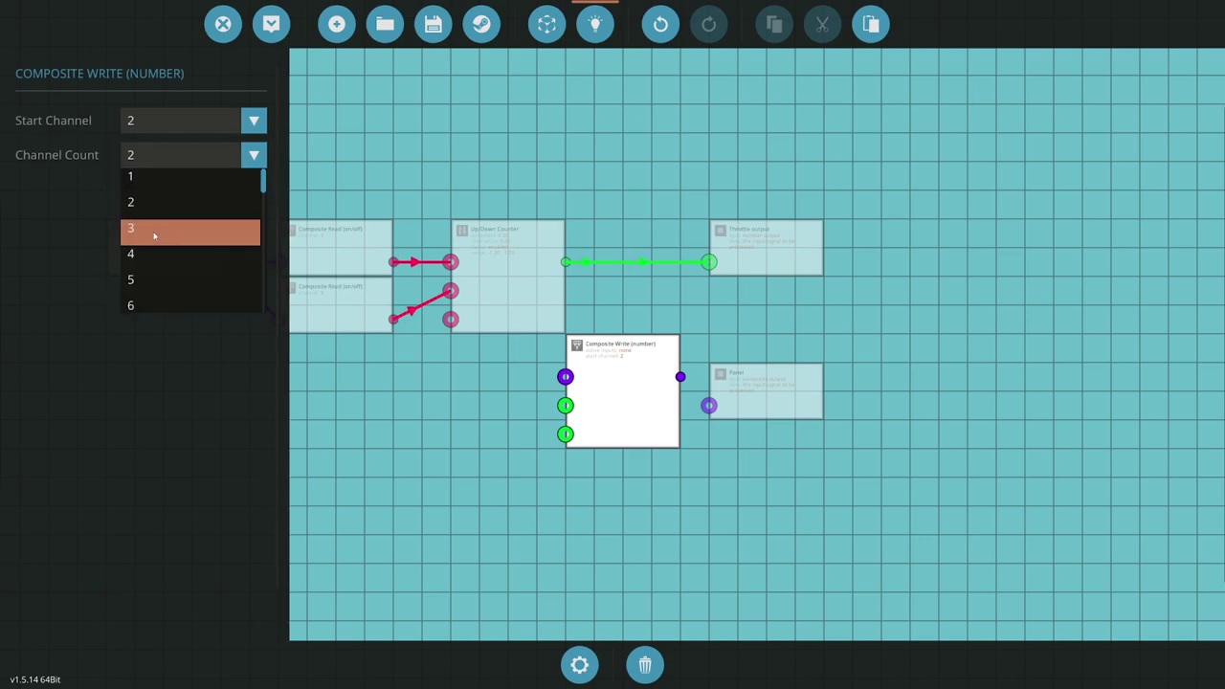
click(694, 328)
Line up Composite Write with the Panel output, feed the counter's value into its inputs 1 and 3, and connect it to the Panel output.
drag(624, 342, 621, 400)
mouse_move(745, 392)
mouse_down()
mouse_move(810, 396)
mouse_move(744, 392)
mouse_up()
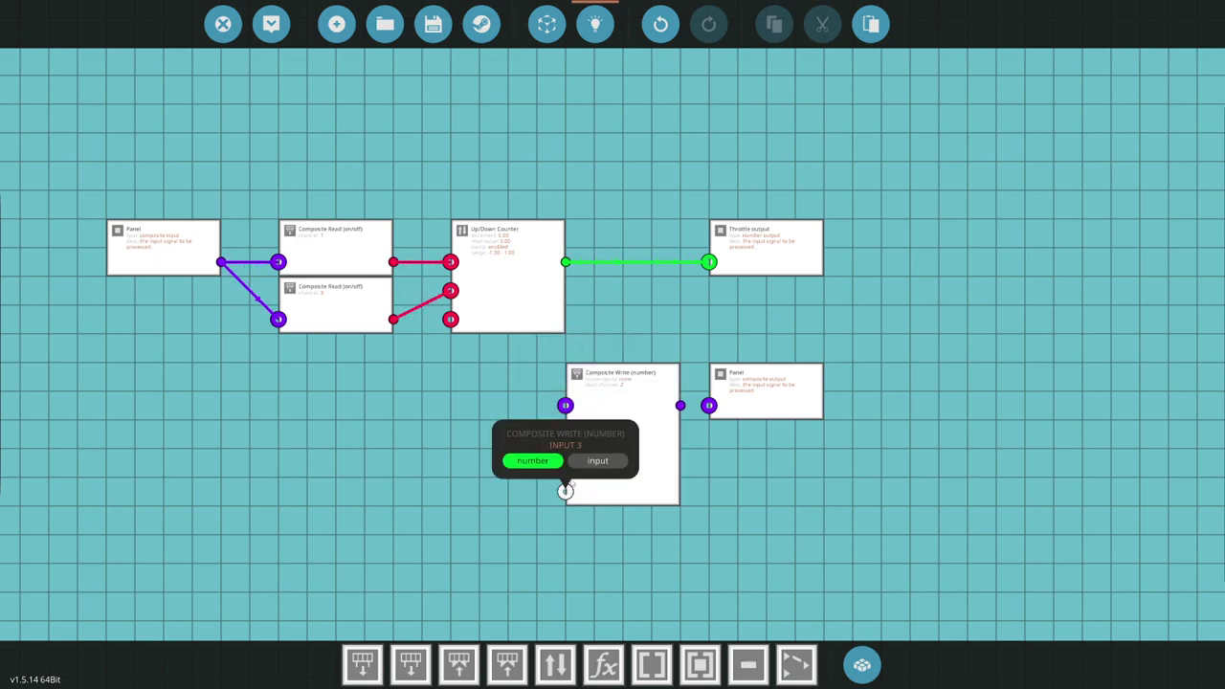
drag(567, 267, 569, 489)
drag(680, 406, 709, 406)
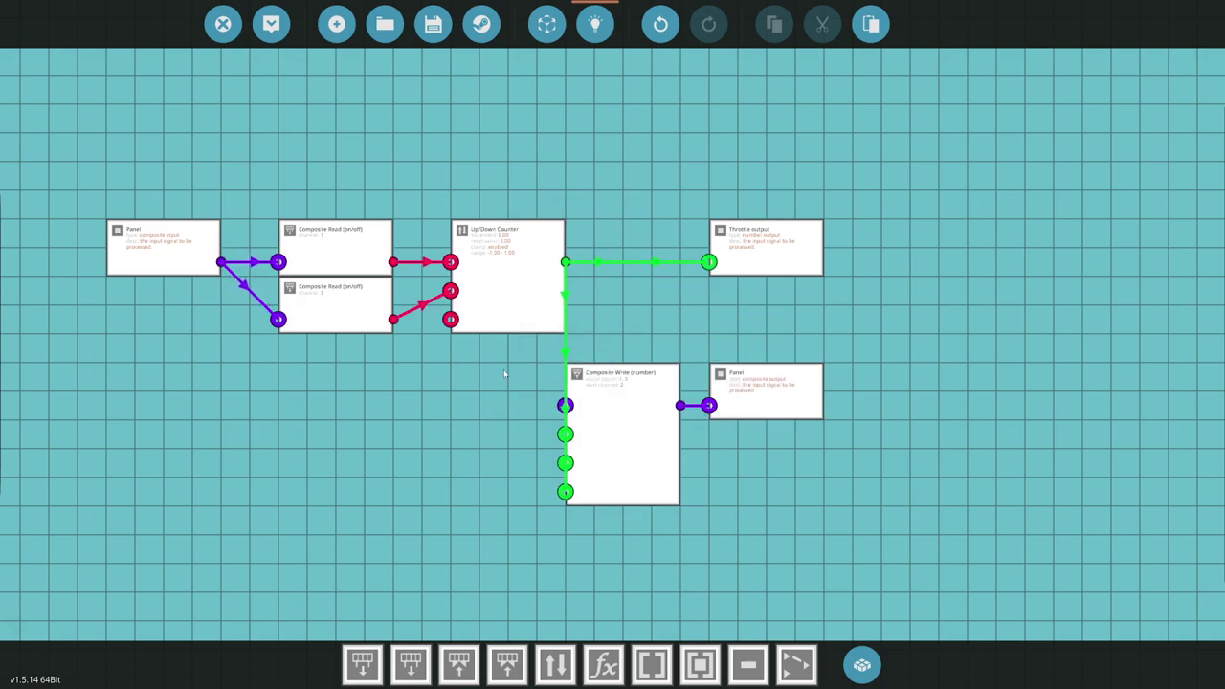
Shift the Composite Write and Panel output nodes away from the counter together and update the vehicle's microcontroller with the schematic.
drag(521, 345, 899, 520)
drag(663, 433, 807, 433)
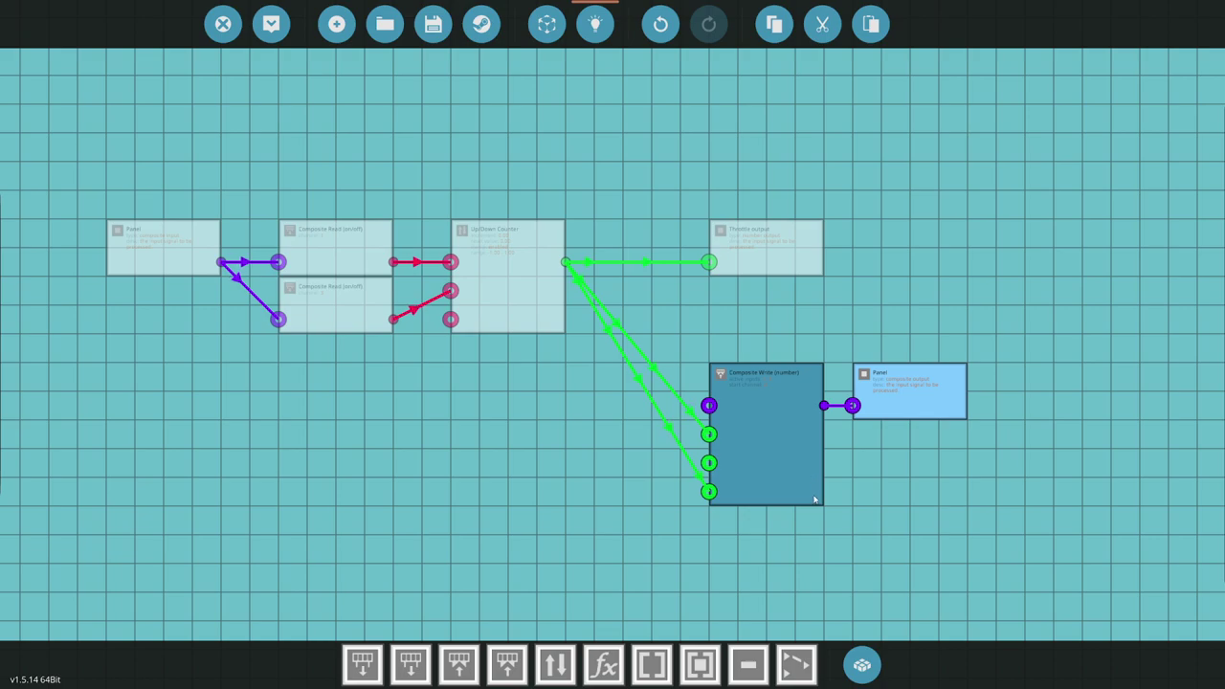
click(1049, 256)
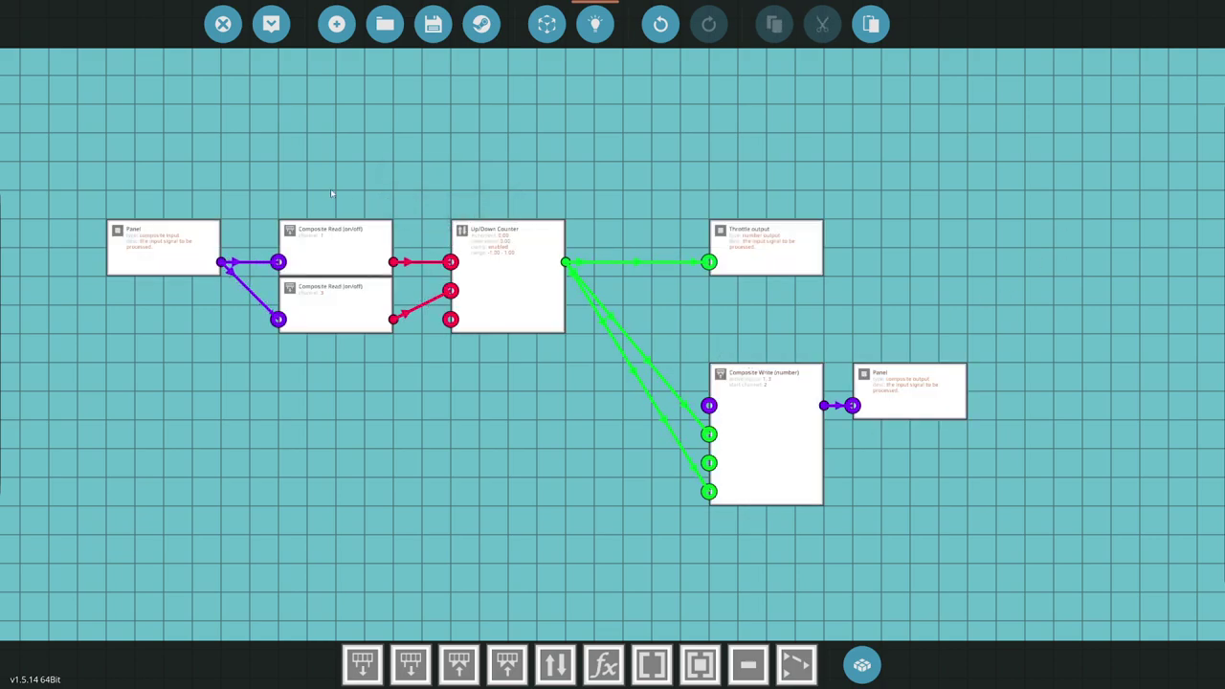
click(270, 27)
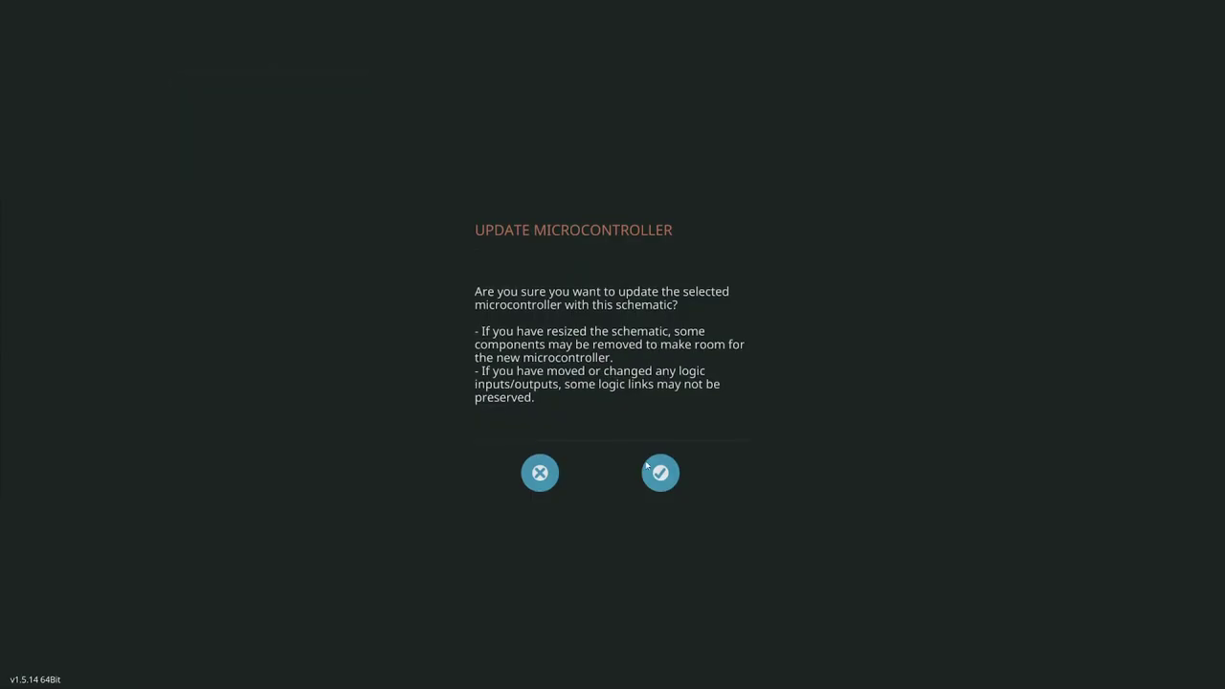
click(652, 471)
Find the small electric battery in the component inventory and place it beside the instrument panel.
click(781, 670)
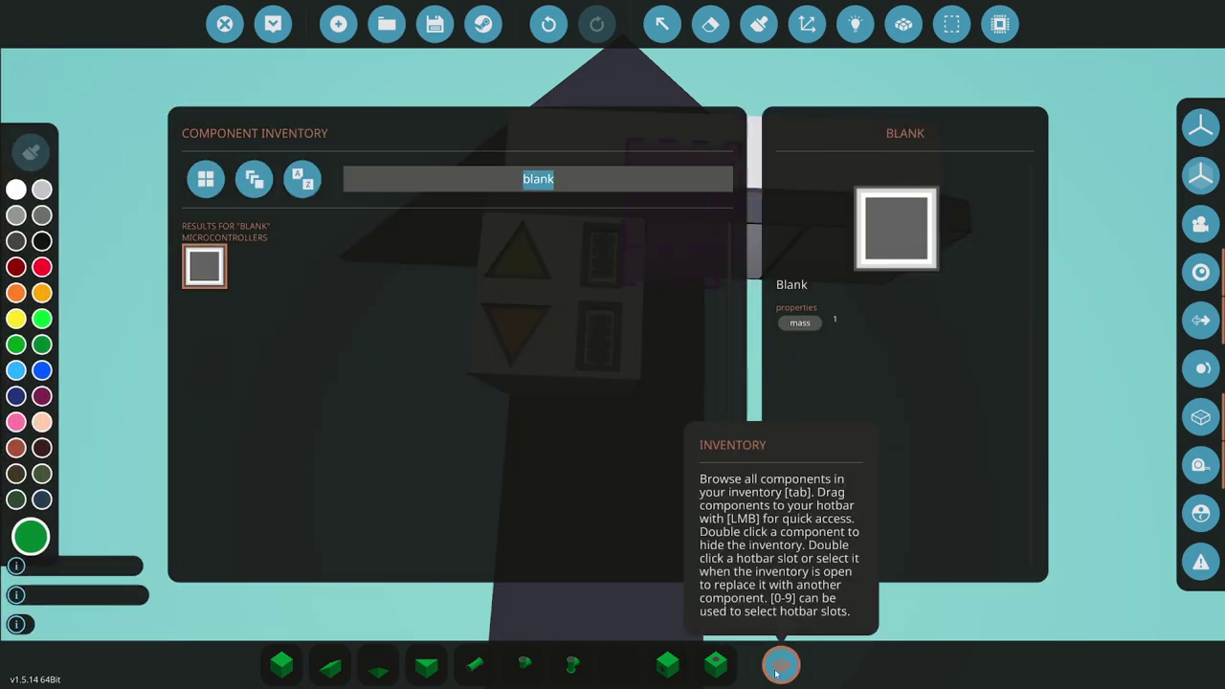
text(battery)
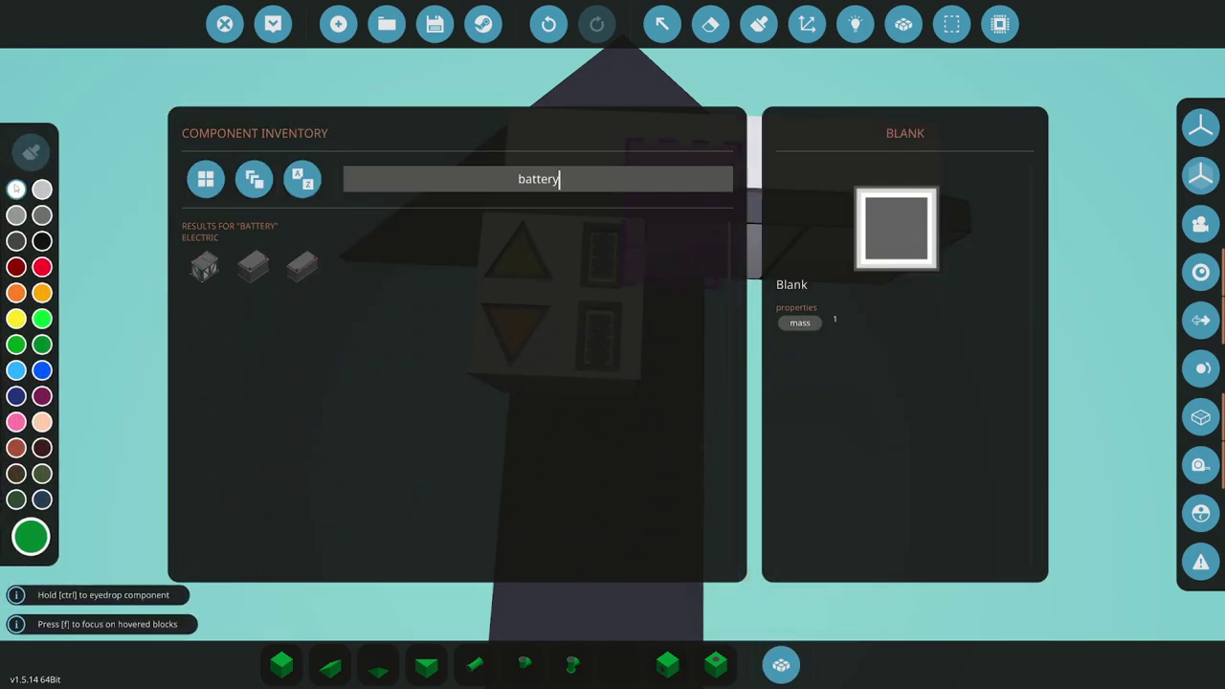
click(302, 267)
click(781, 665)
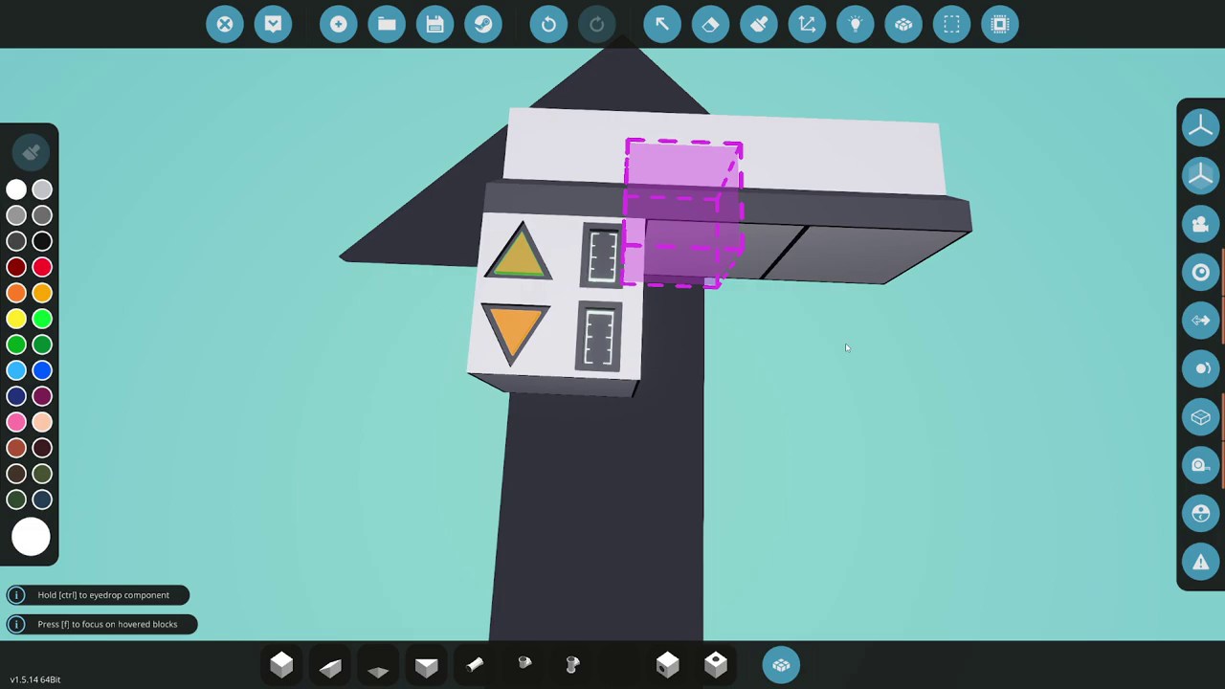
Link the instrument panel electrically to the battery and connect the composite signals between the panel and the microcontroller in both directions.
click(856, 24)
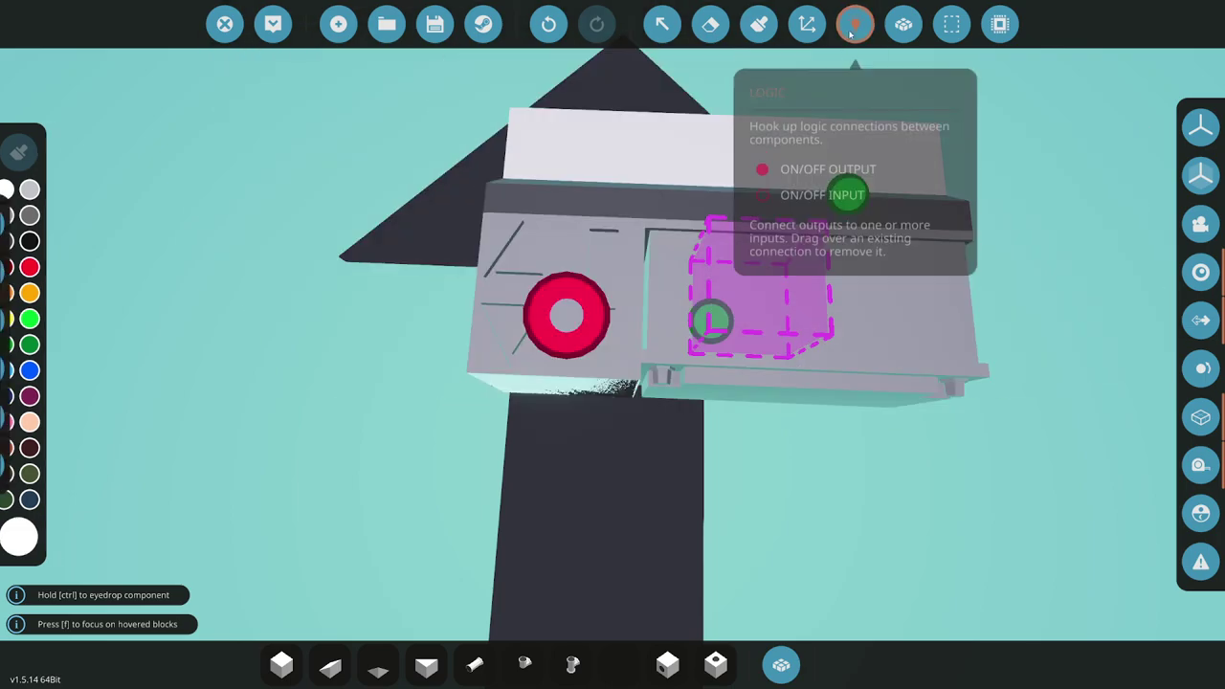
click(24, 319)
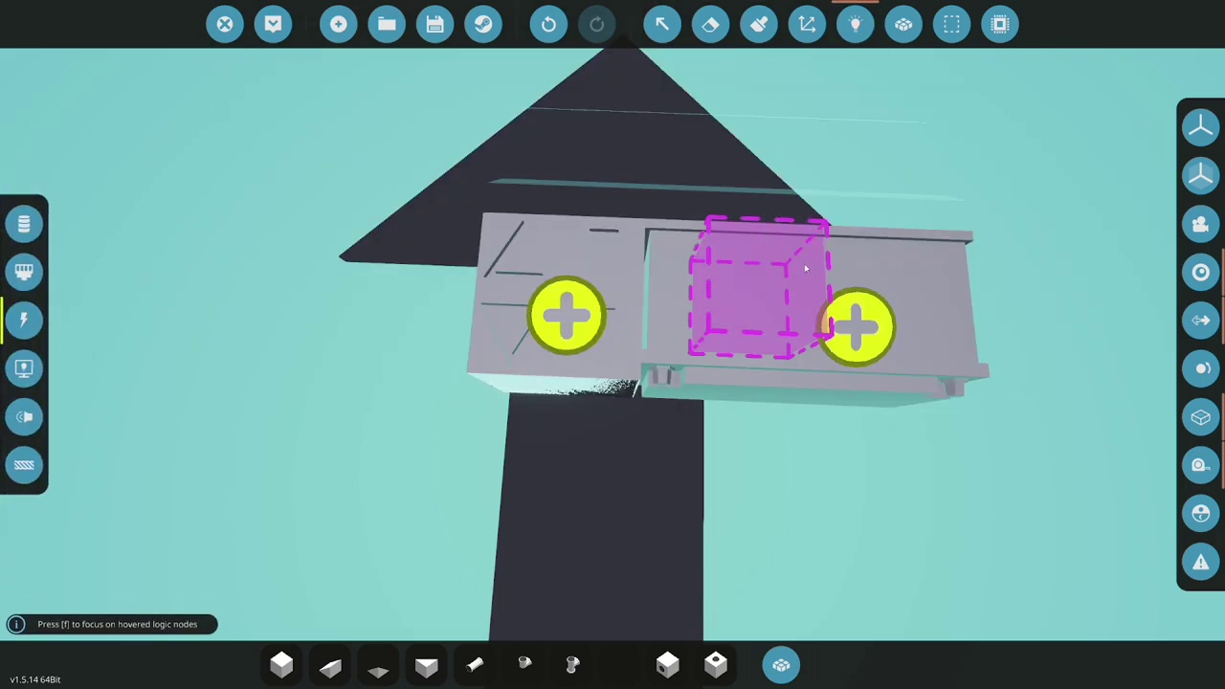
click(24, 272)
drag(567, 316, 290, 184)
key(d)
key(a)
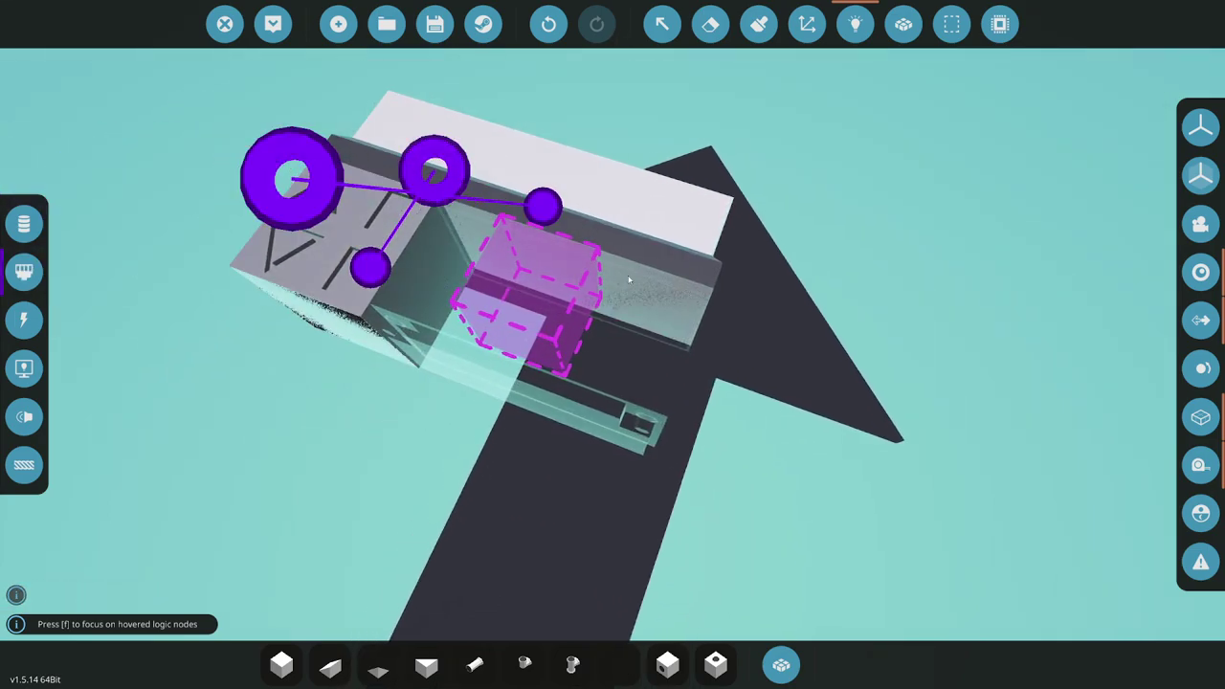
key(s)
Find the Dial in the component inventory, rotate it to face the same way as the instrument panel, and attach it beside the microcontroller.
click(24, 223)
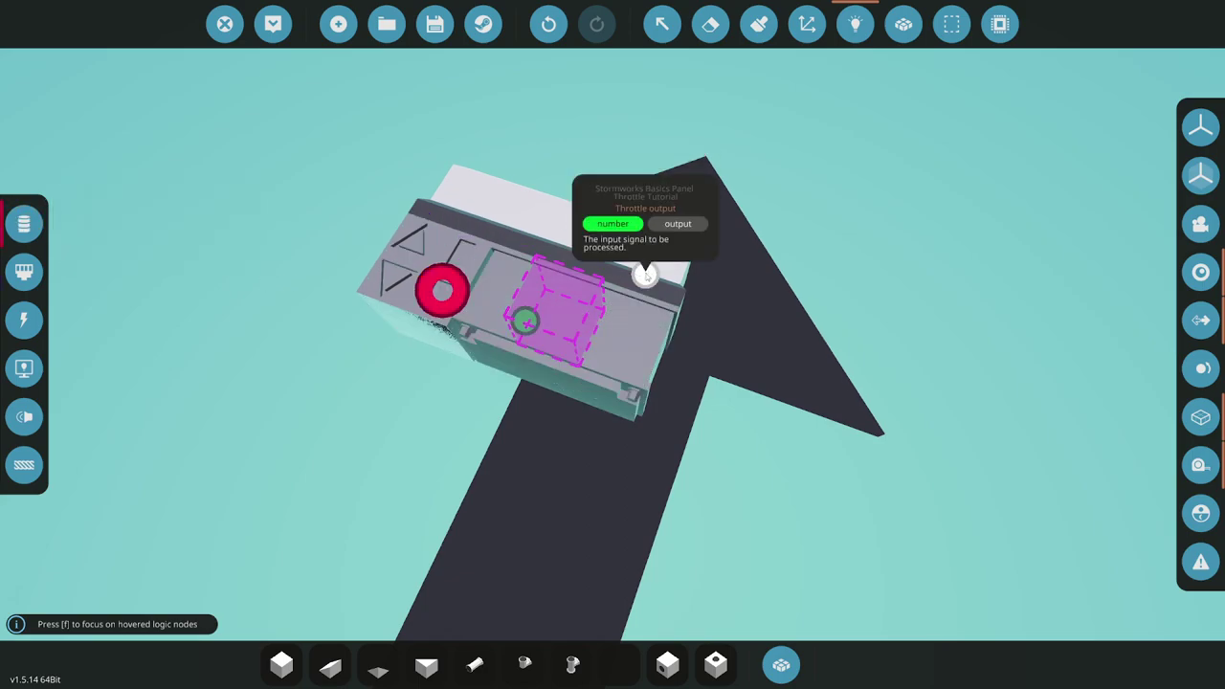
drag(645, 274, 1052, 128)
click(781, 664)
text(dial)
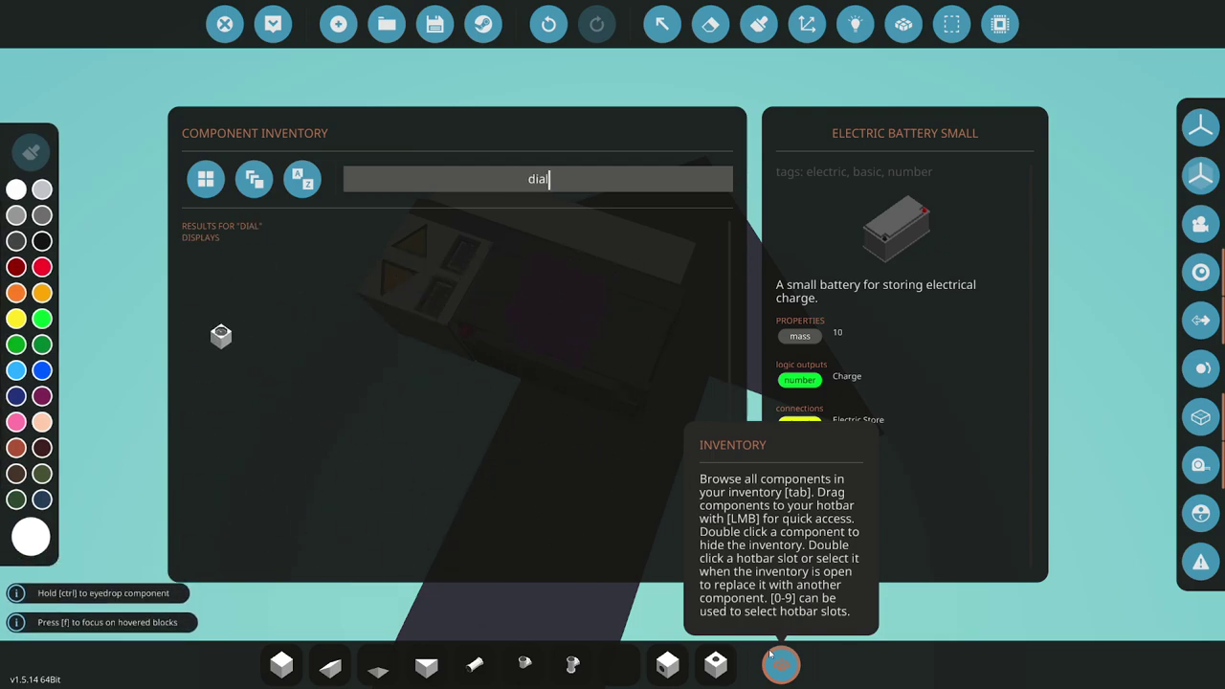
double_click(204, 265)
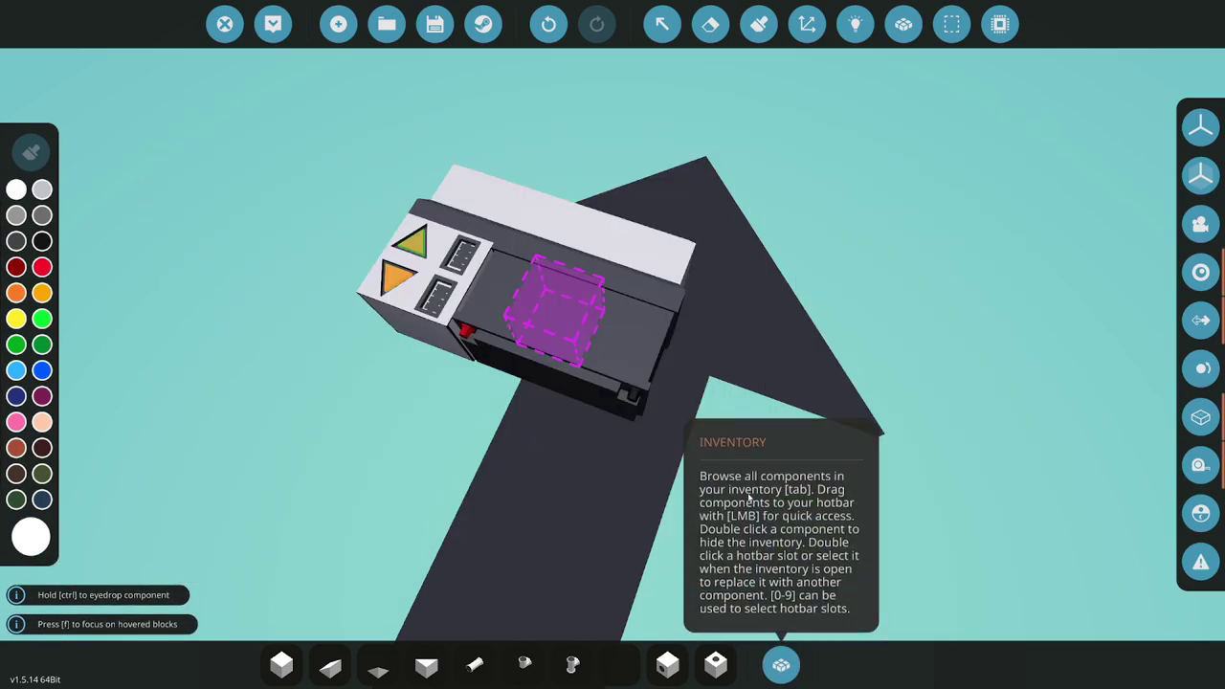
key(d)
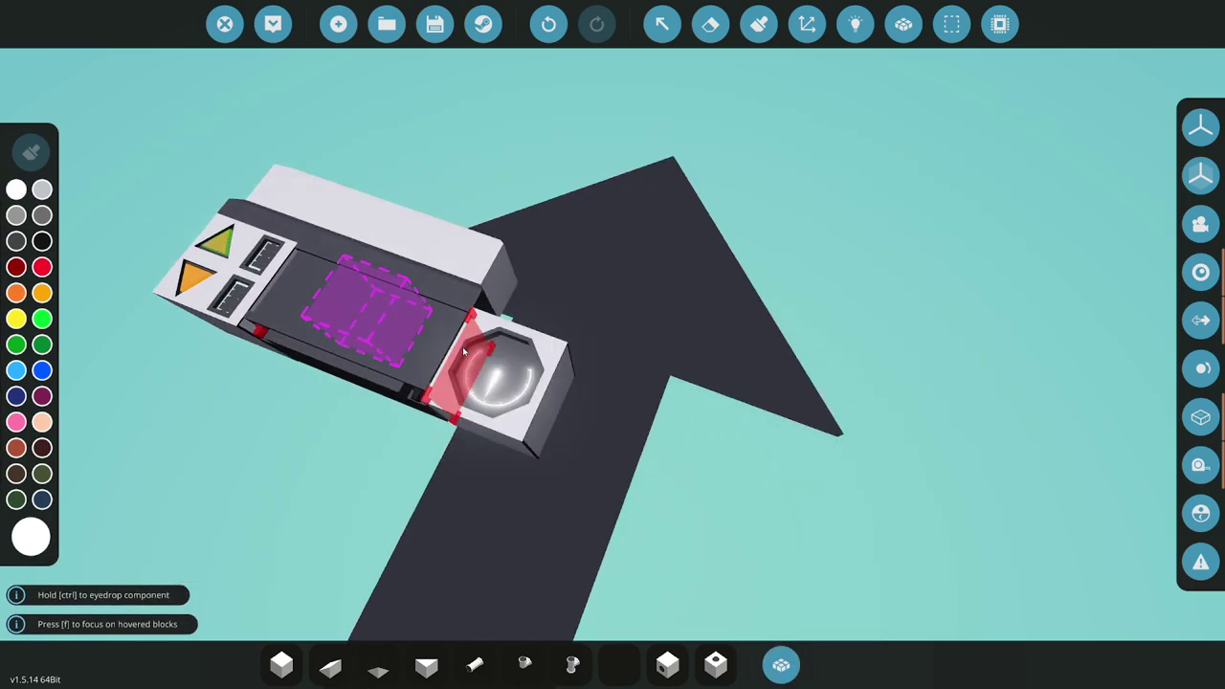
key(k)
key(k)
key(k)
key(k)
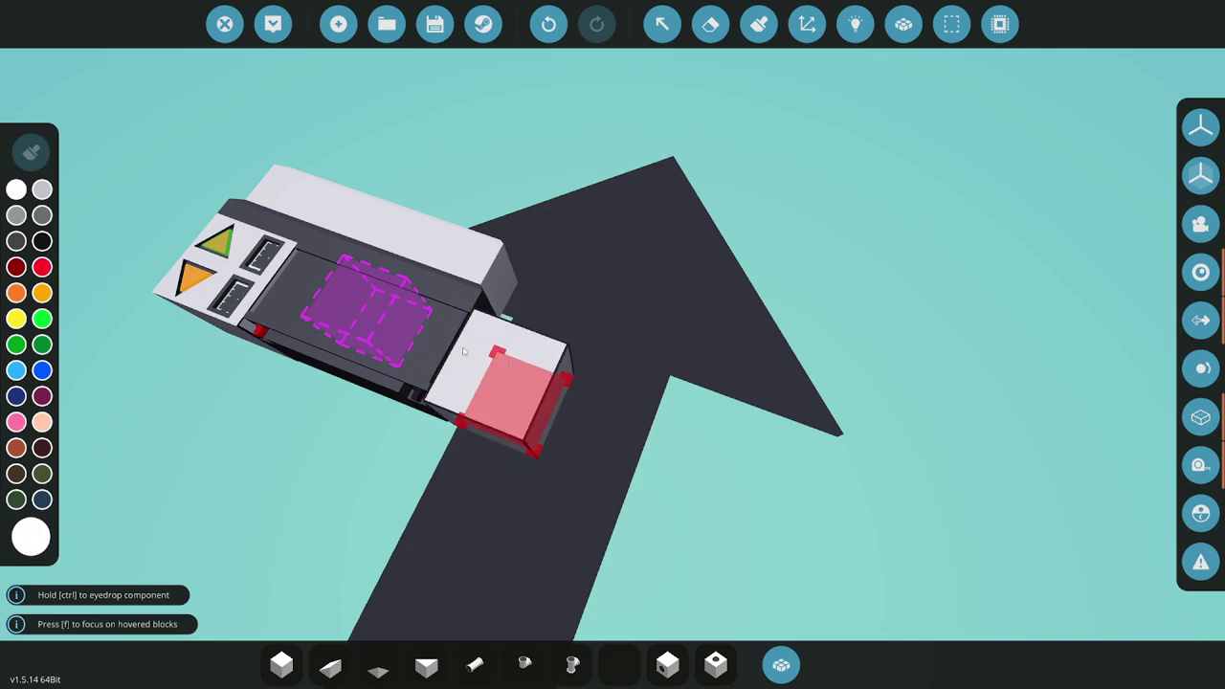
key(k)
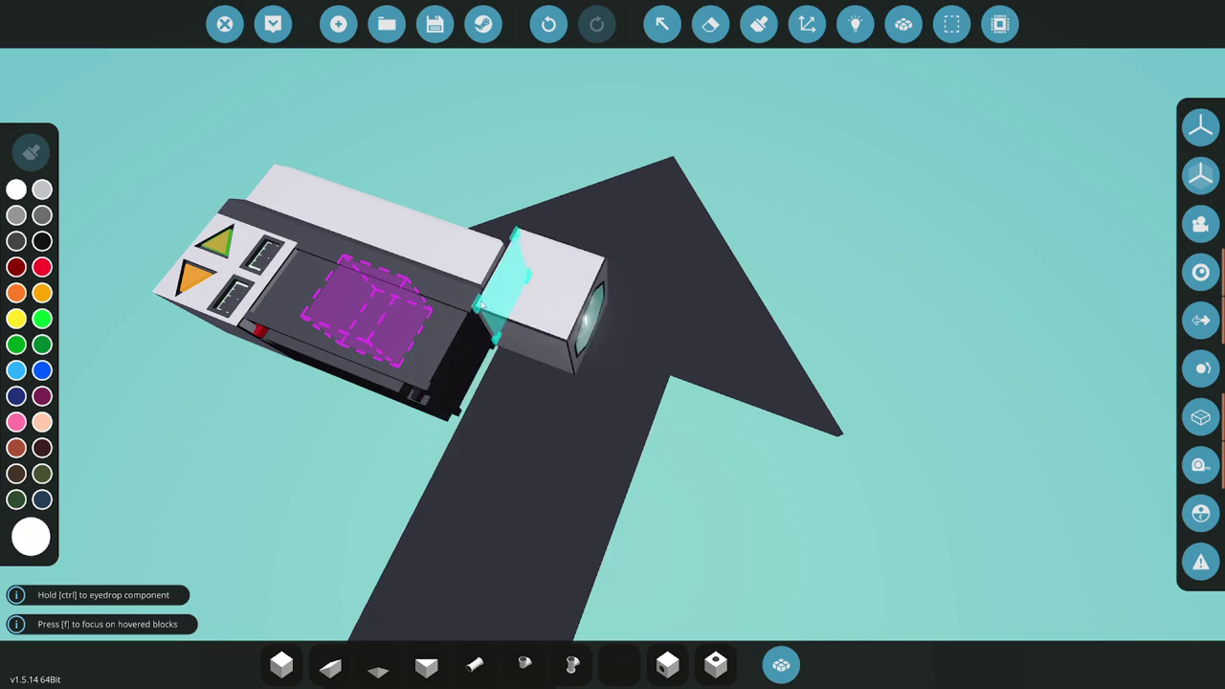
click(482, 303)
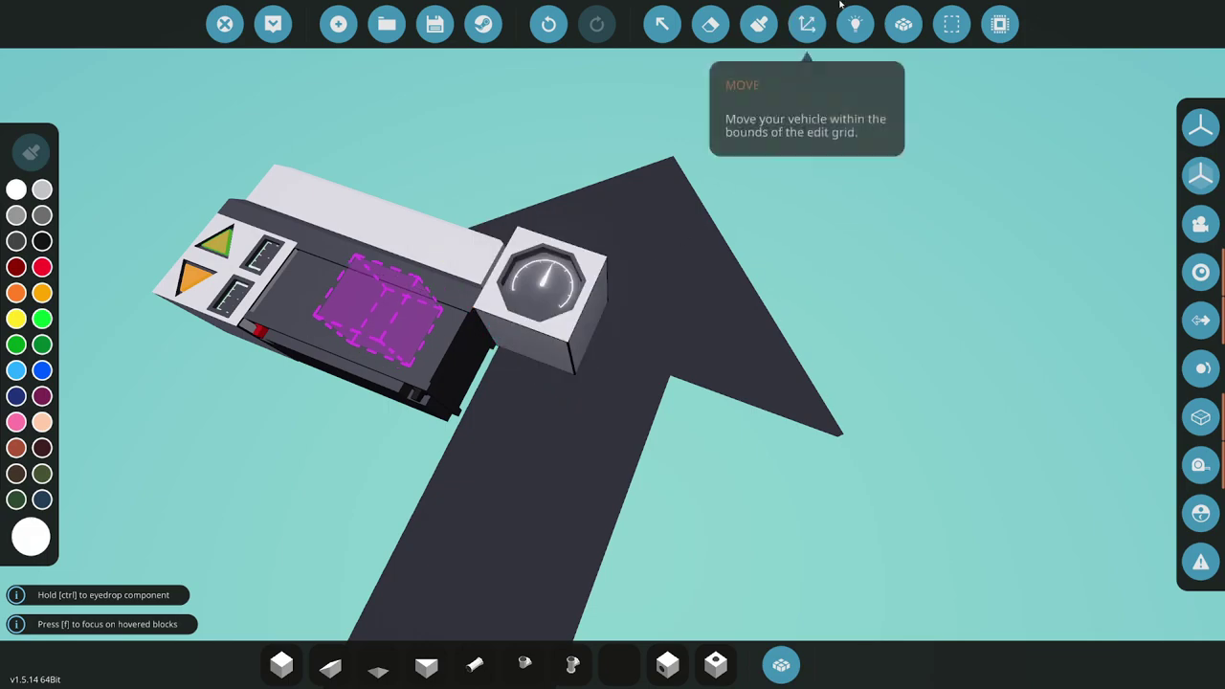
Connect Throttle output to the Dial's Value to Display input and link the battery's electric node to the Dial.
click(859, 25)
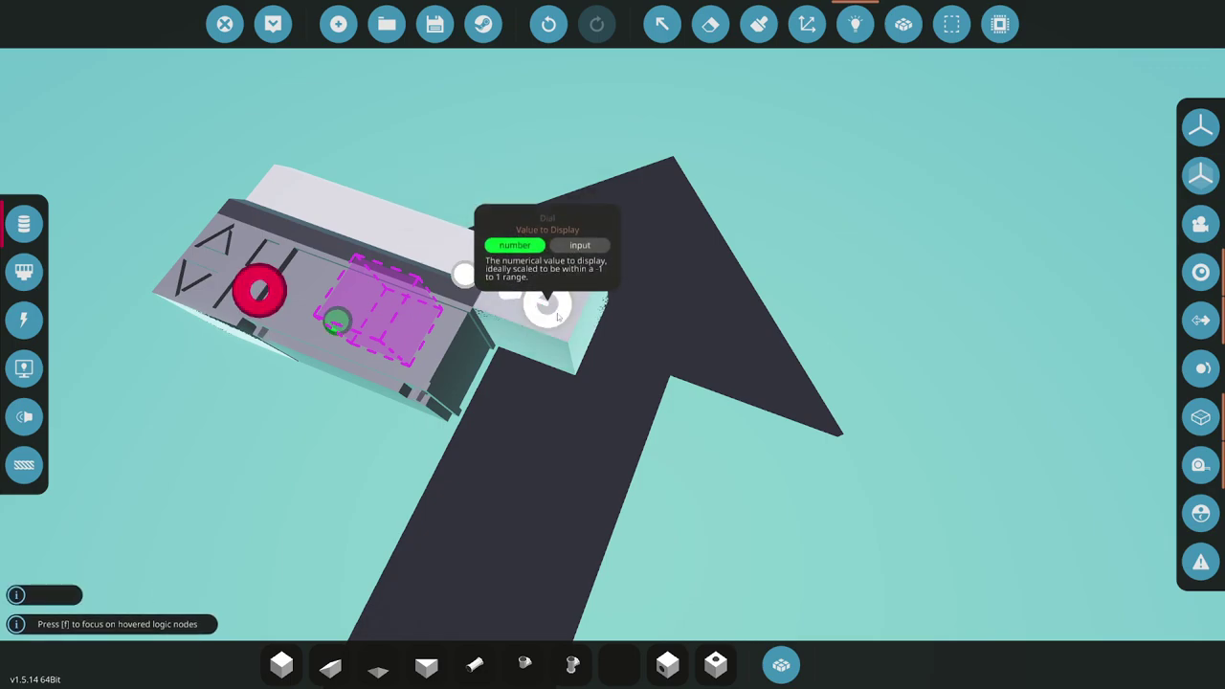
click(24, 320)
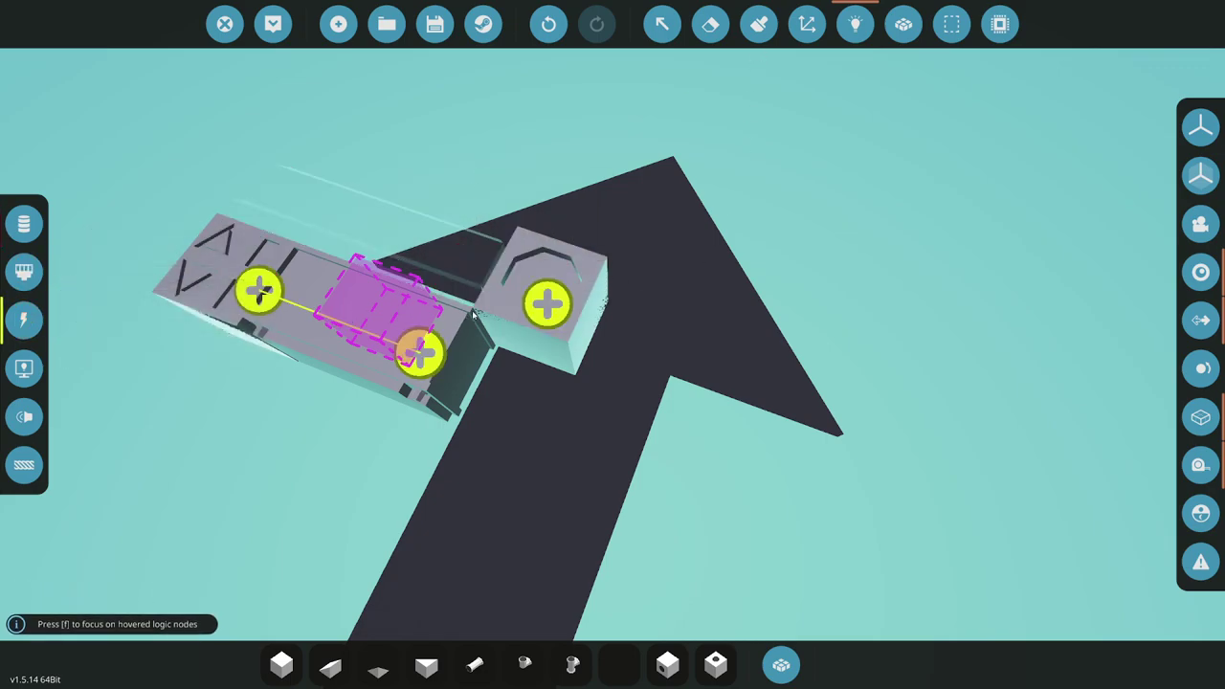
scroll(298, 327, down, 2)
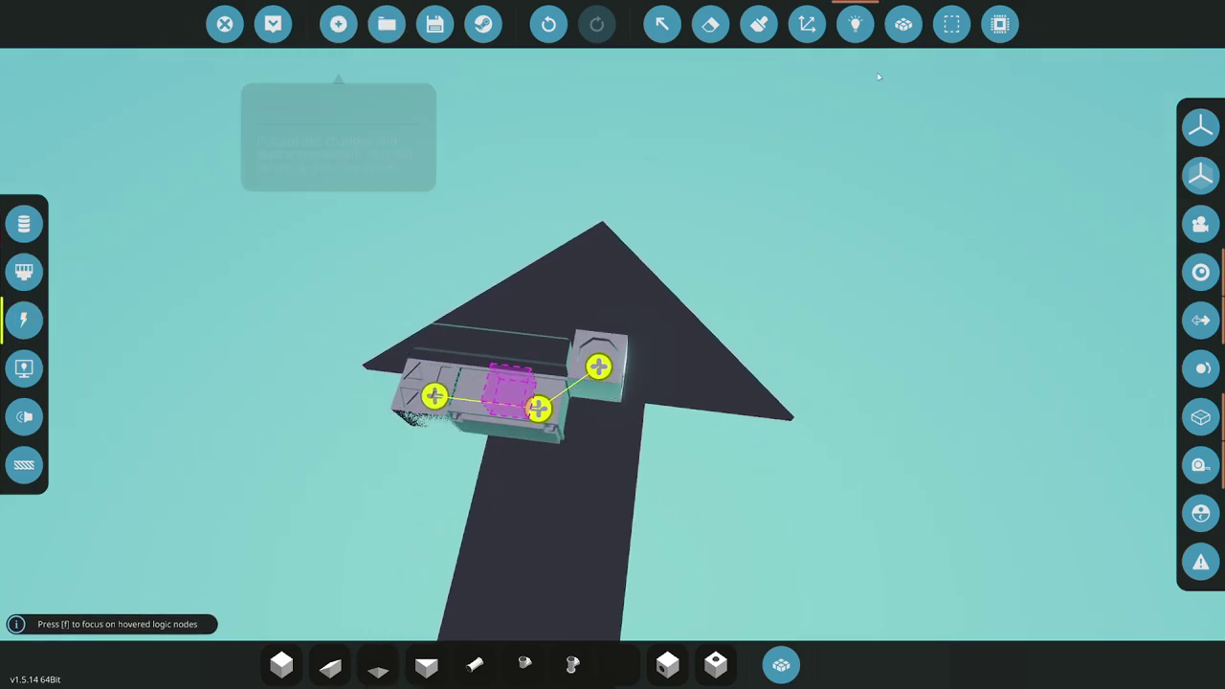
scroll(878, 76, down, 3)
click(1200, 513)
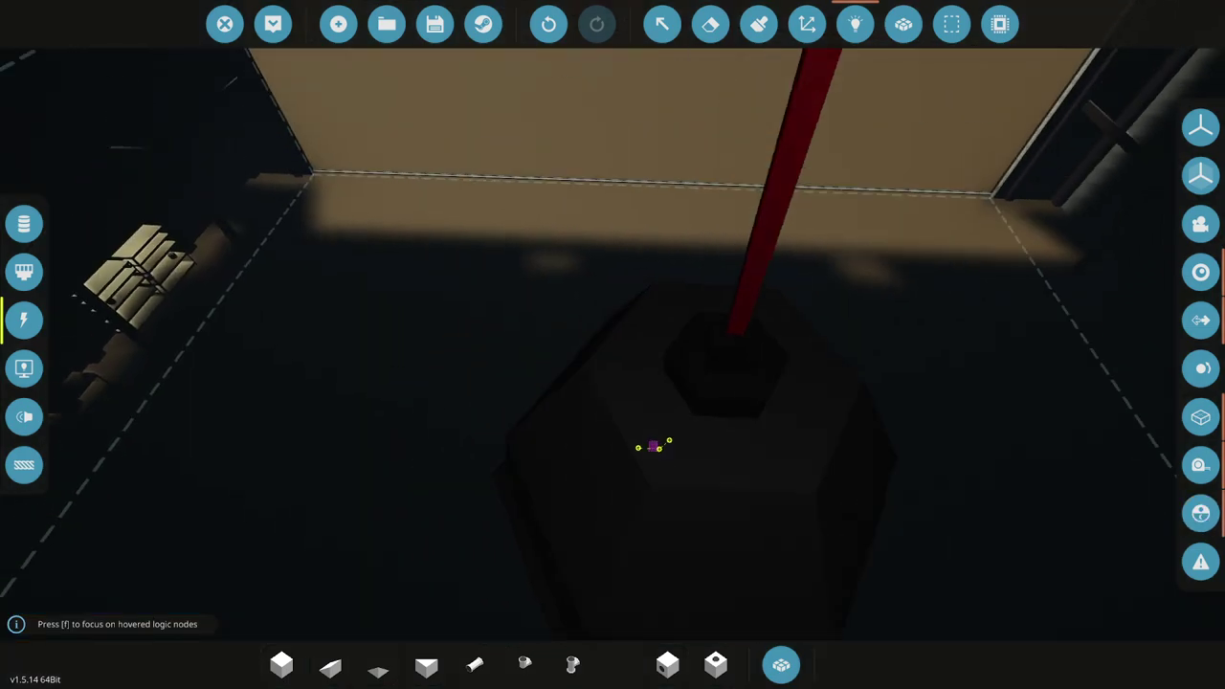
Move the build within the workbench area, switch off the hangar surroundings in the editor view, and spawn the vehicle.
click(807, 24)
scroll(820, 355, down, 2)
scroll(820, 356, up, 2)
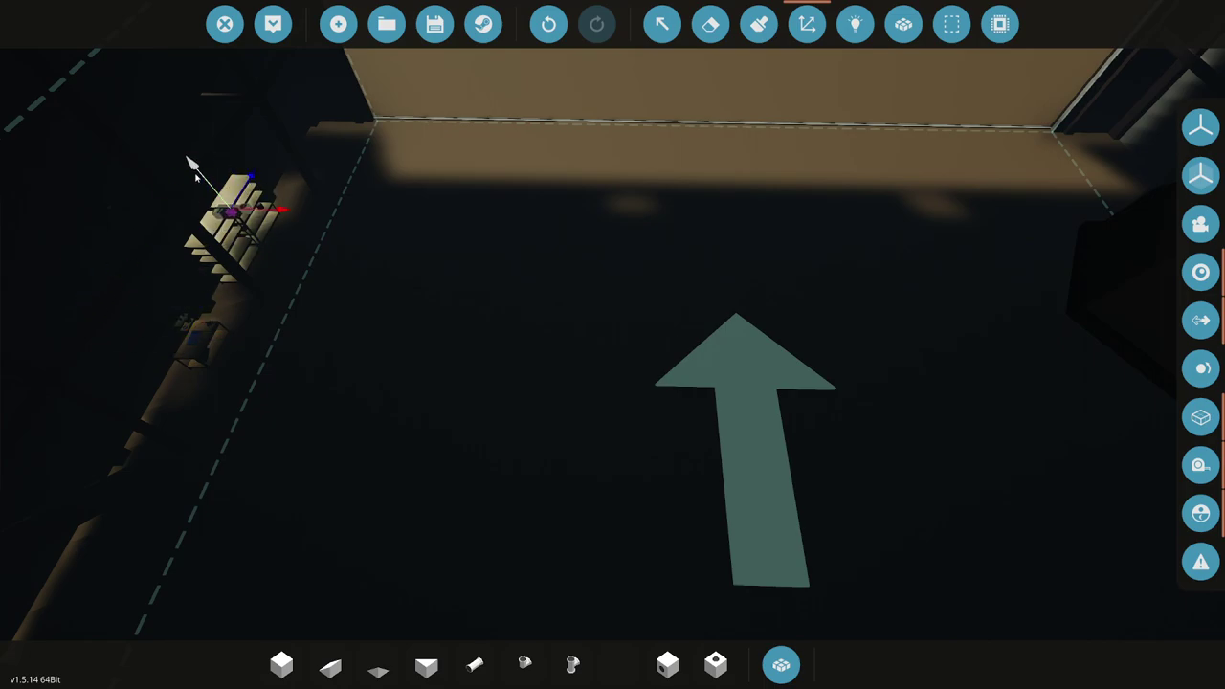
click(1201, 513)
click(272, 24)
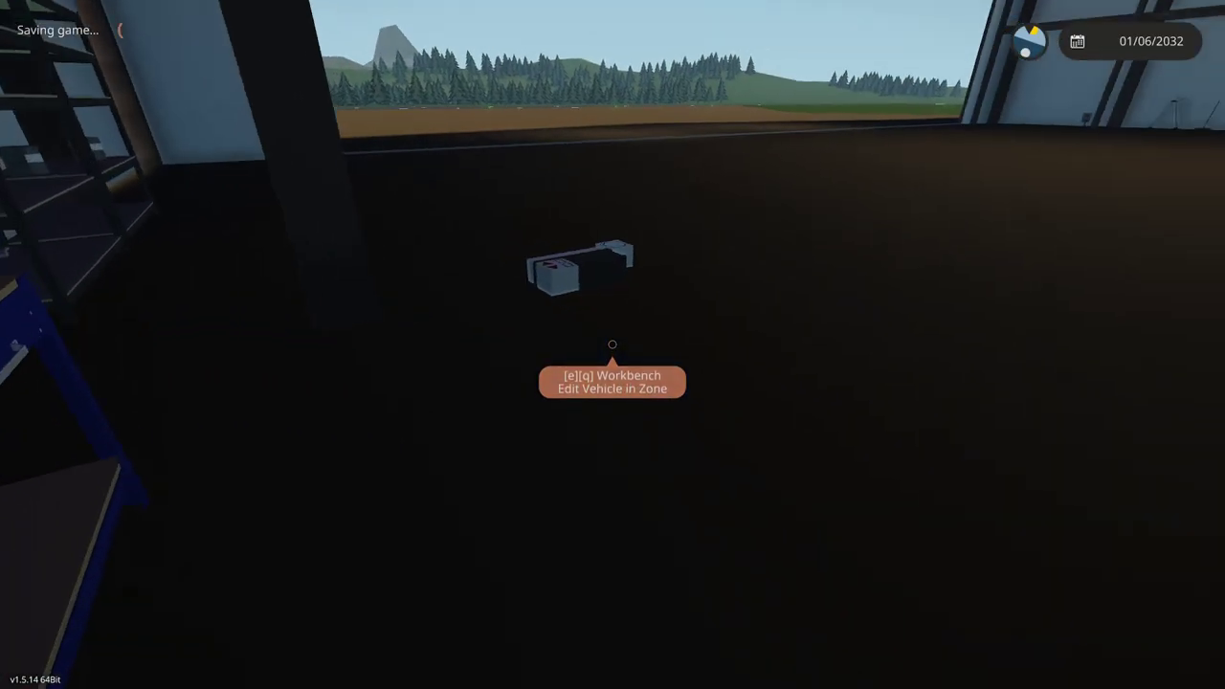
Walk up to the spawned vehicle and inspect the instrument panel's buttons and displays up close.
key(w)
scroll(613, 345, up, 3)
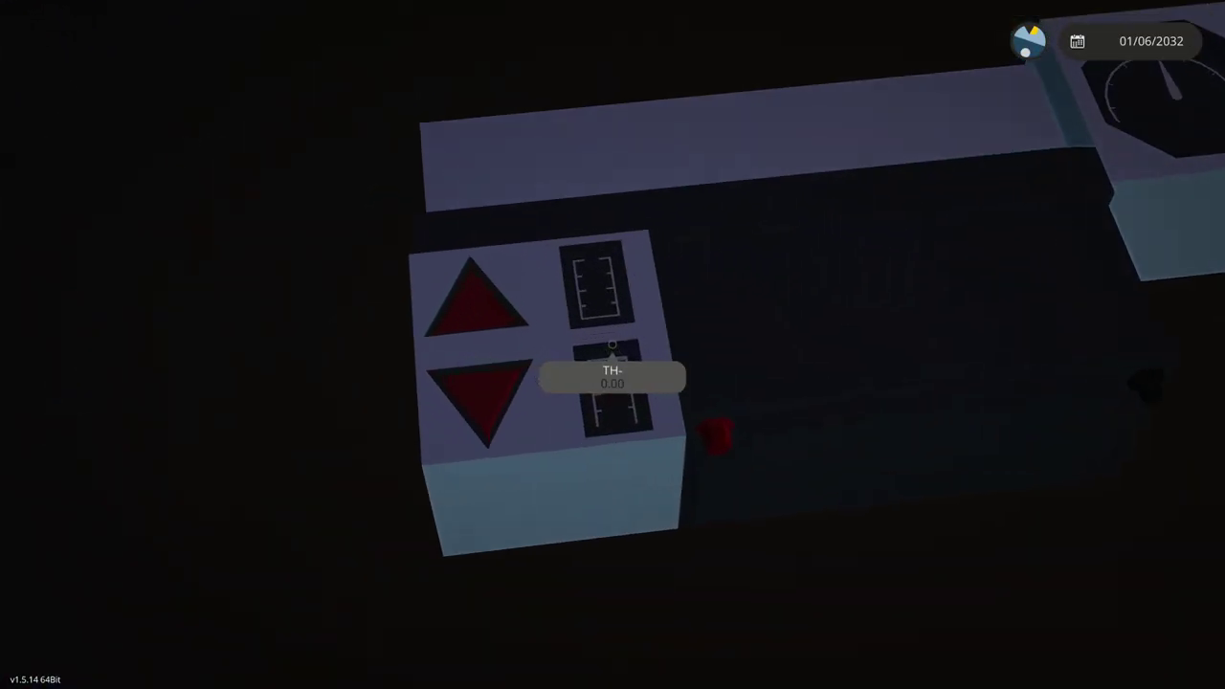
scroll(613, 344, down, 3)
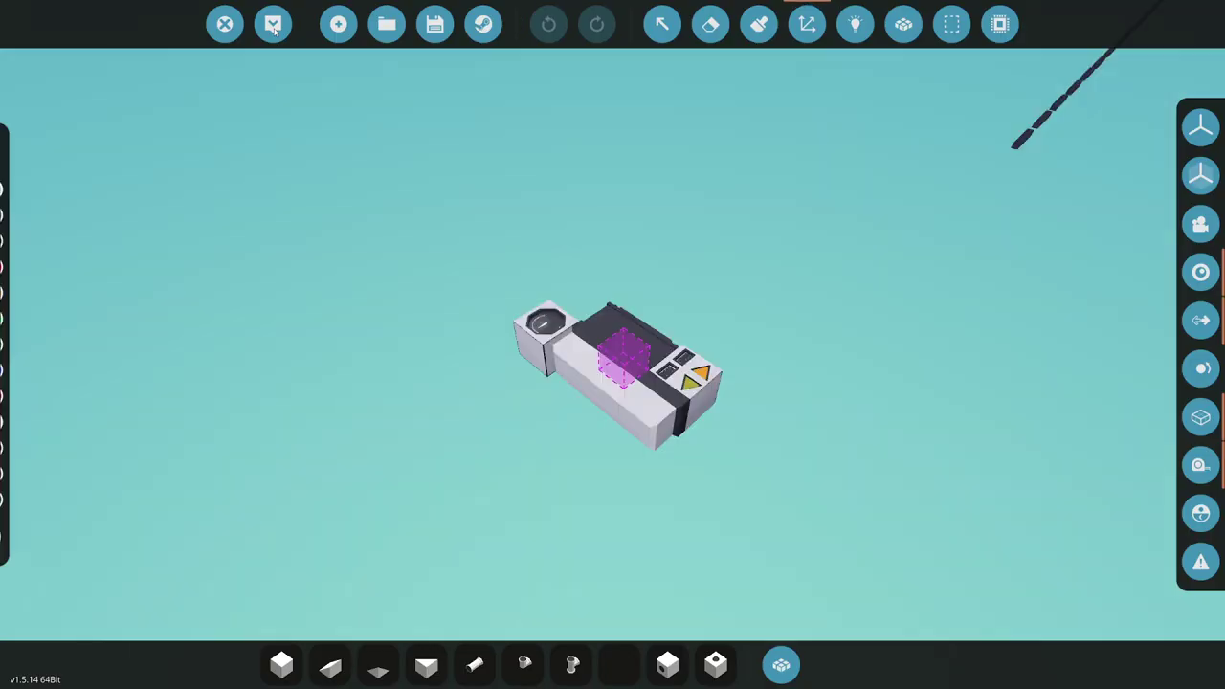
Find the Constant On Signal in the component inventory by searching "constant" and place it beside the microcontroller and Dial.
click(781, 665)
text(c)
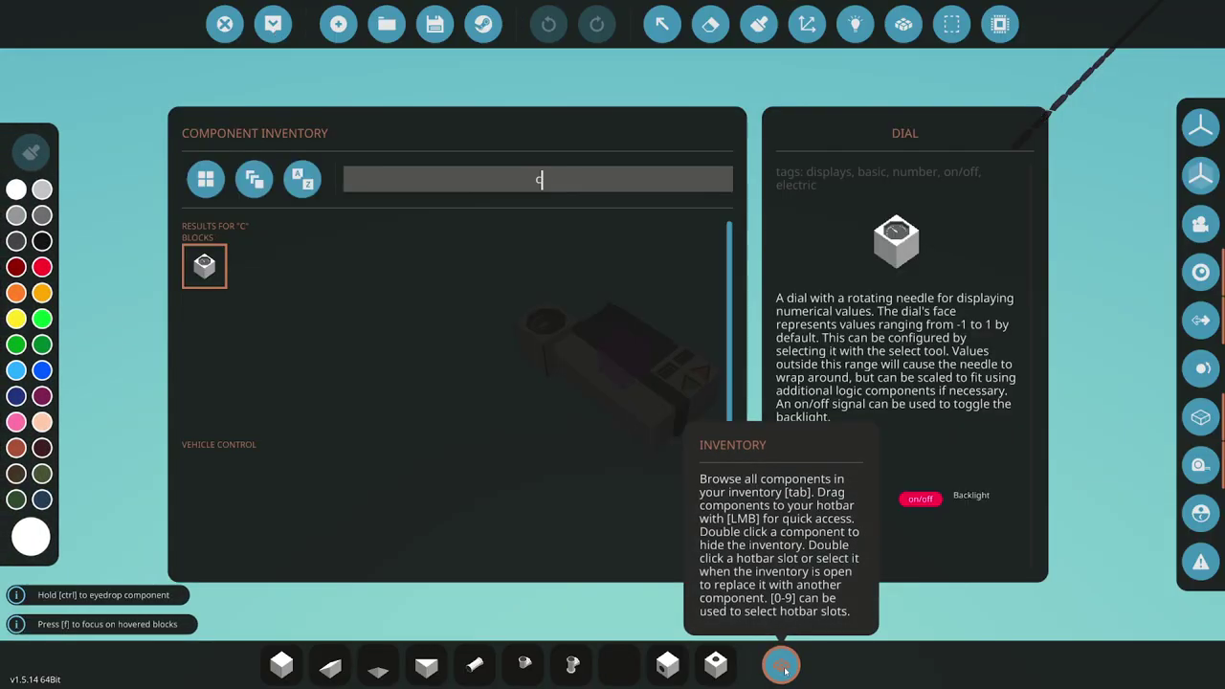
text(onat)
key(BackSpace)
key(BackSpace)
key(BackSpace)
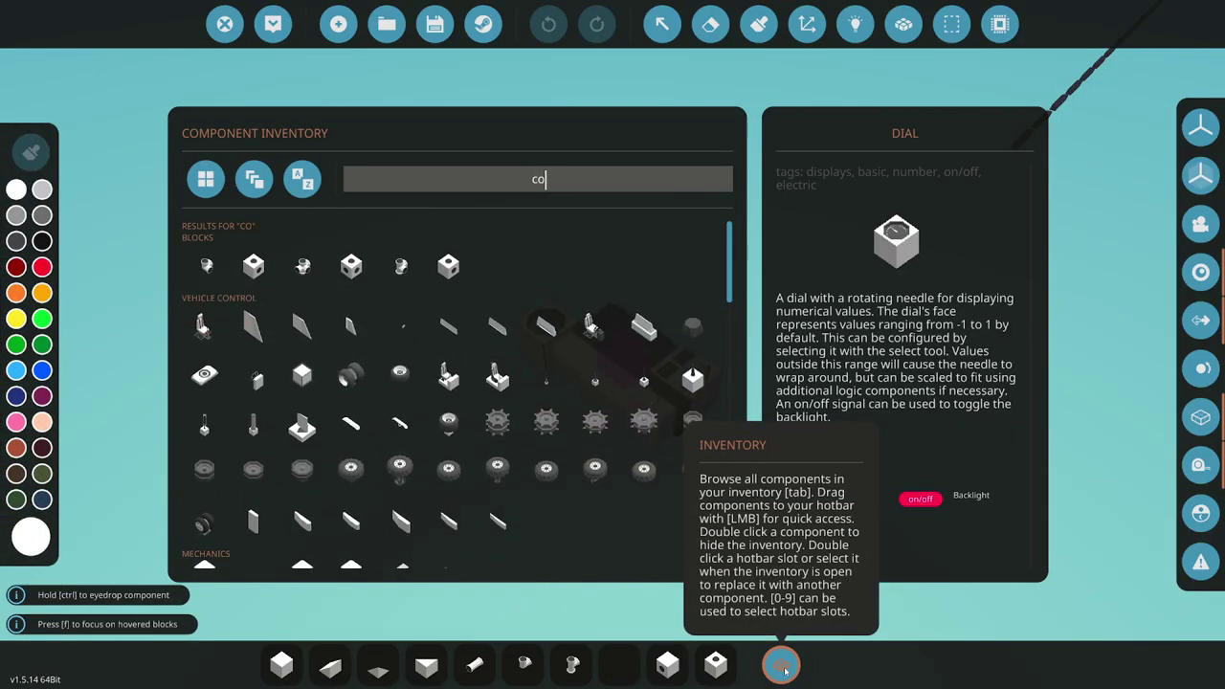
text(nstant)
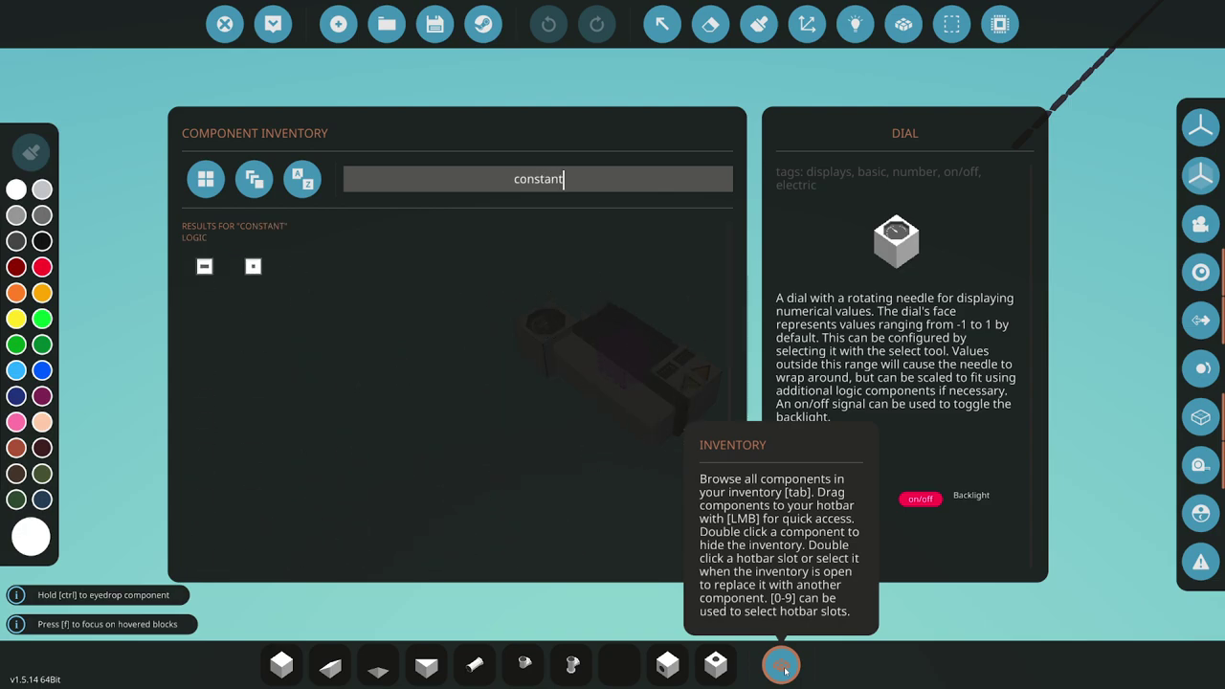
click(253, 266)
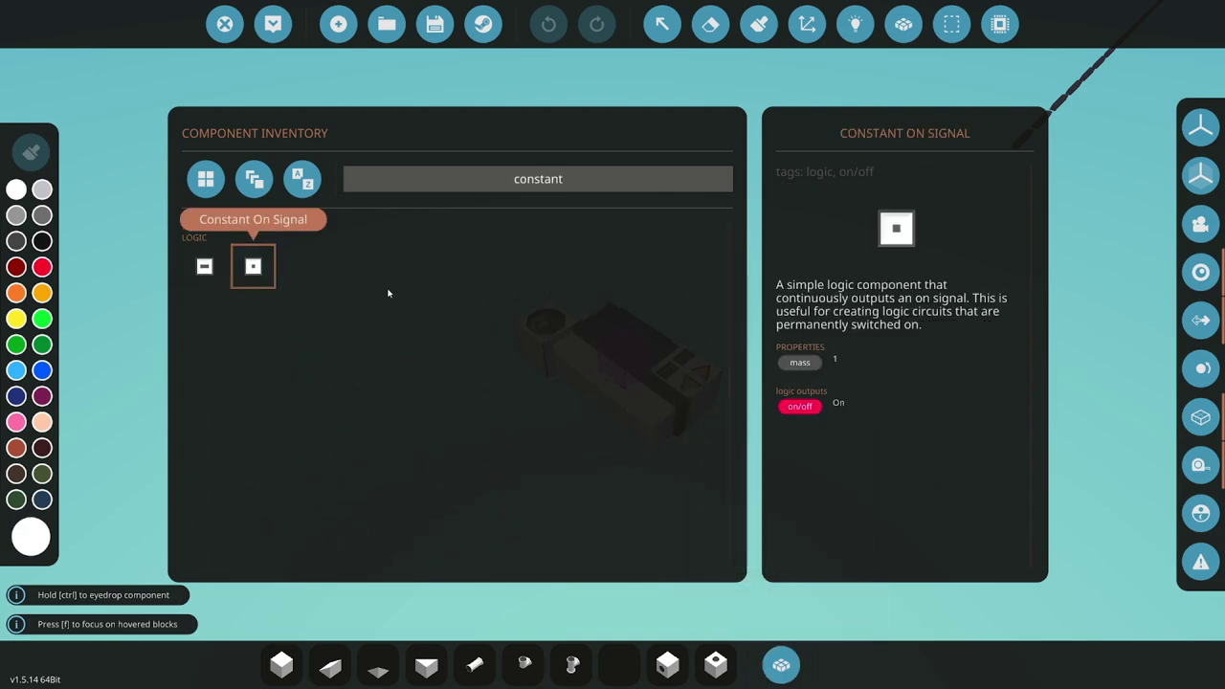
click(780, 660)
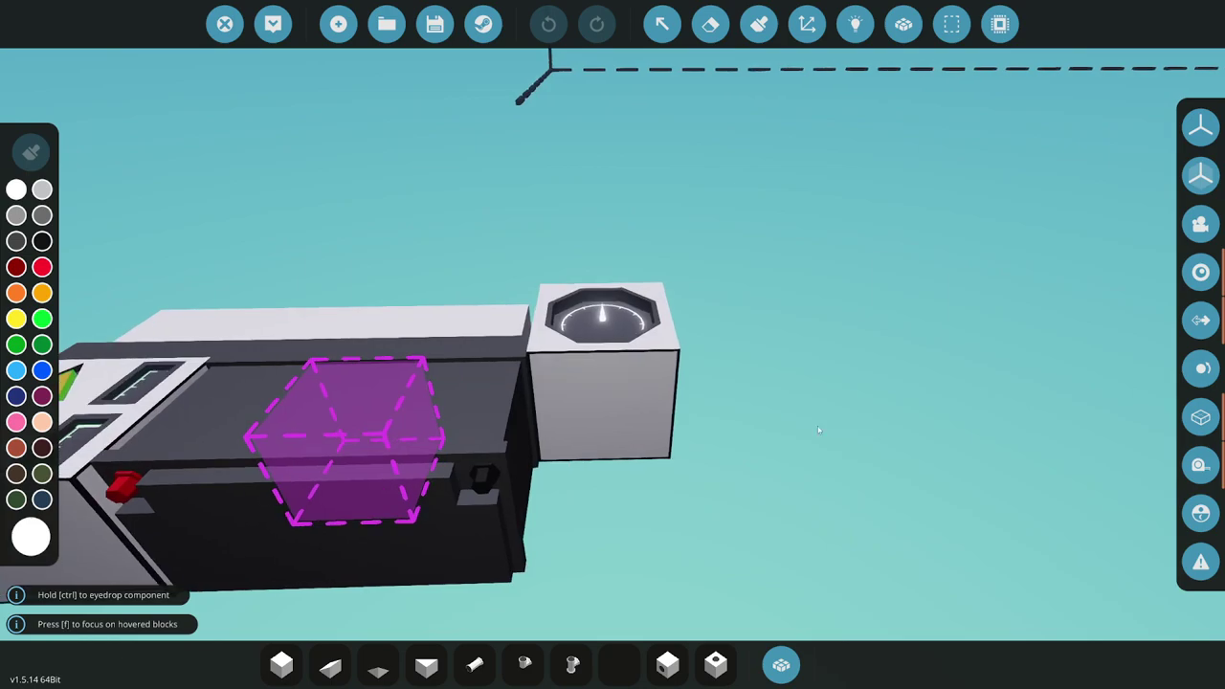
click(598, 374)
key(s)
key(a)
Connect the Constant On Signal's output to the instrument panel's on/off input and to the Dial's Backlight input.
click(855, 24)
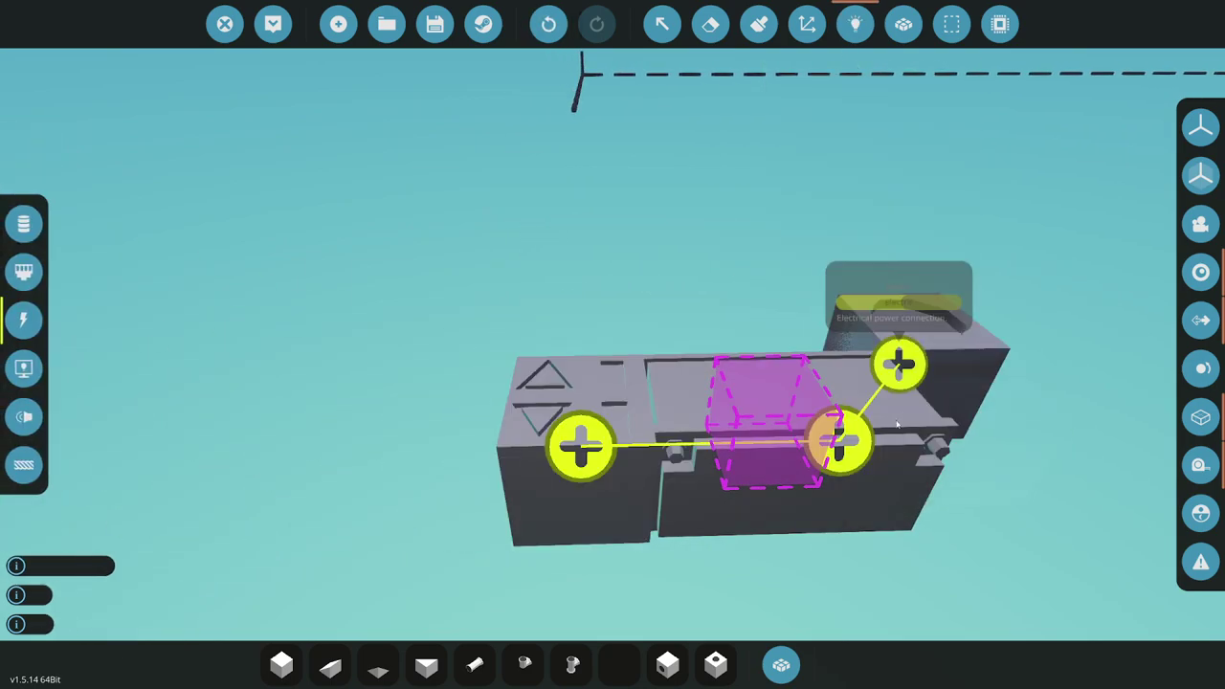
key(s)
key(d)
click(24, 223)
drag(717, 411, 442, 417)
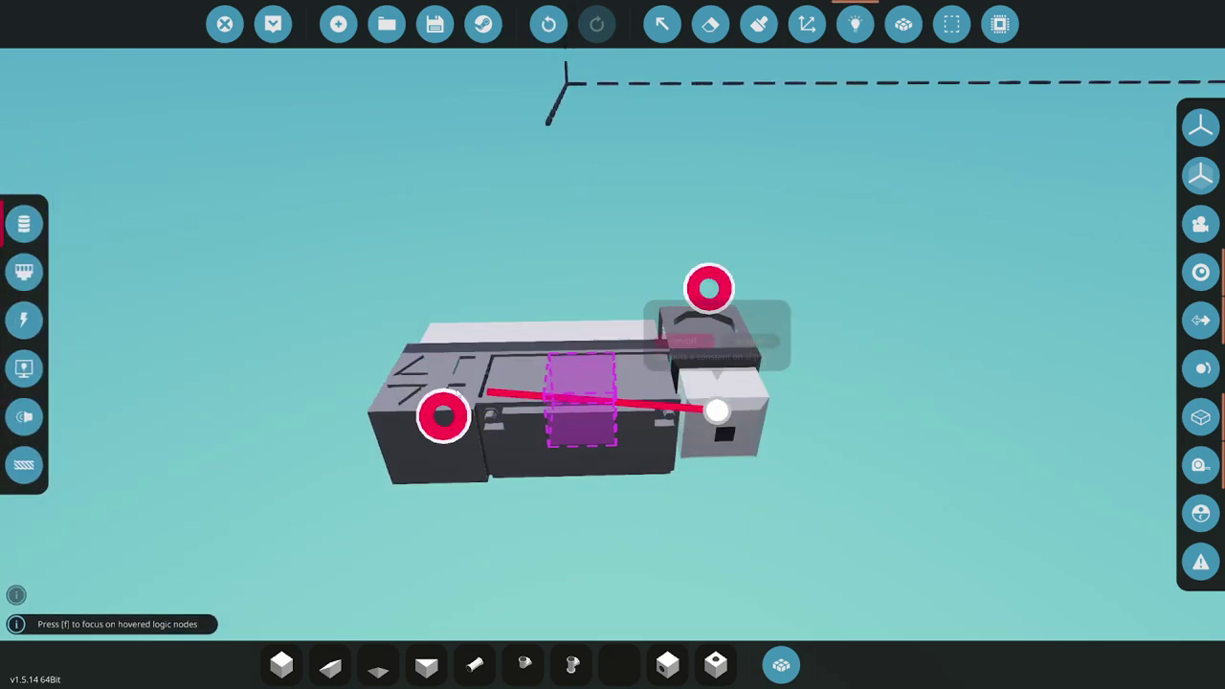
ctrl+click(438, 418)
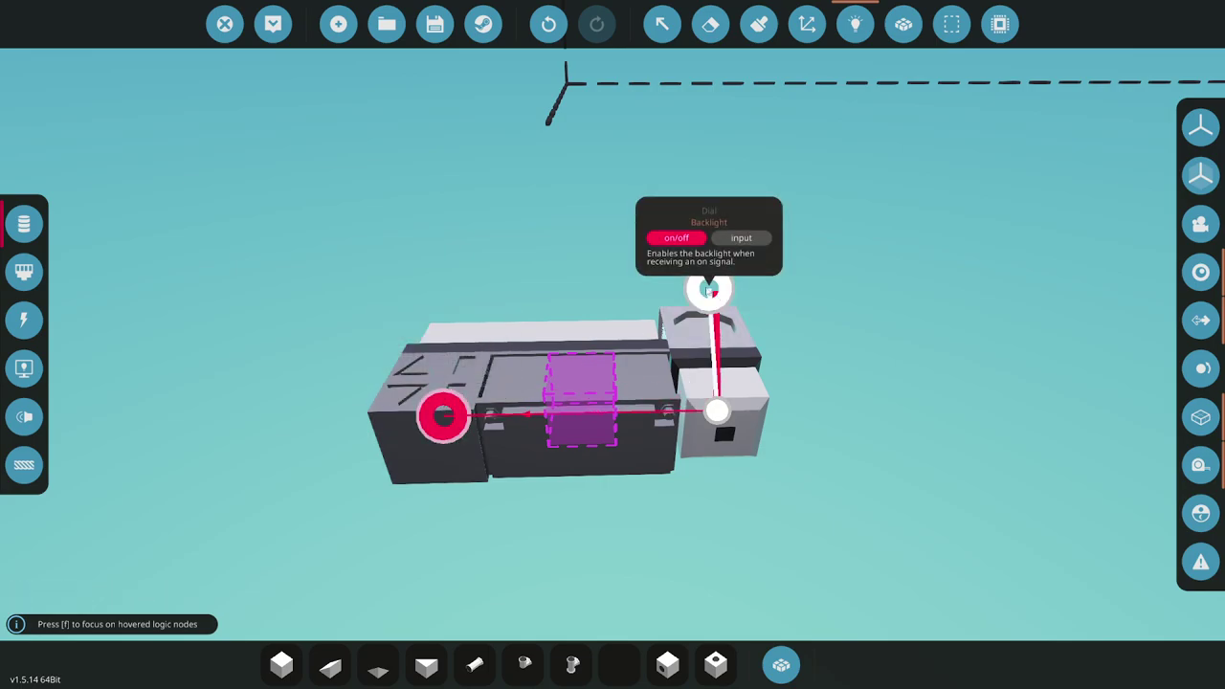
ctrl+click(707, 286)
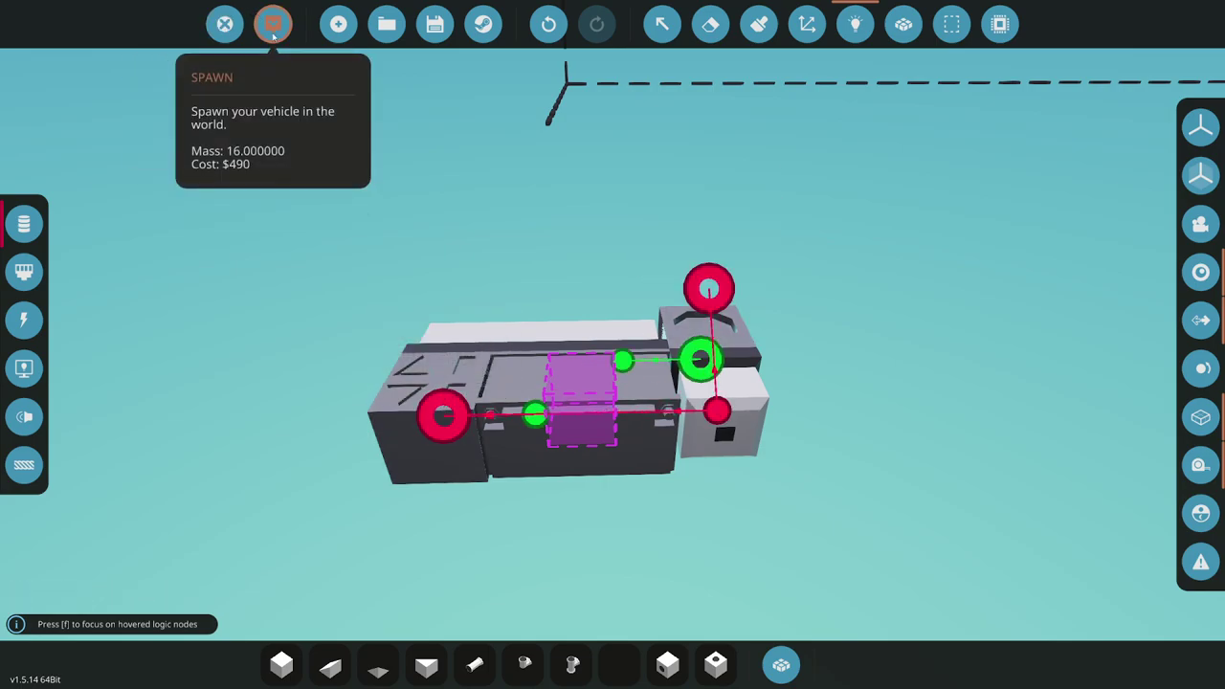
Spawn the vehicle and test the panel's TH+ and TH- buttons against the gauges.
click(272, 27)
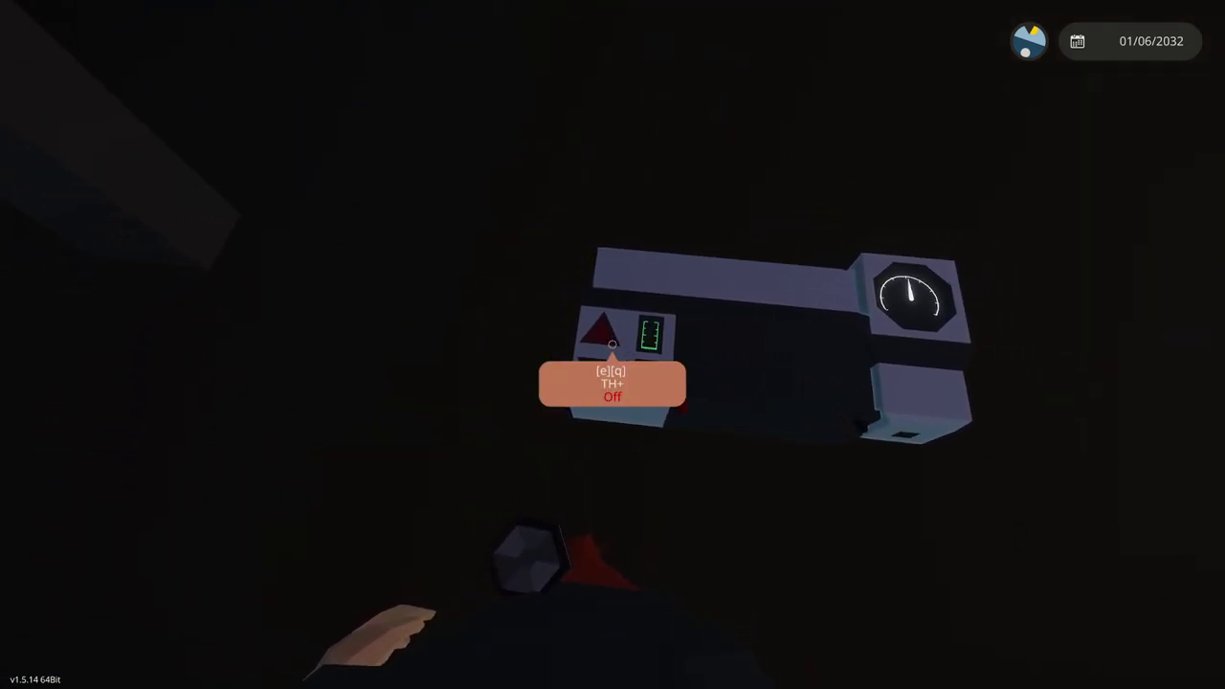
right_click(613, 344)
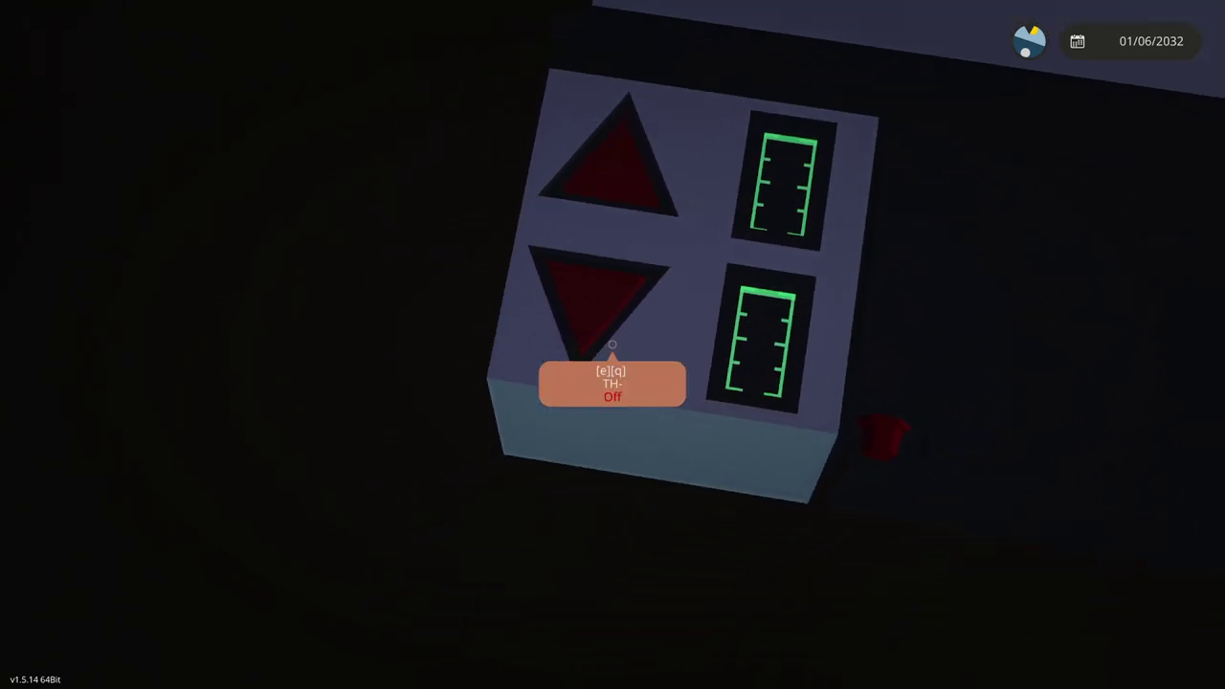
click(613, 345)
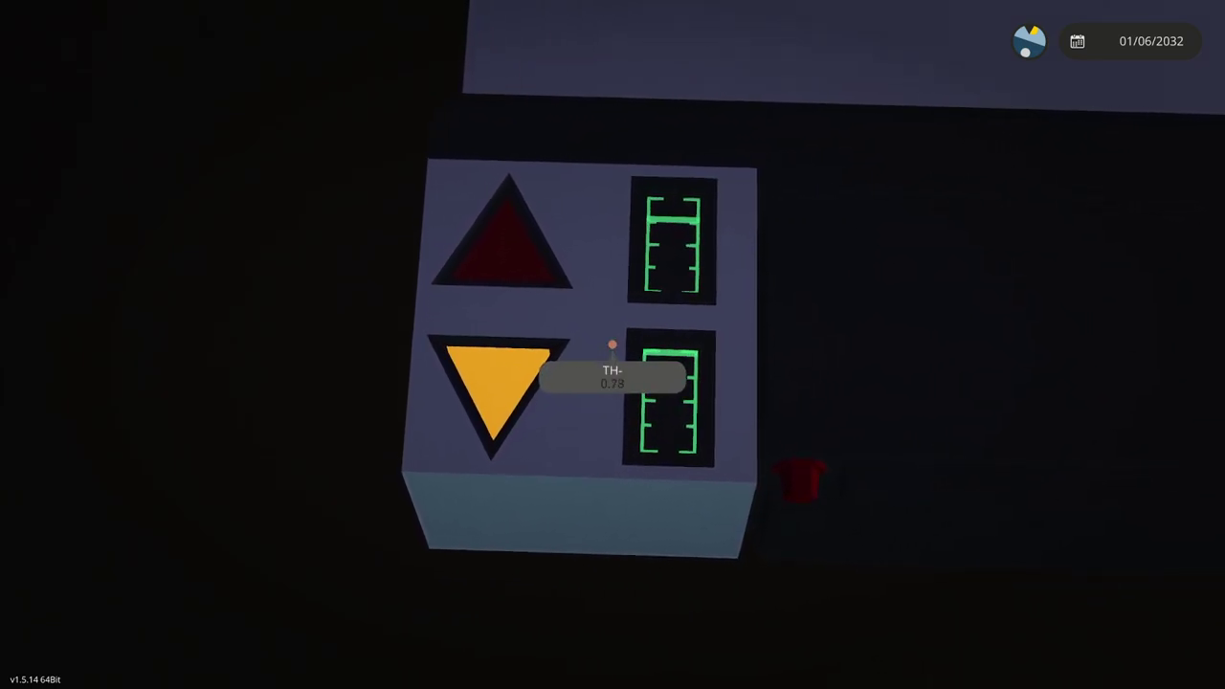
click(612, 345)
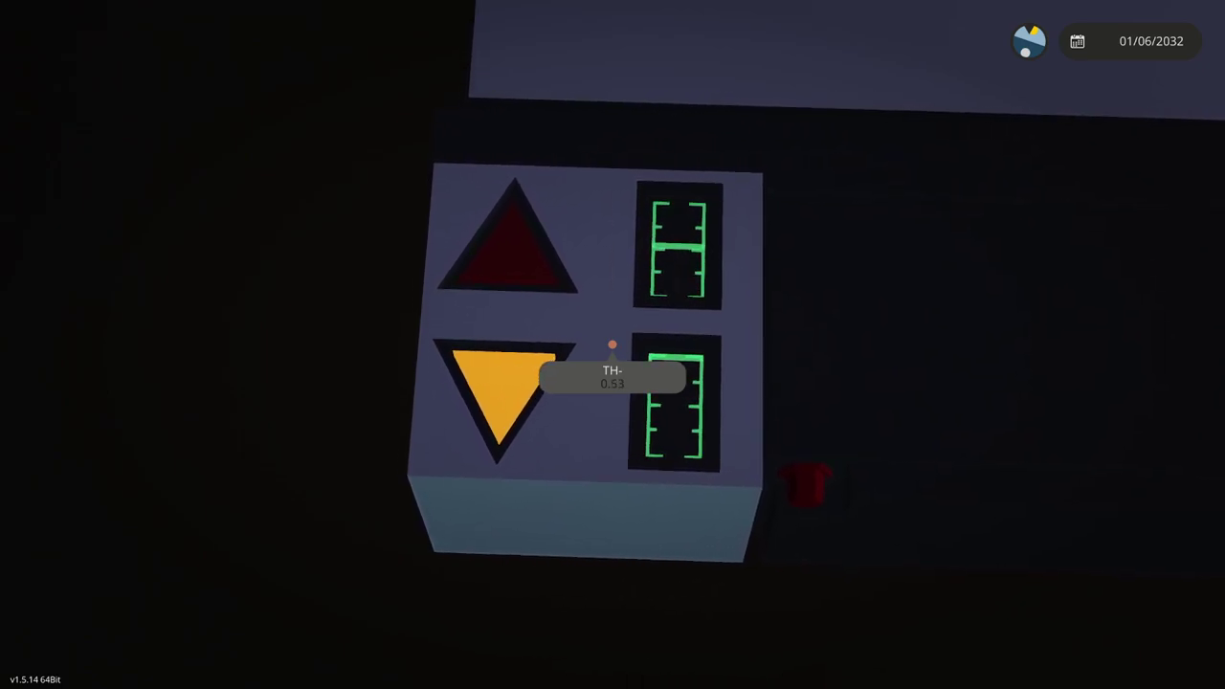
drag(613, 344, 612, 345)
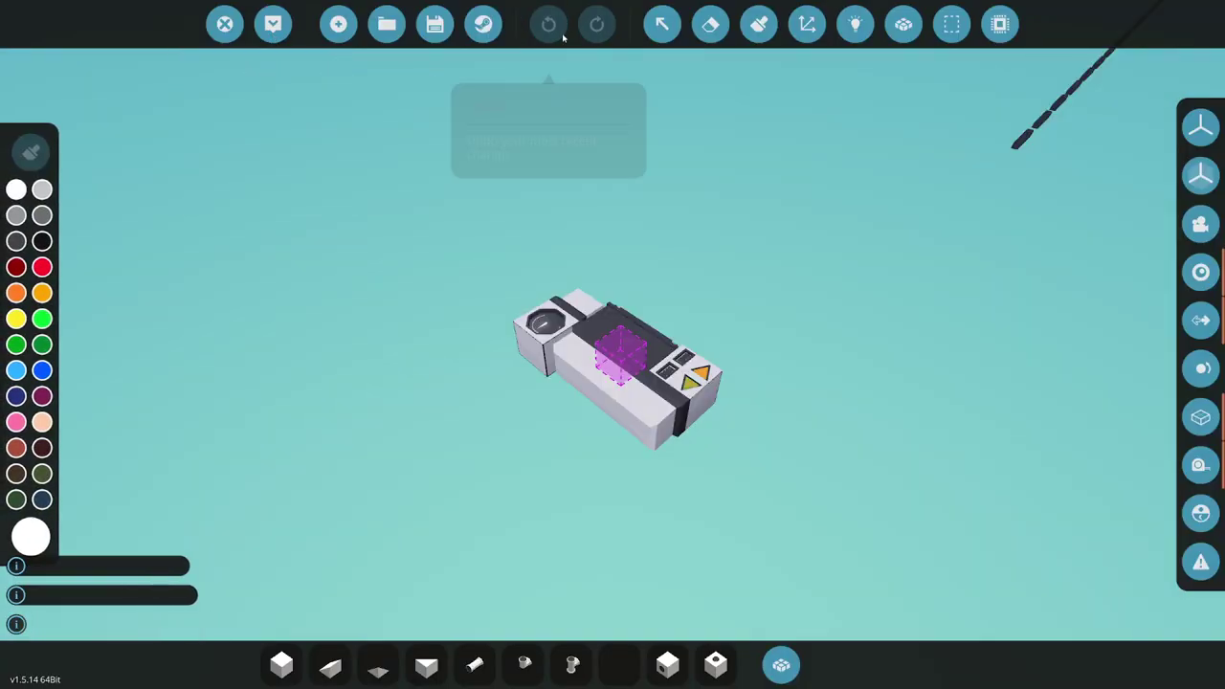
Open the microcontroller's schematic, set the Up/Down Counter's Increment to .01, and update the microcontroller.
click(662, 24)
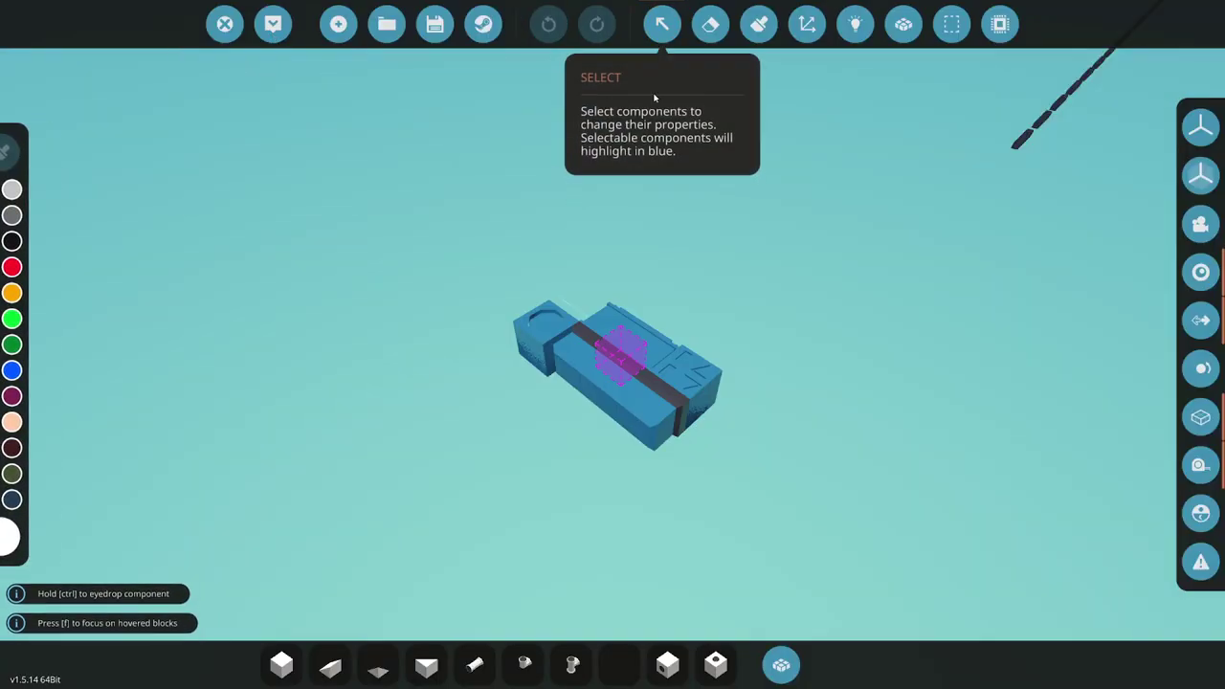
click(601, 386)
click(603, 397)
click(659, 449)
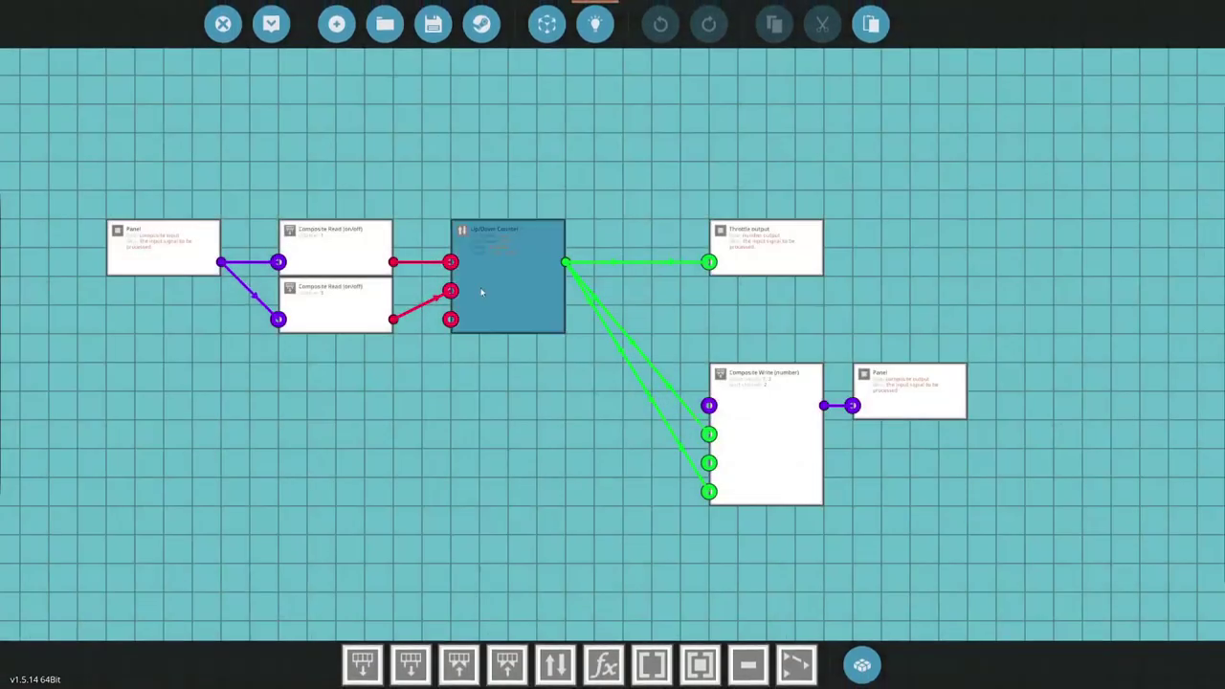
click(481, 292)
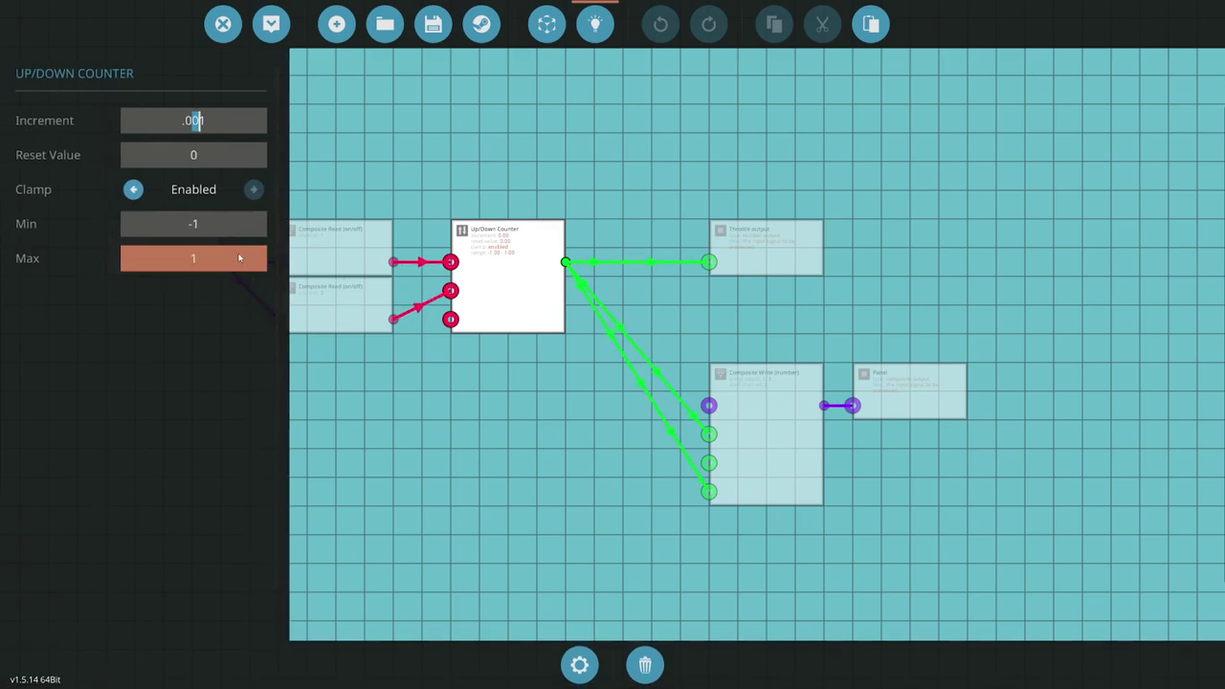
click(271, 23)
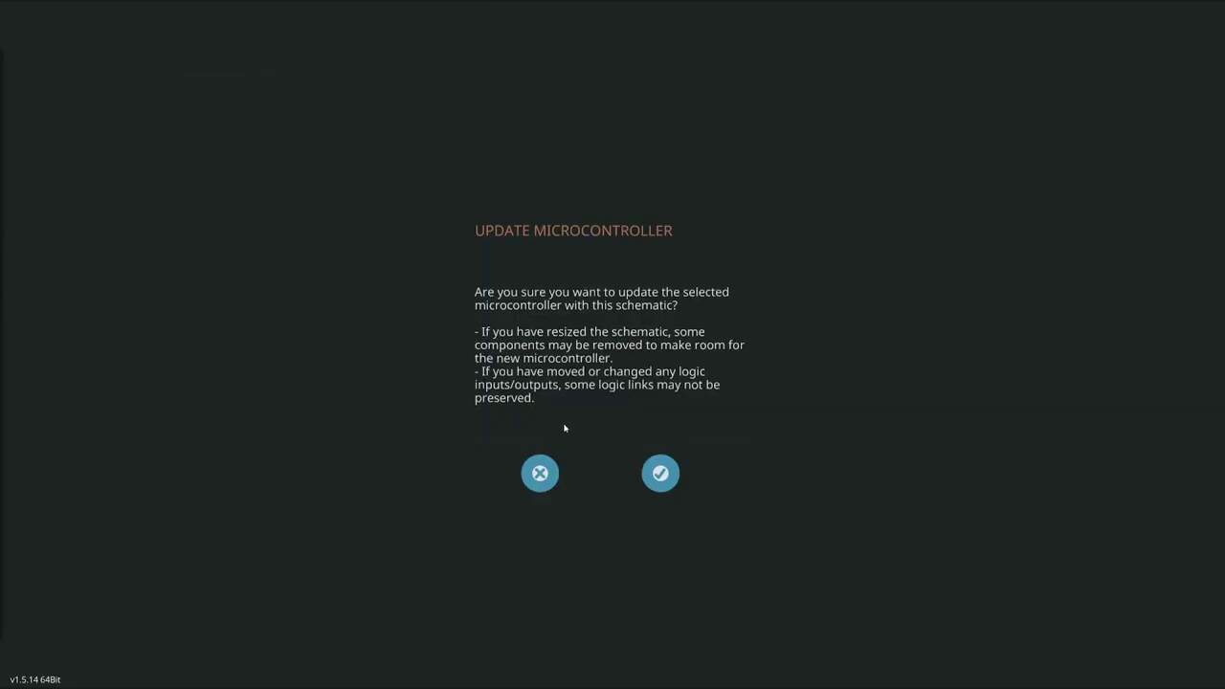
click(660, 473)
Spawn the vehicle with the .01 counter increment and test the throttle up and down buttons against the Dial.
click(274, 22)
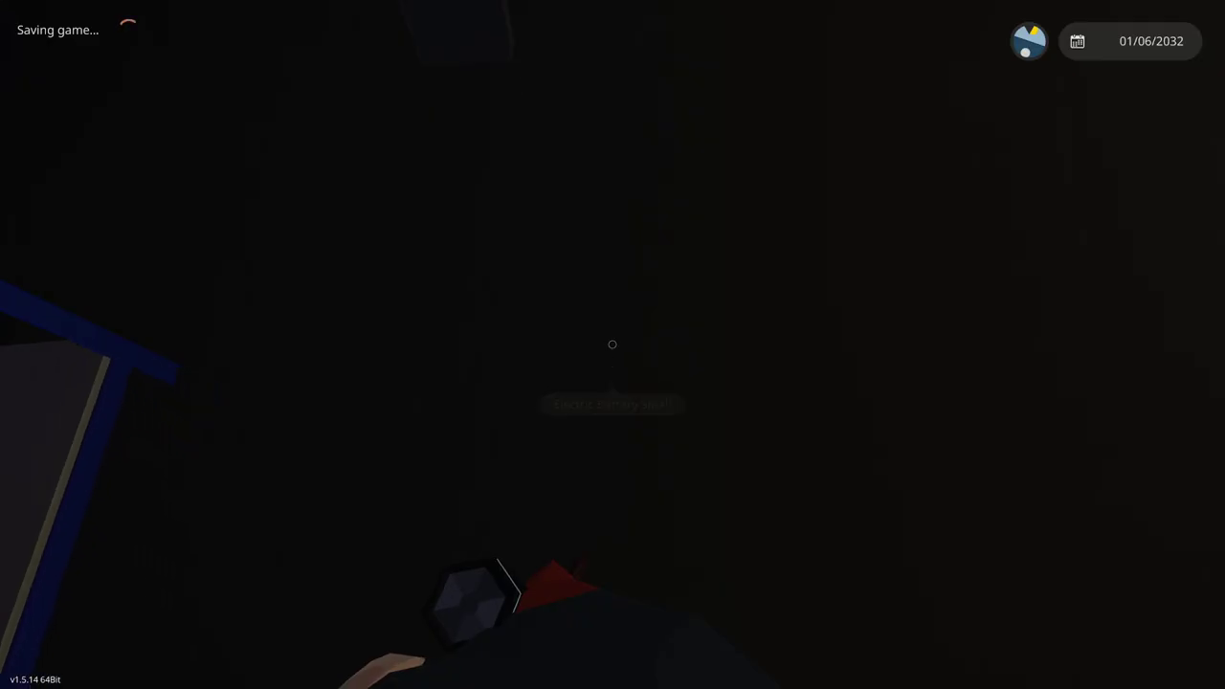
key(w)
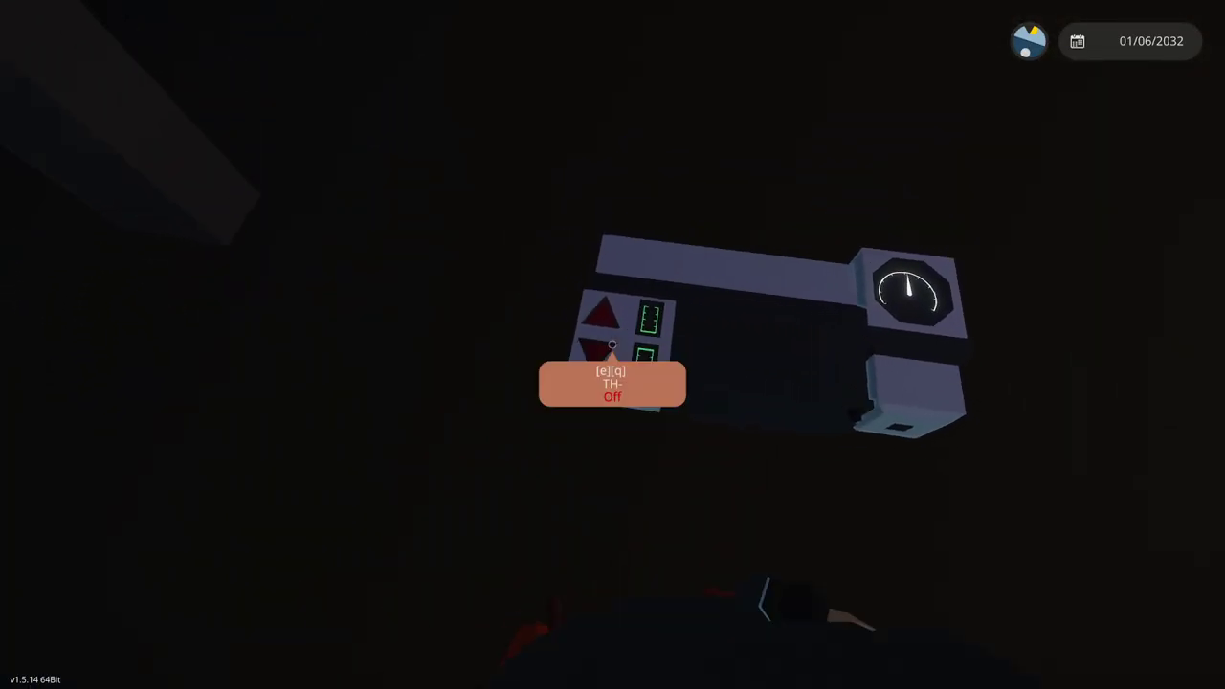
key(e)
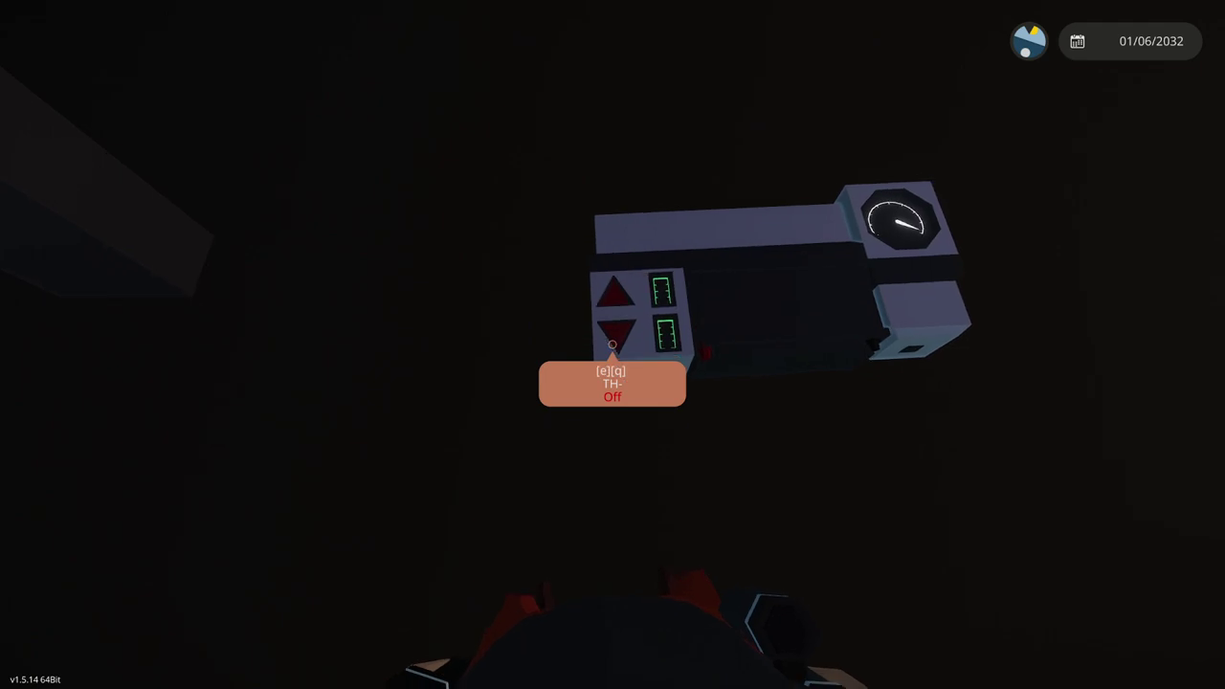
key(e)
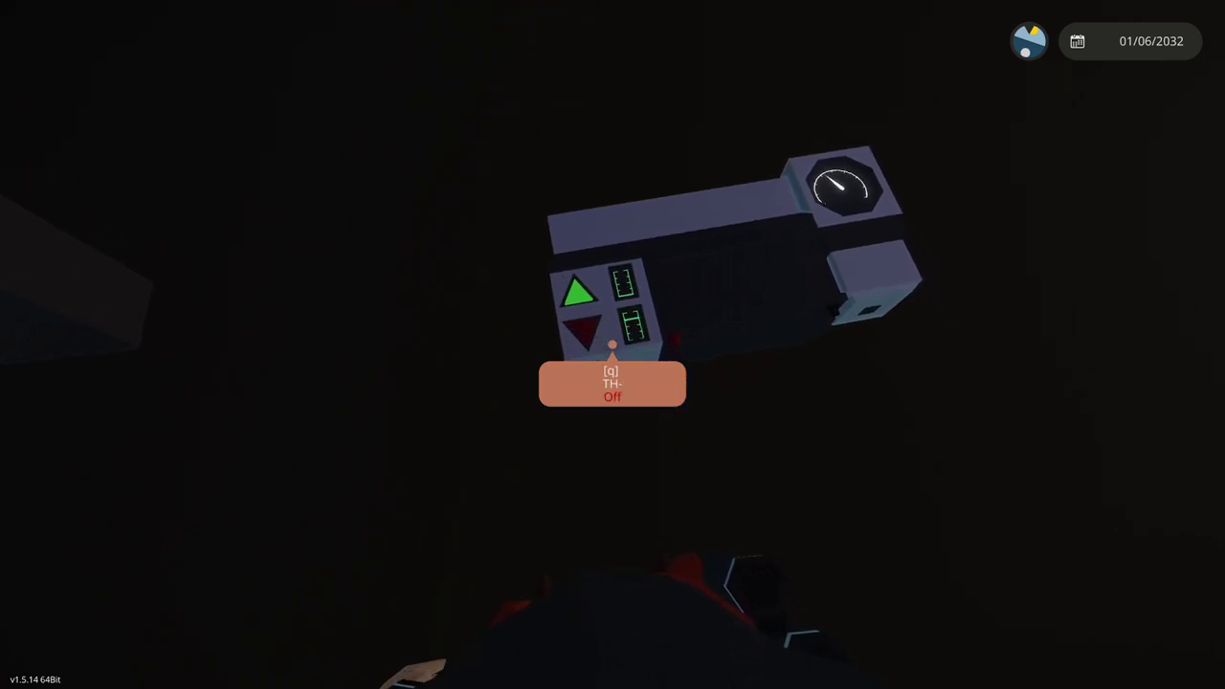
key(e)
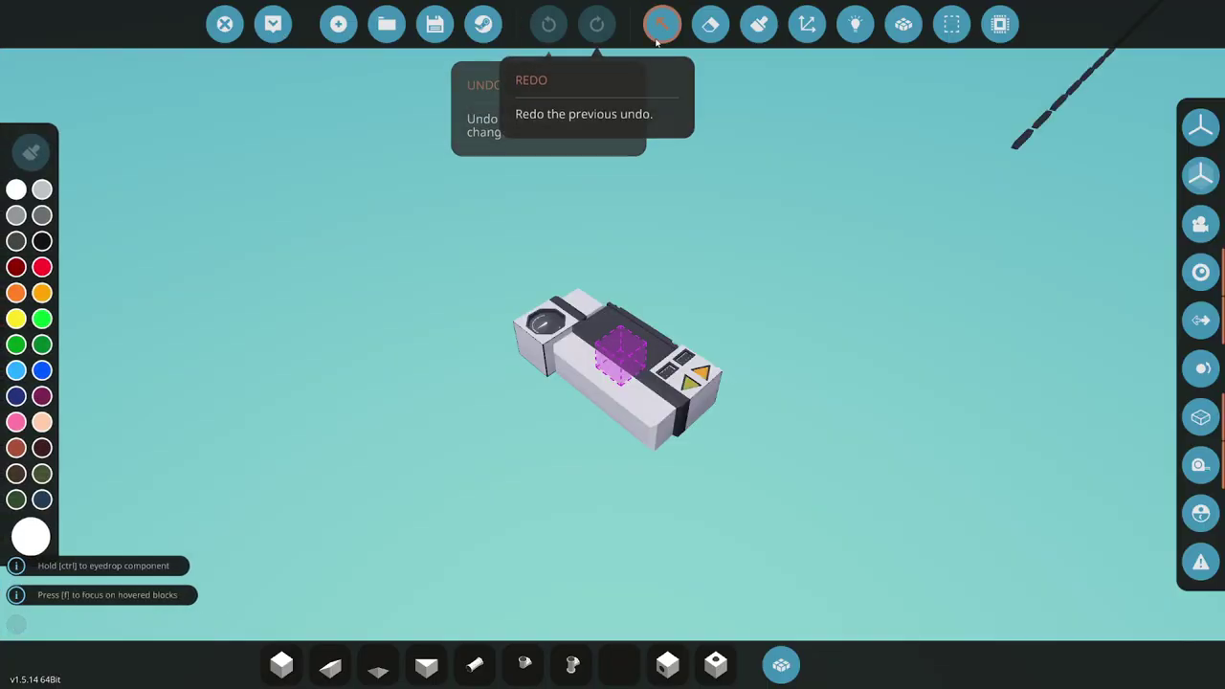
Reopen the microcontroller's schematic and open the Up/Down Counter's Increment value for editing.
click(661, 24)
click(608, 381)
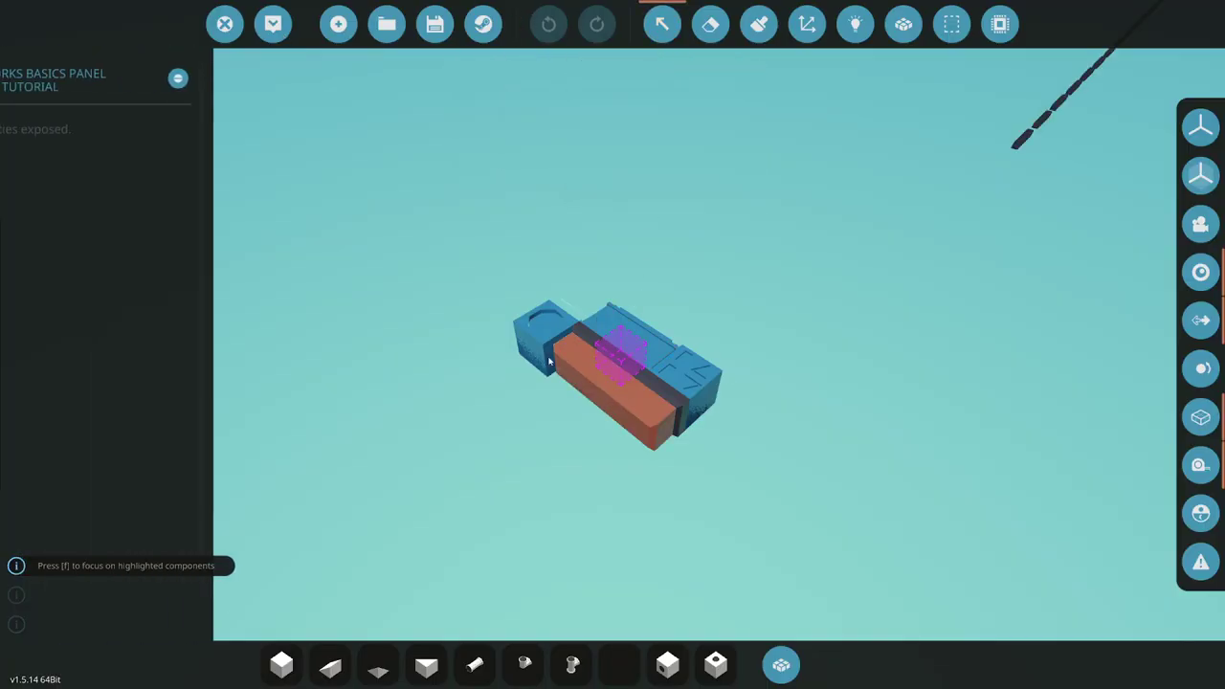
click(257, 79)
click(660, 447)
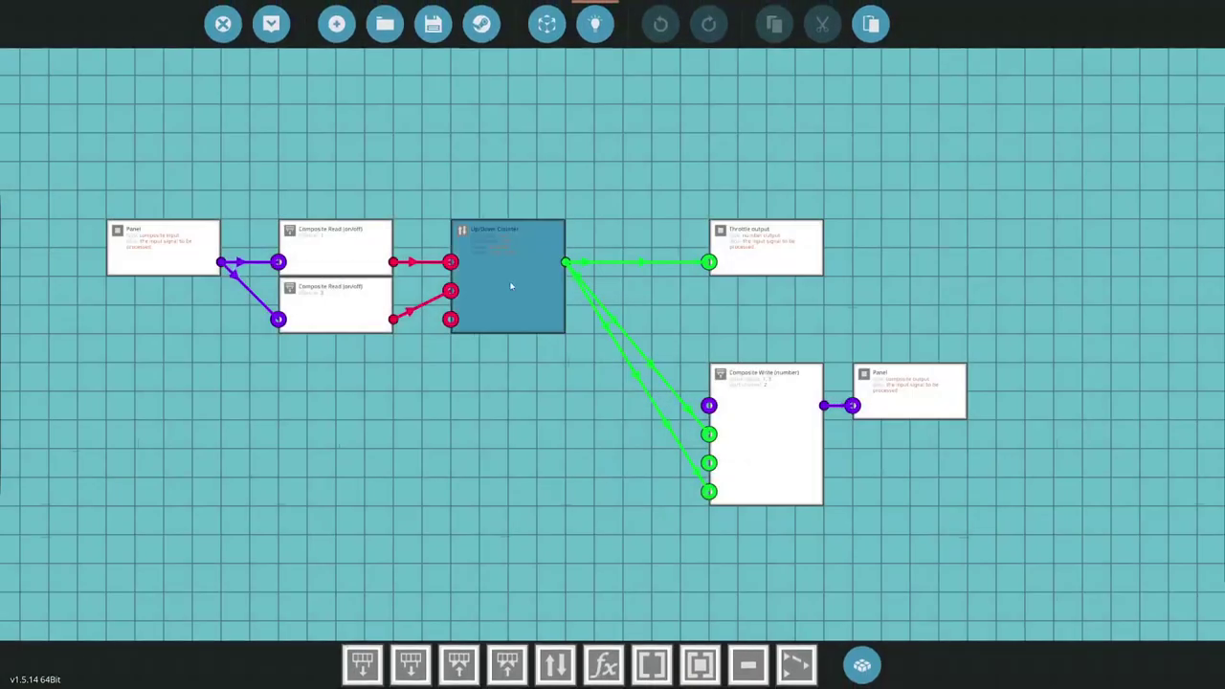
click(508, 277)
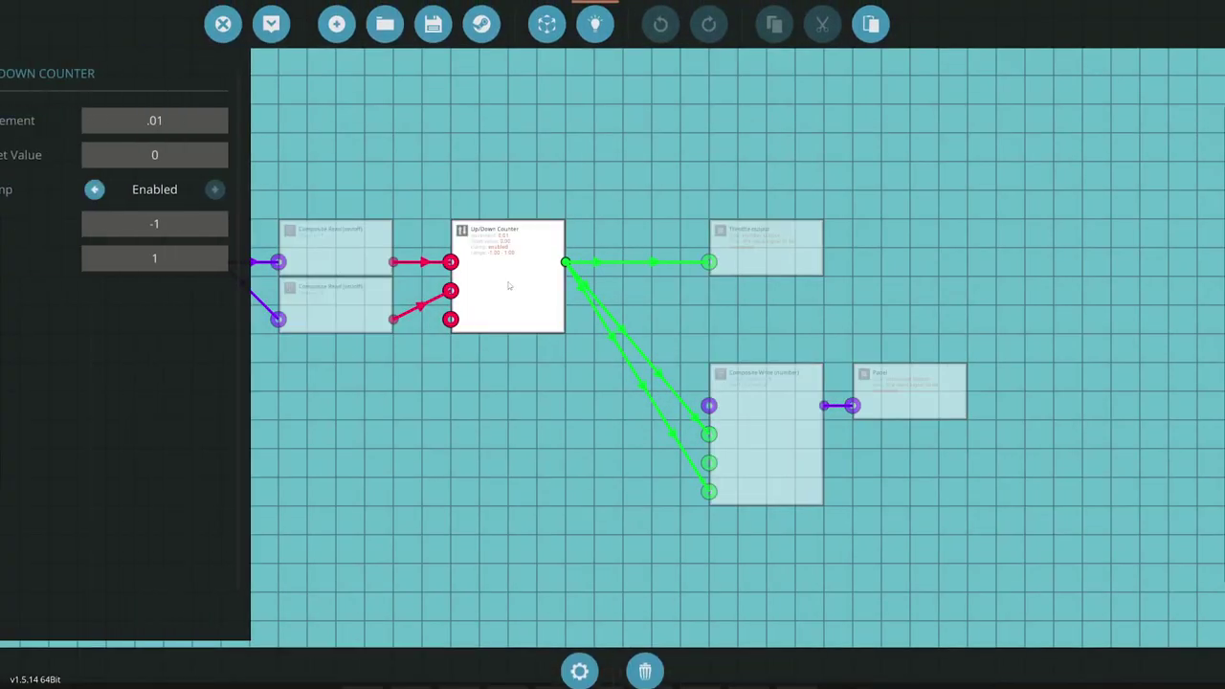
click(196, 125)
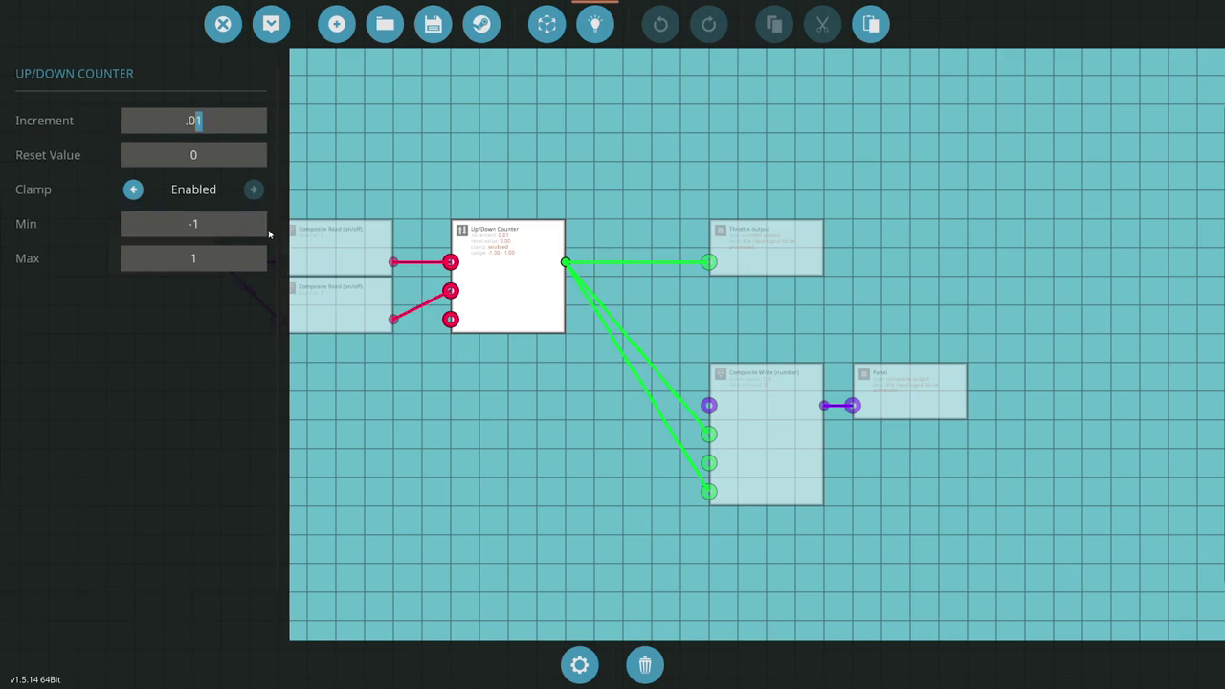
Update the microcontroller and respawn the vehicle to test the TH+ and TH- buttons.
click(271, 24)
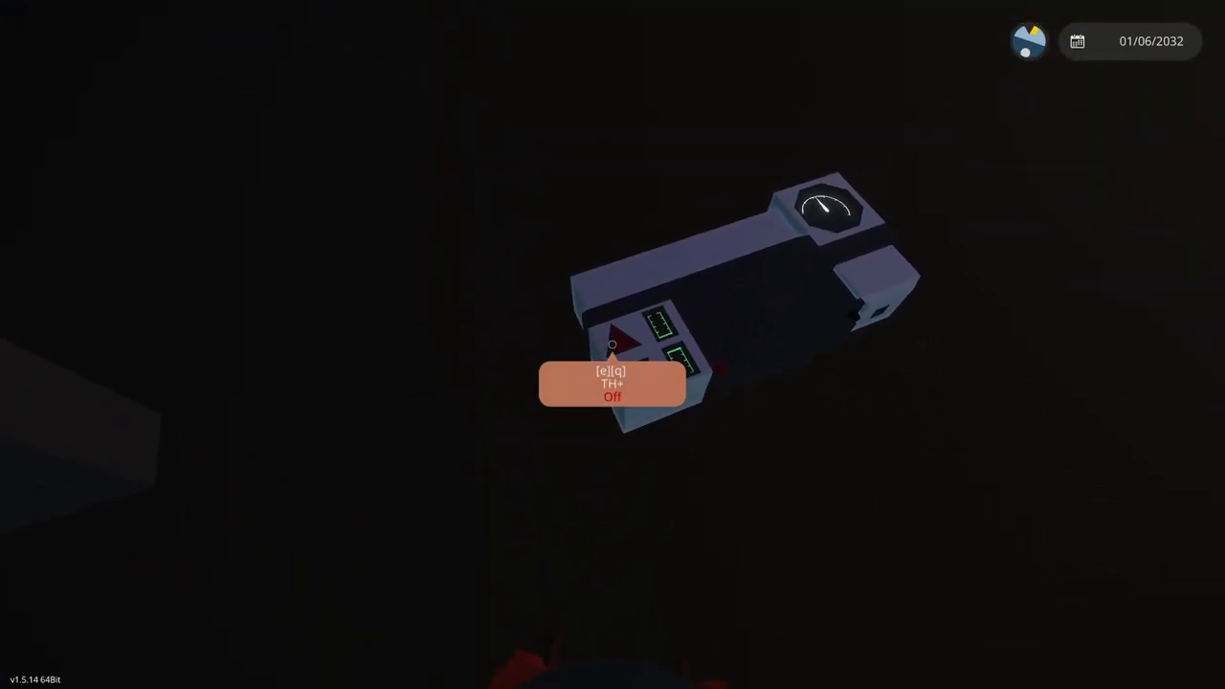
key(q)
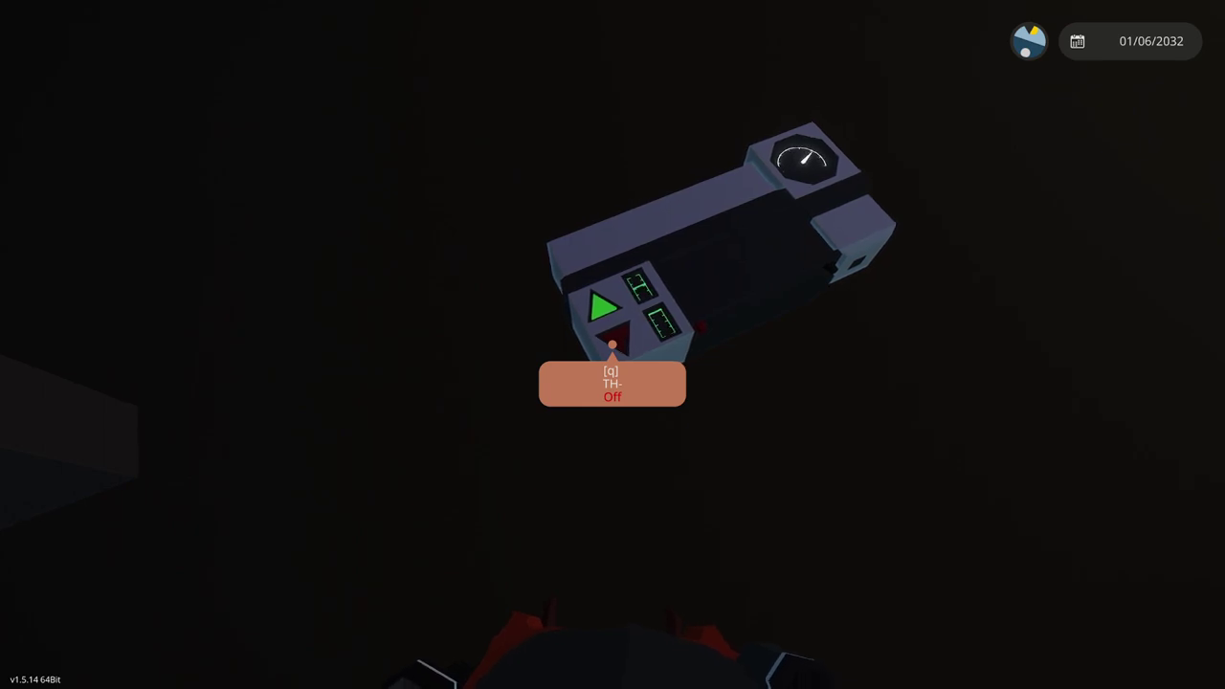
key(q)
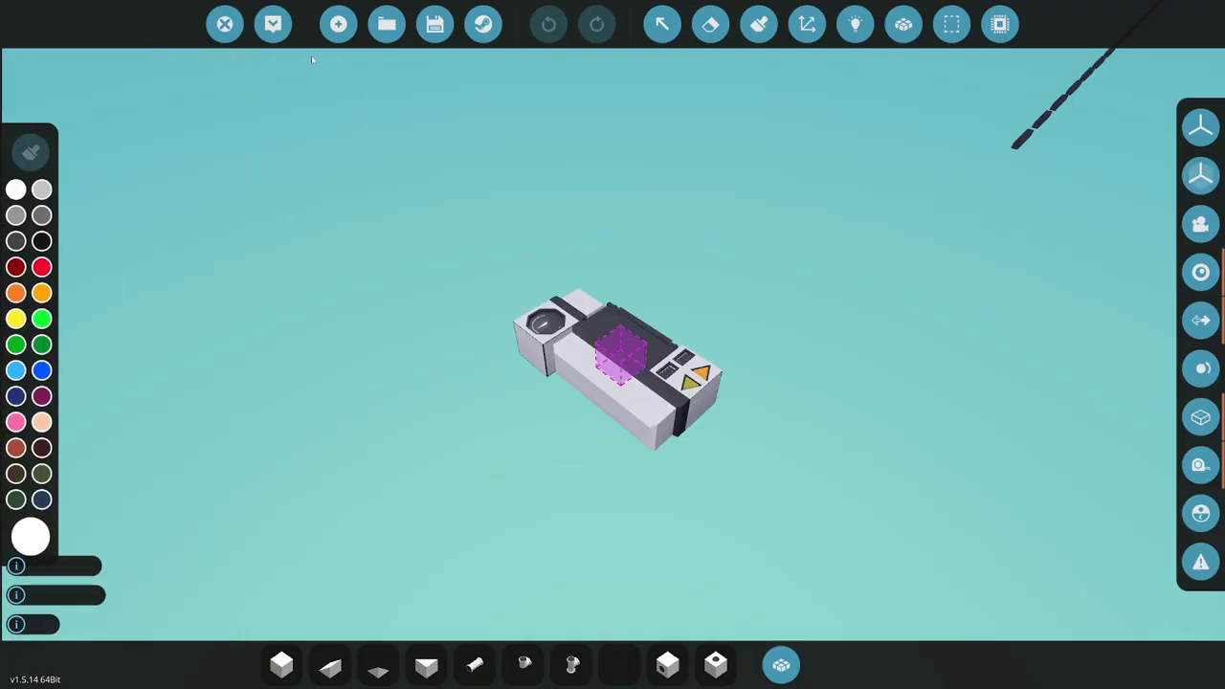
Open the microcontroller's schematic again and bring up the Up/Down Counter's properties.
click(657, 24)
click(620, 373)
click(255, 78)
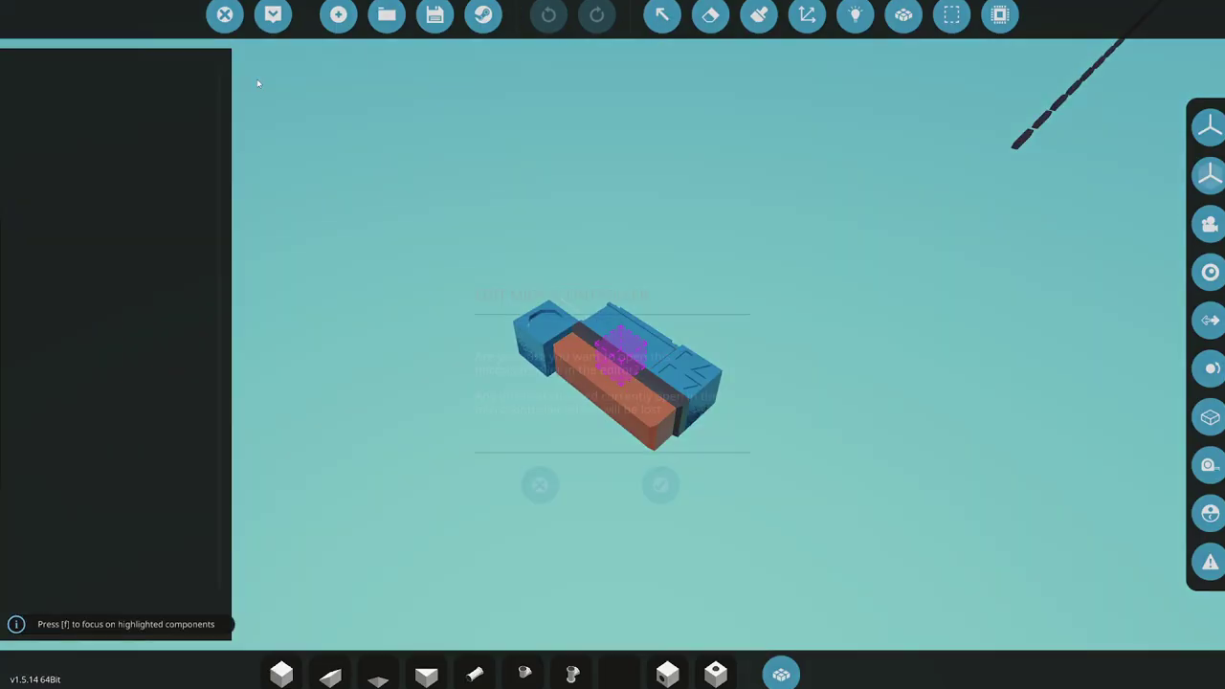
click(670, 454)
click(498, 287)
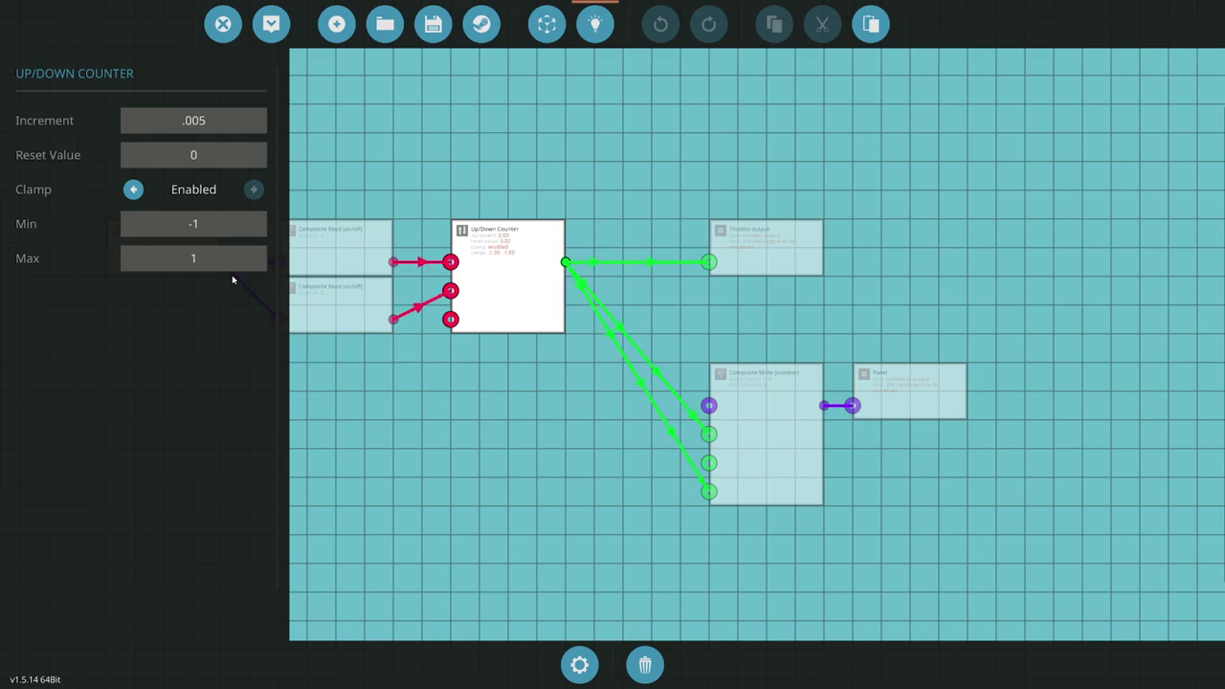
Try a clamp range on the Up/Down Counter with Min at -10 and Max at 20.
click(196, 234)
text(0)
click(252, 270)
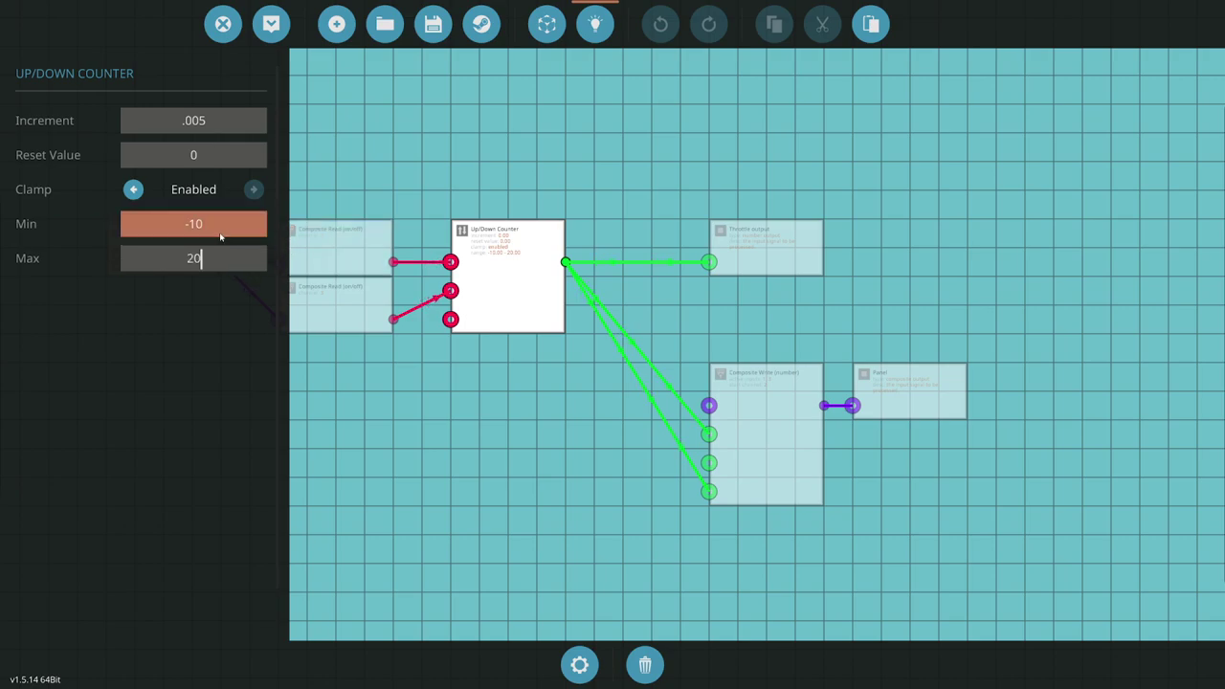
Set the Up/Down Counter's Min back to -1 and Max back to 1, and close its properties.
click(219, 232)
text(-1)
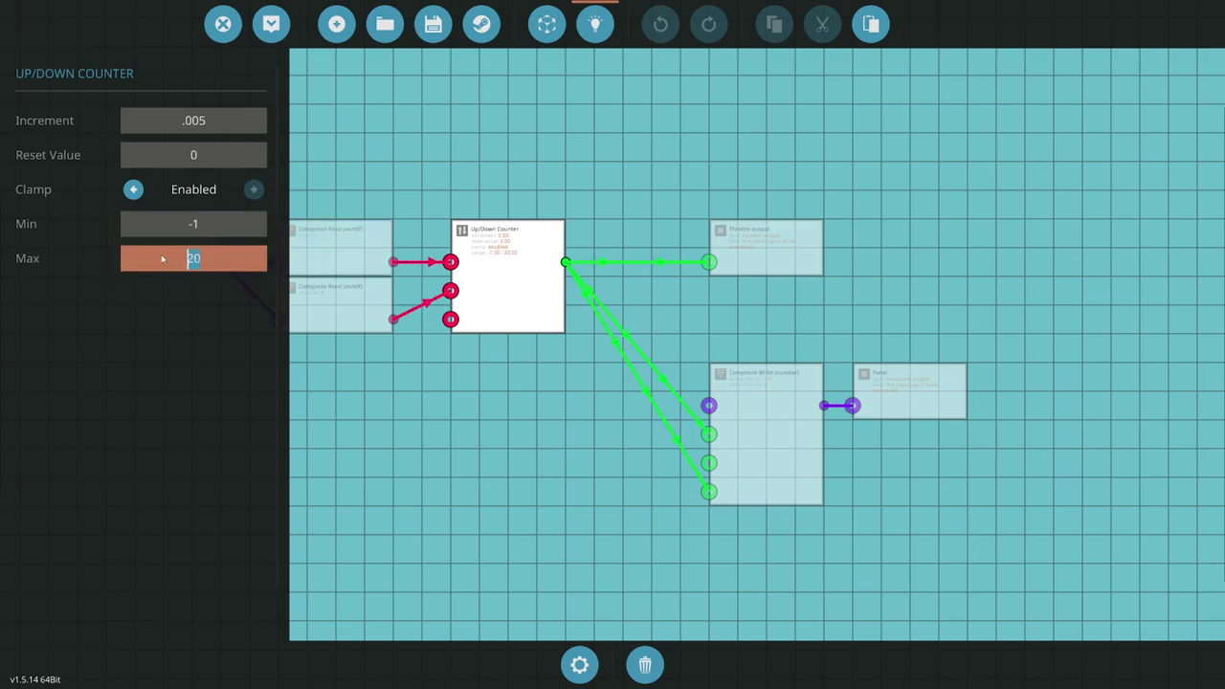
click(220, 257)
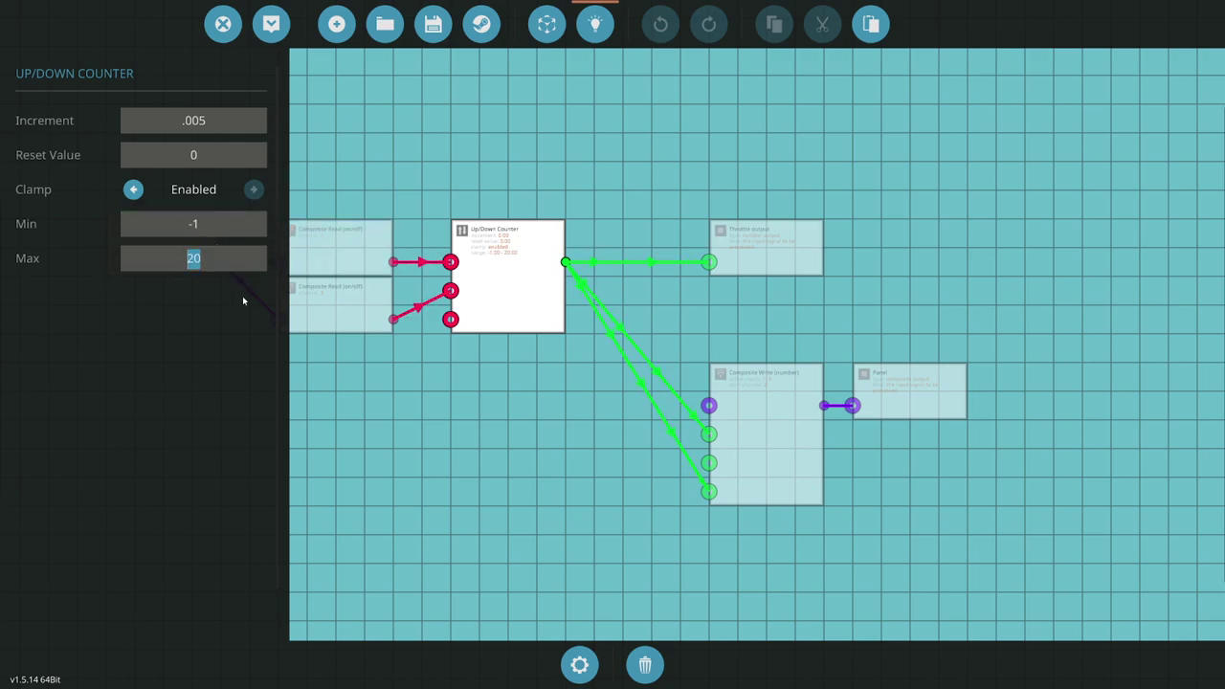
text(1)
scroll(656, 510, down, 2)
click(605, 487)
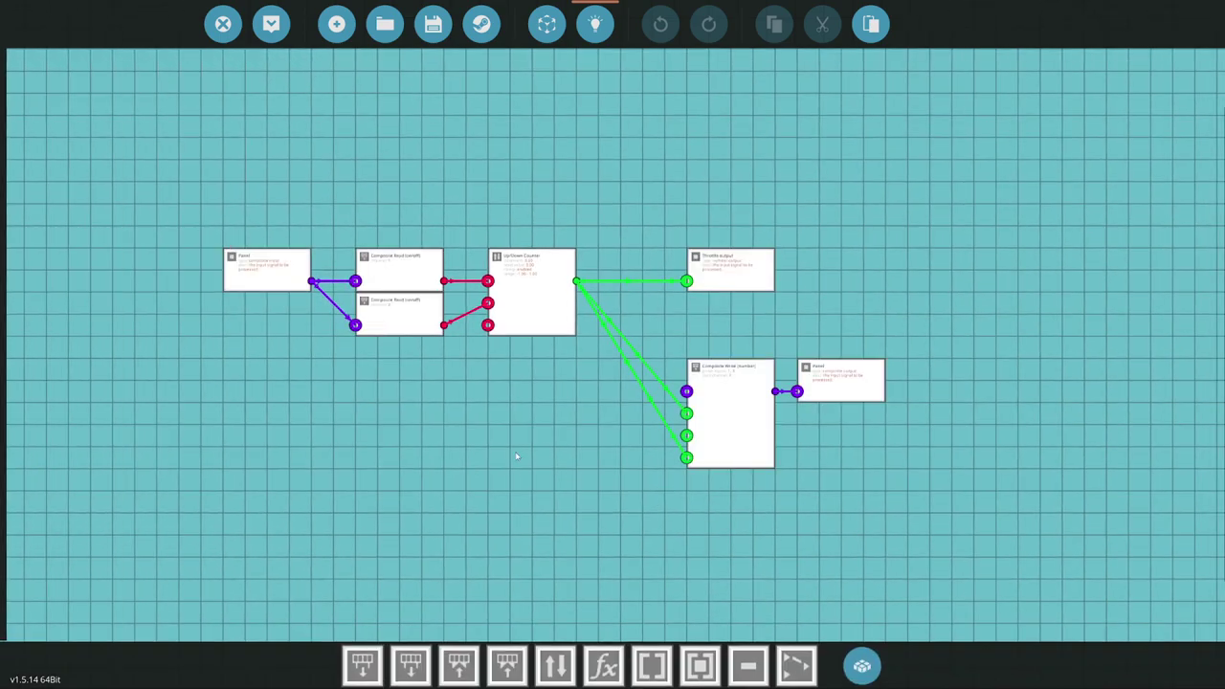
drag(521, 456, 598, 491)
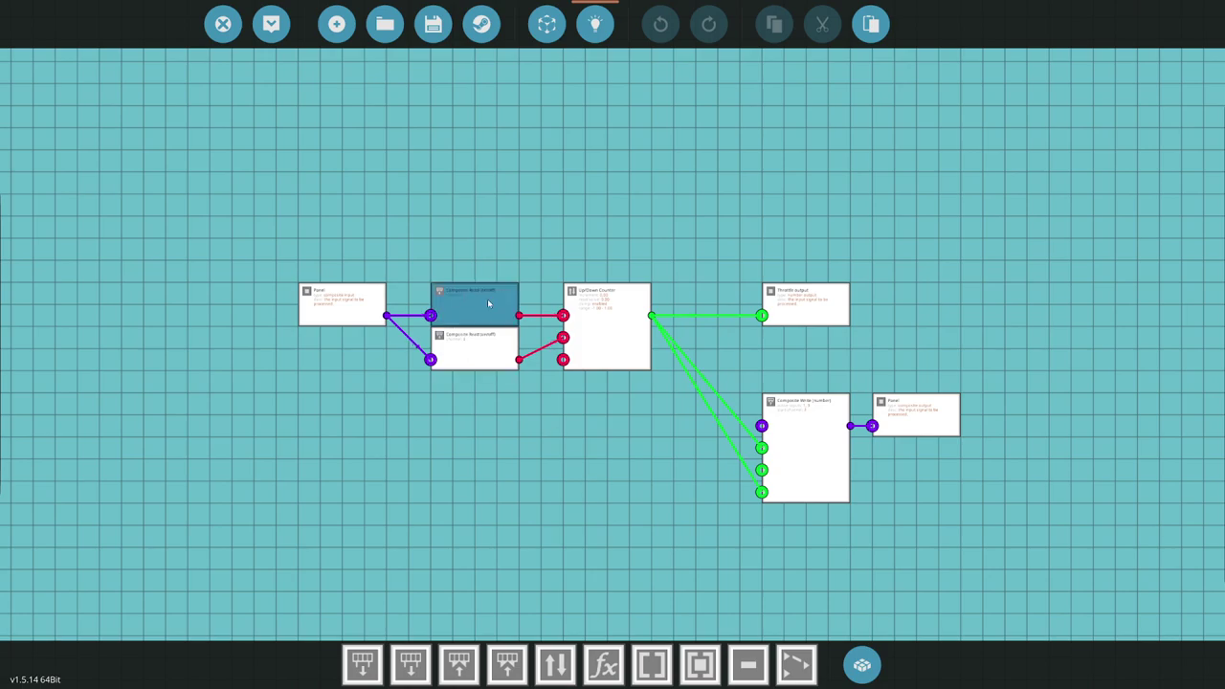